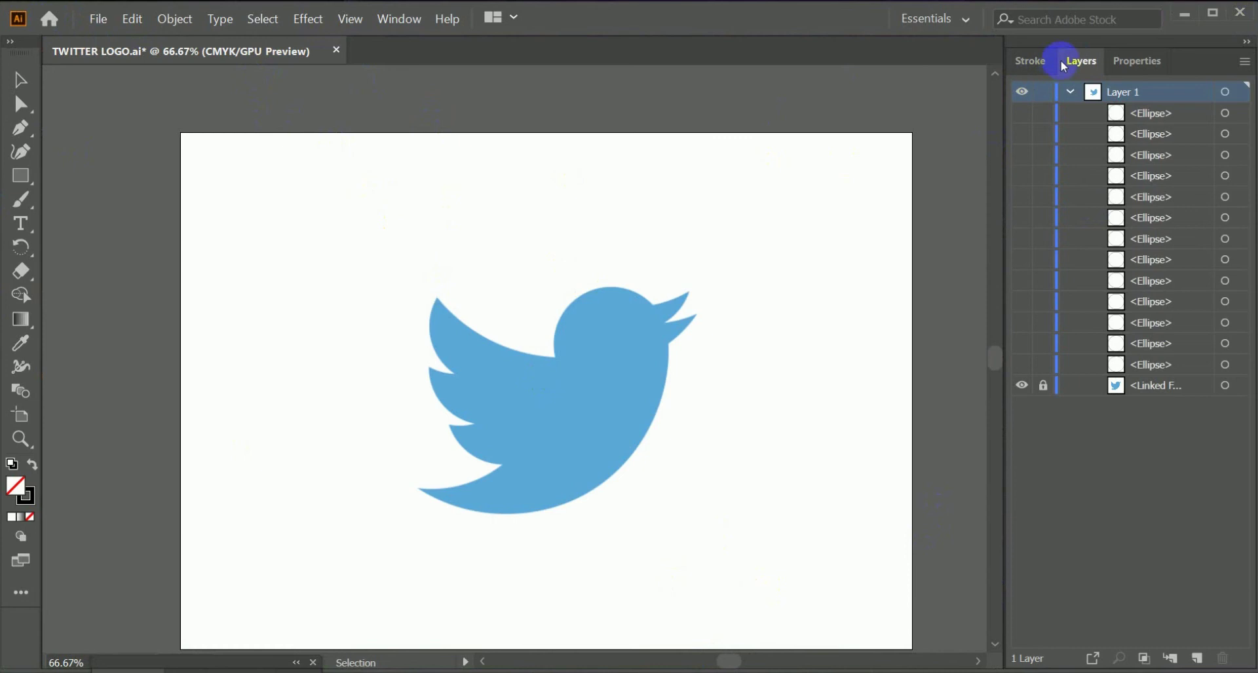
Collapse the contents of Layer 1 and activate the Ellipse tool with the bird shown at 100% zoom
click(1070, 92)
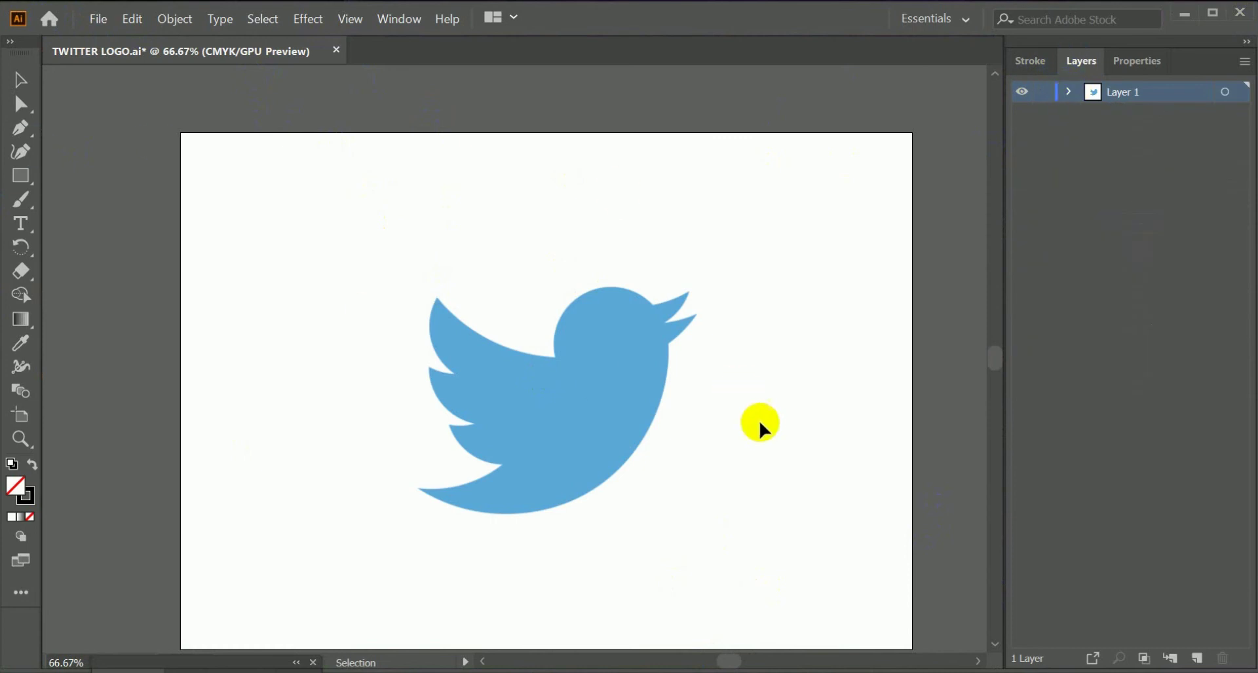
key(h)
drag(756, 444, 736, 428)
key(space)
key(v)
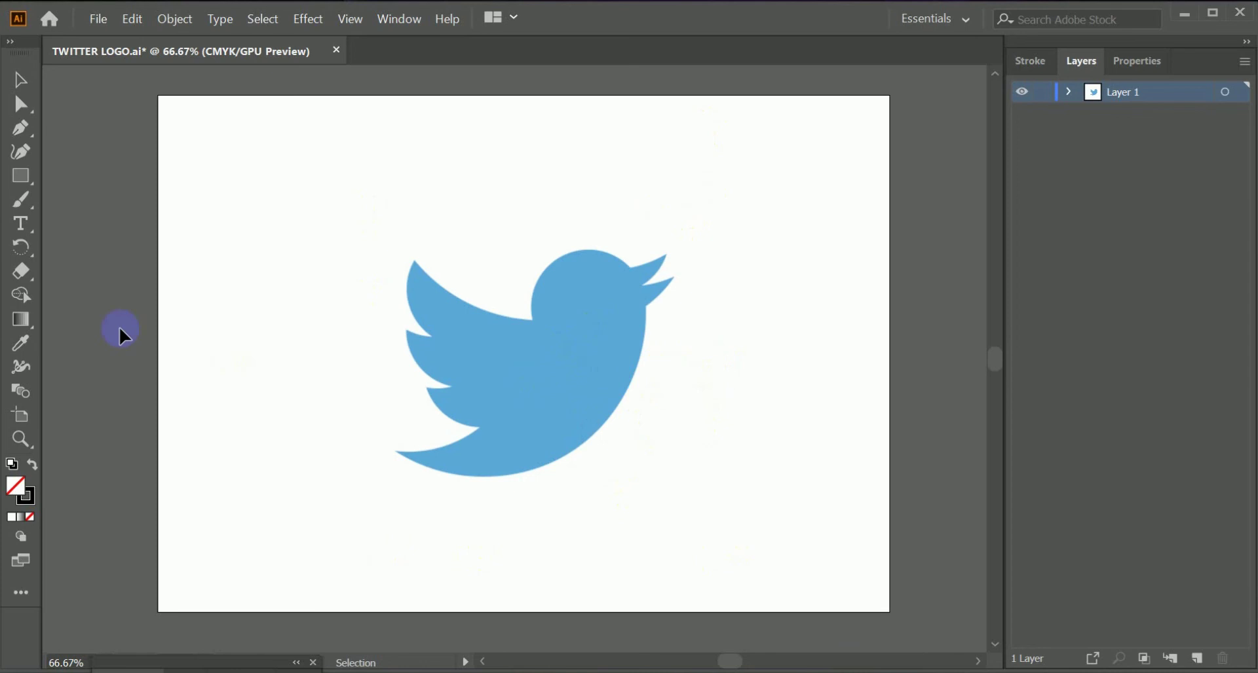
key(ctrl+1)
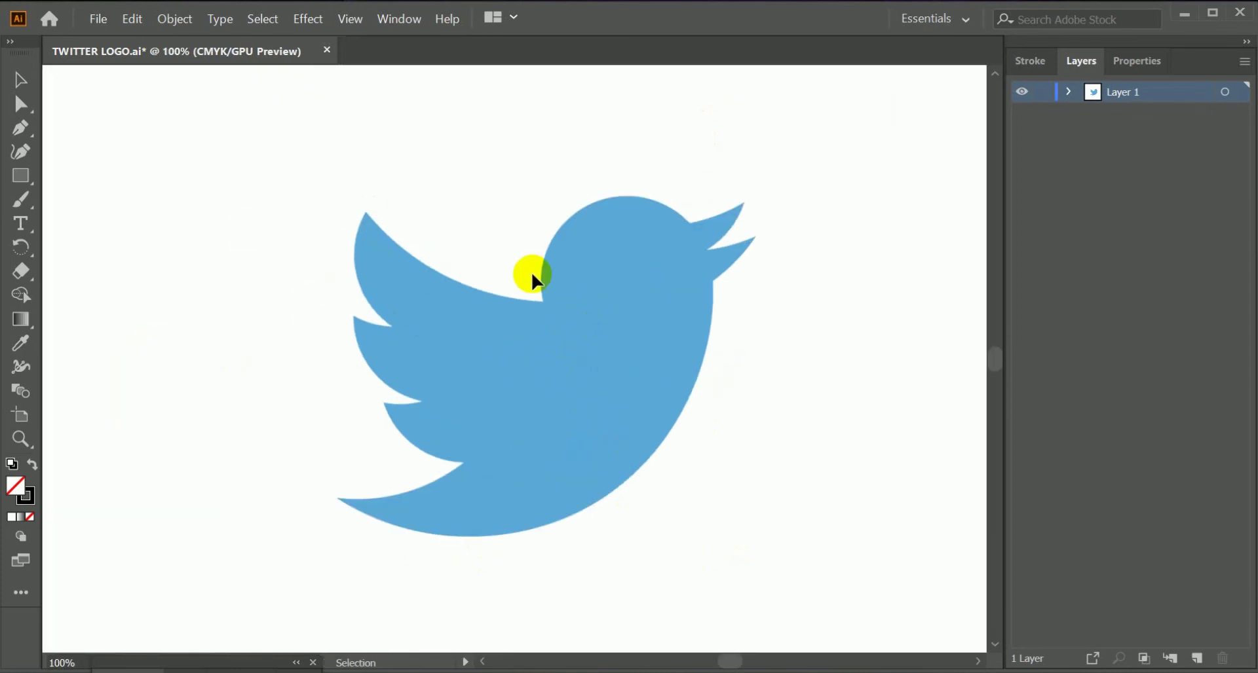
drag(18, 180, 77, 199)
mouse_move(92, 147)
mouse_down()
mouse_move(230, 359)
mouse_move(339, 475)
mouse_up()
key(Delete)
drag(272, 78, 814, 601)
key(Delete)
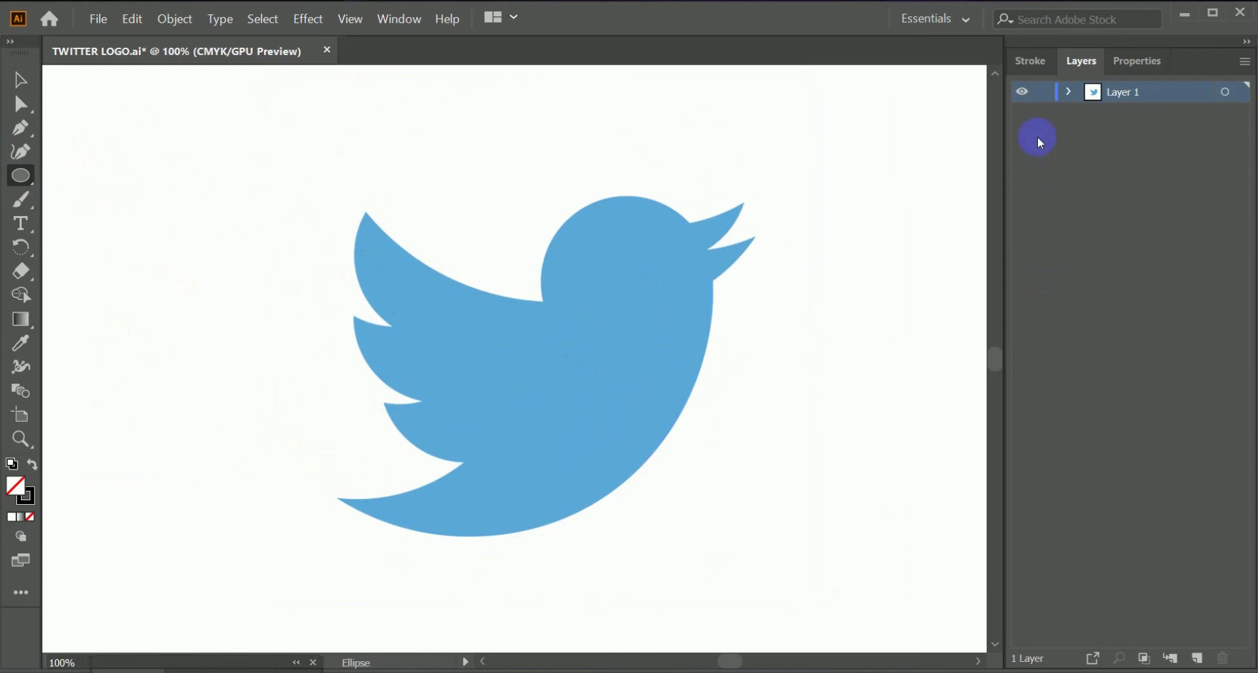
Try drawing ellipses with a black fill over the bird and undo them
click(1128, 62)
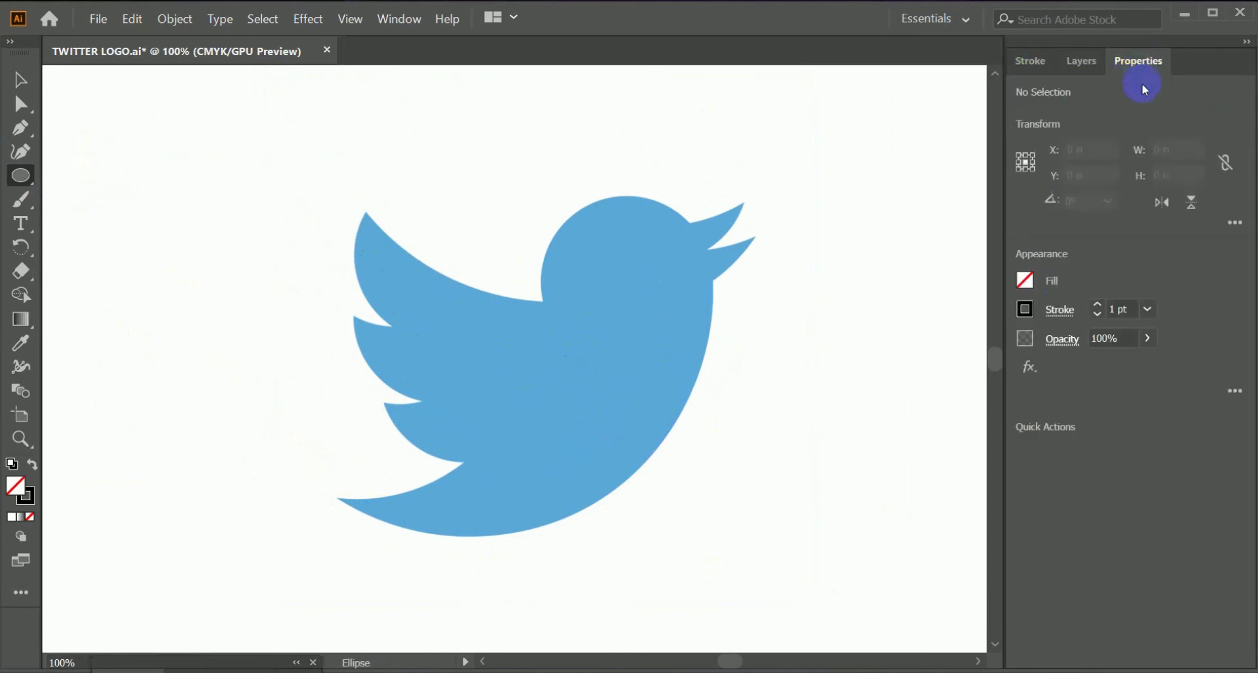
click(1025, 281)
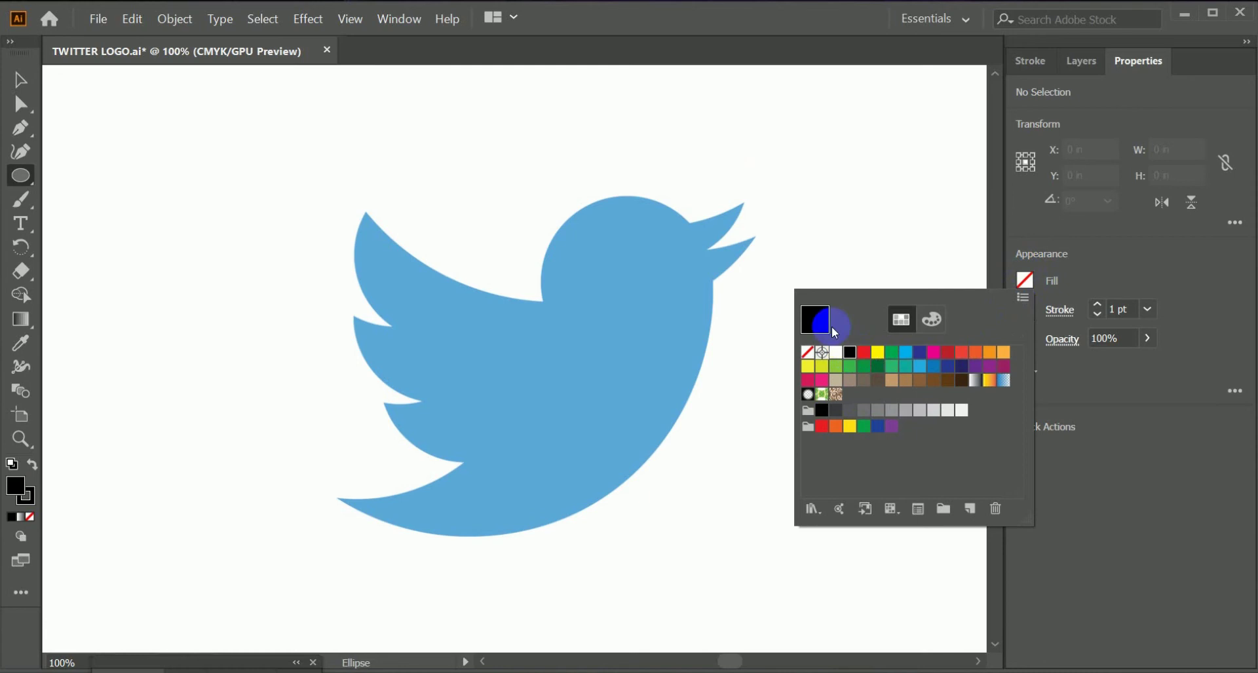
drag(690, 175, 906, 424)
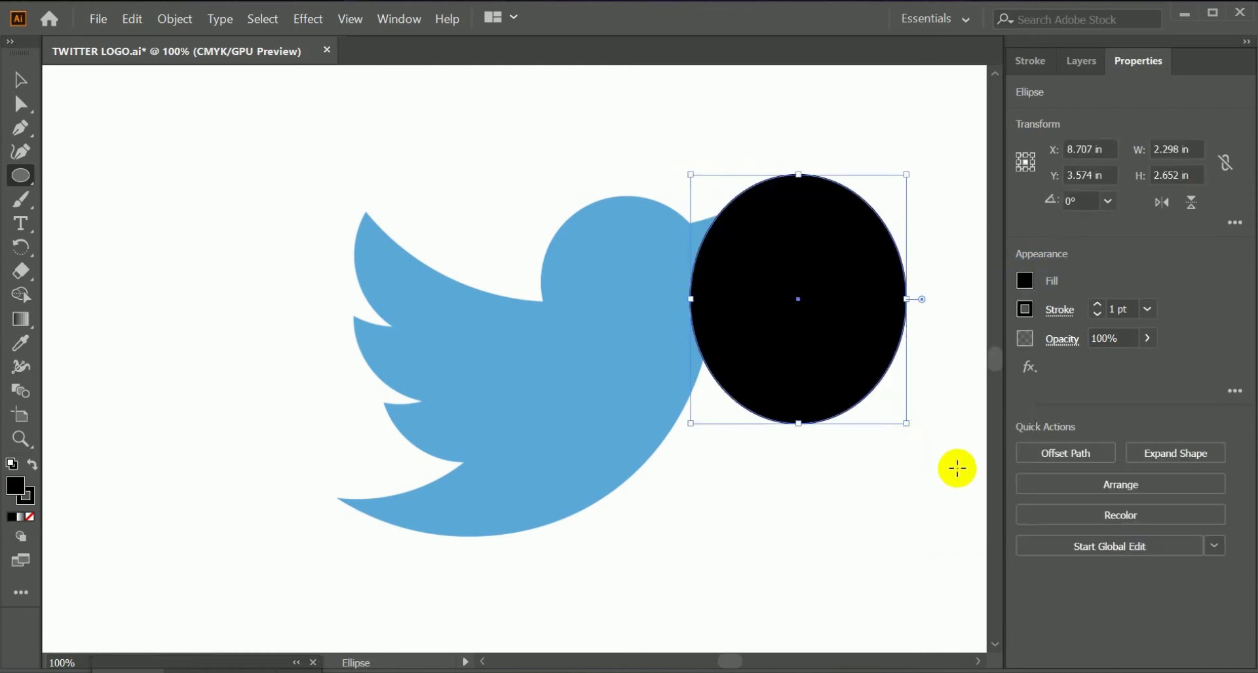
key(ctrl+z)
drag(377, 164, 726, 461)
key(ctrl+z)
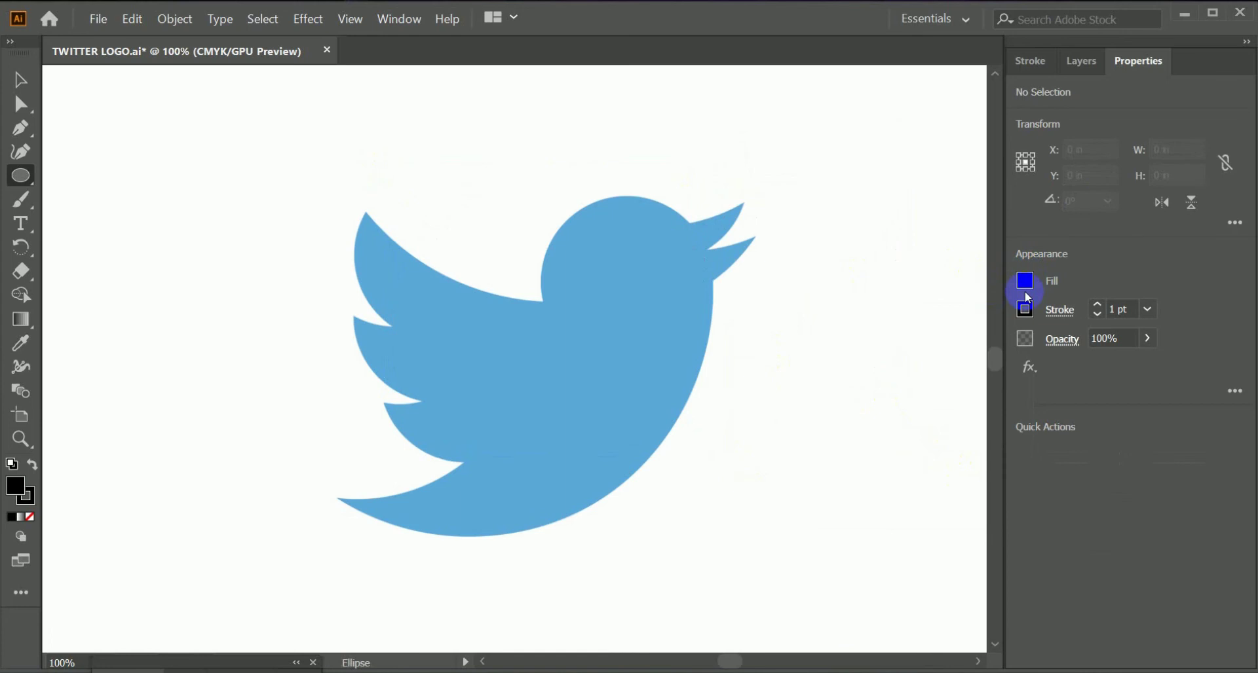
Set the fill for new shapes to None, leaving only the black 1 pt stroke
click(1028, 283)
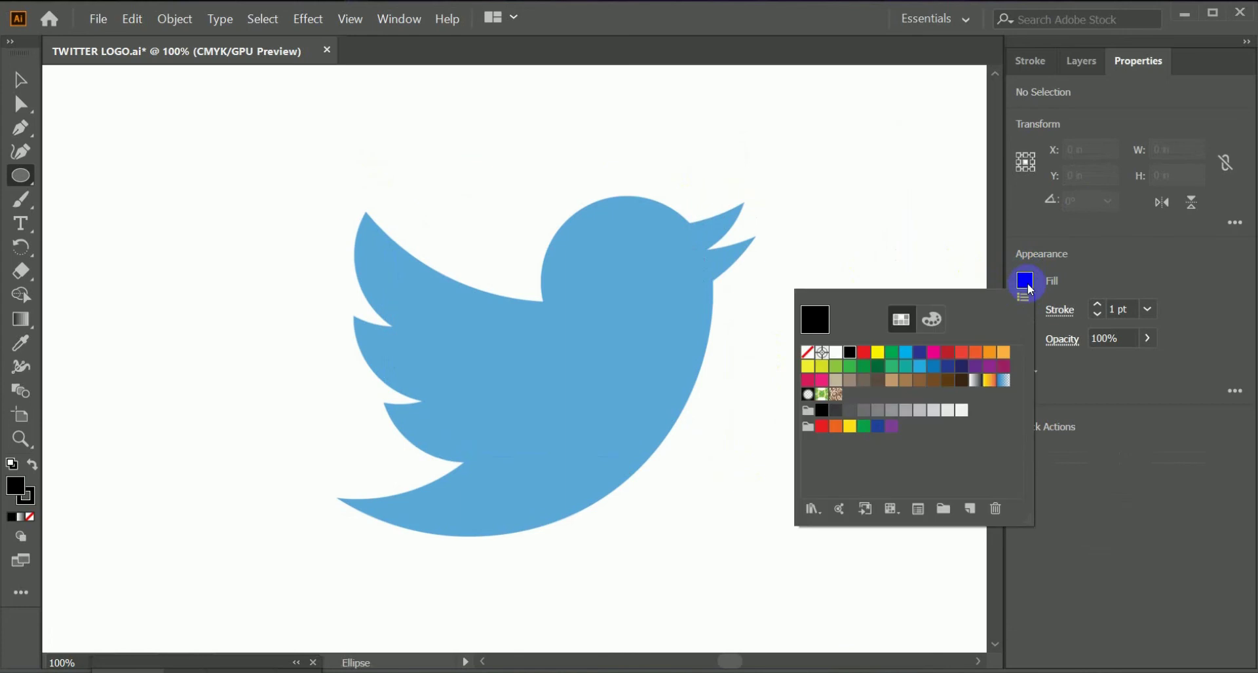
click(808, 353)
click(1059, 221)
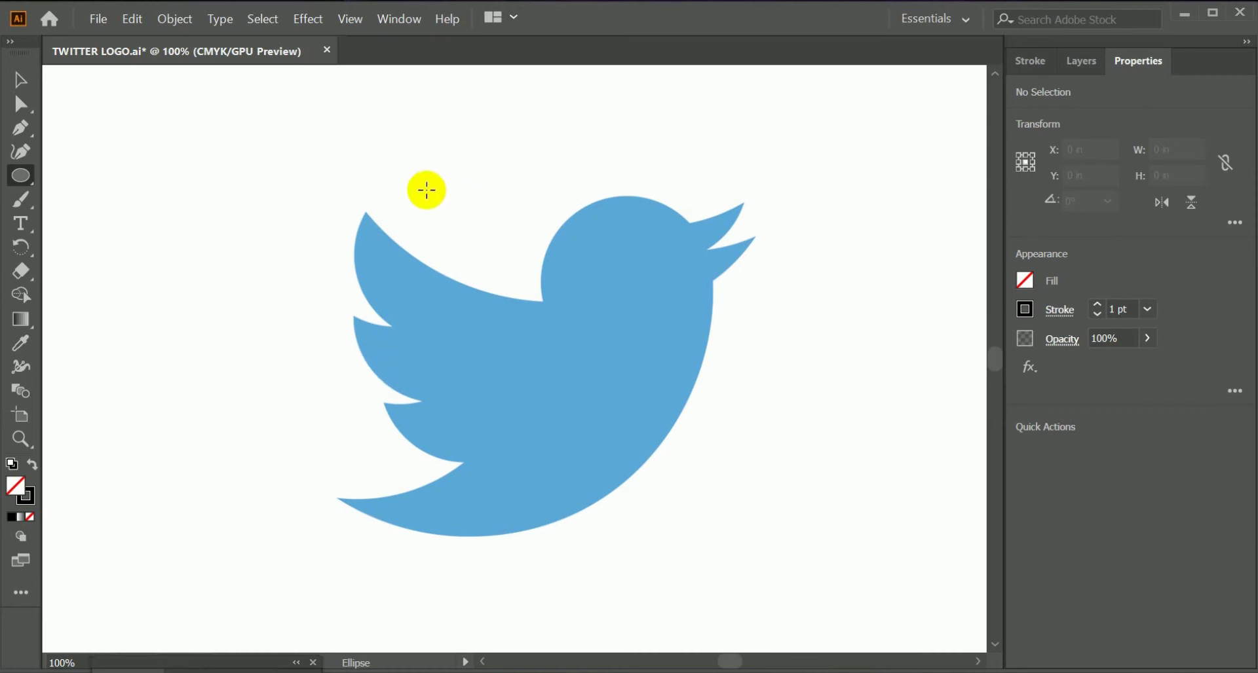
Draw an unfilled circle about 5.05 in across around the bird and stretch its width to about 5.14 in
scroll(636, 199, up, 1)
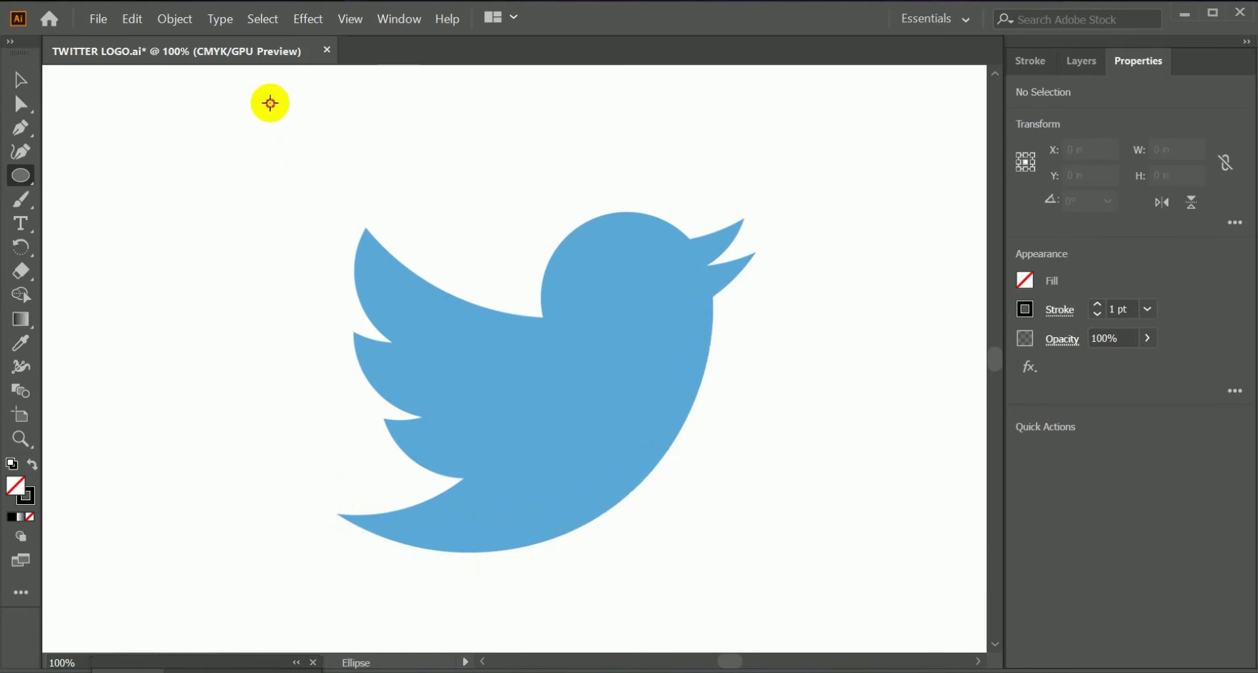
mouse_move(269, 103)
mouse_down()
mouse_move(623, 547)
mouse_move(672, 585)
mouse_move(673, 564)
mouse_move(649, 541)
mouse_move(657, 568)
mouse_move(714, 581)
mouse_up()
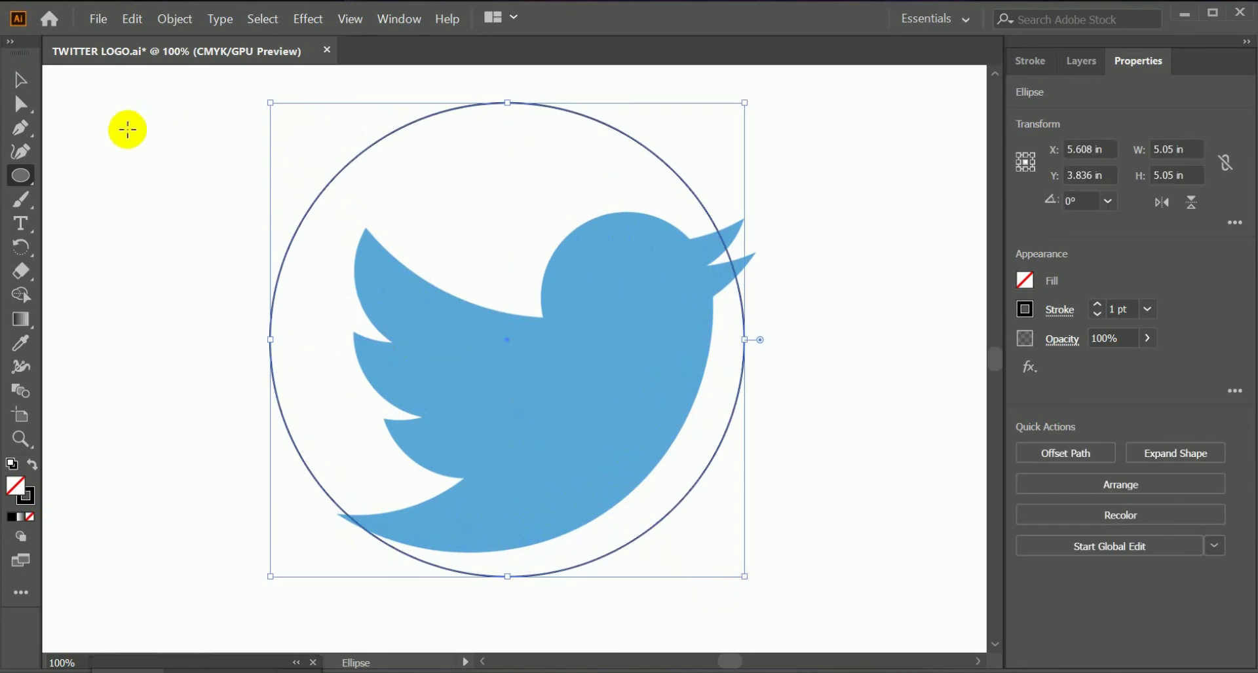
click(18, 80)
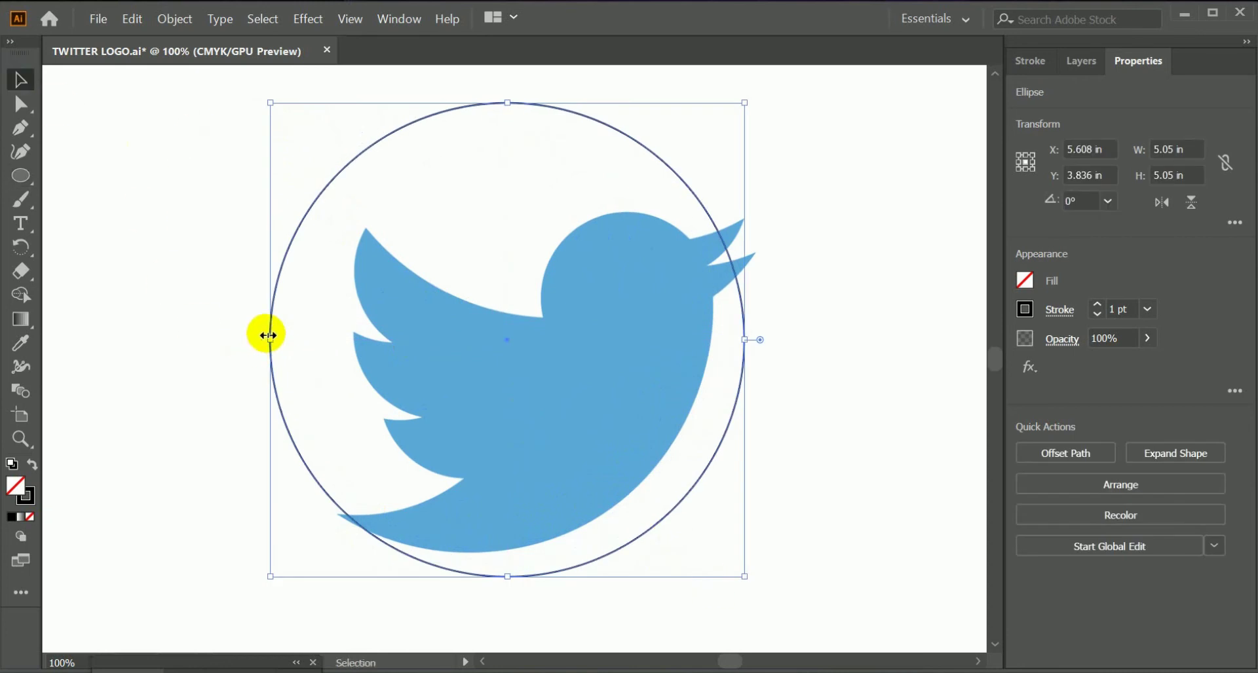
drag(268, 336, 259, 335)
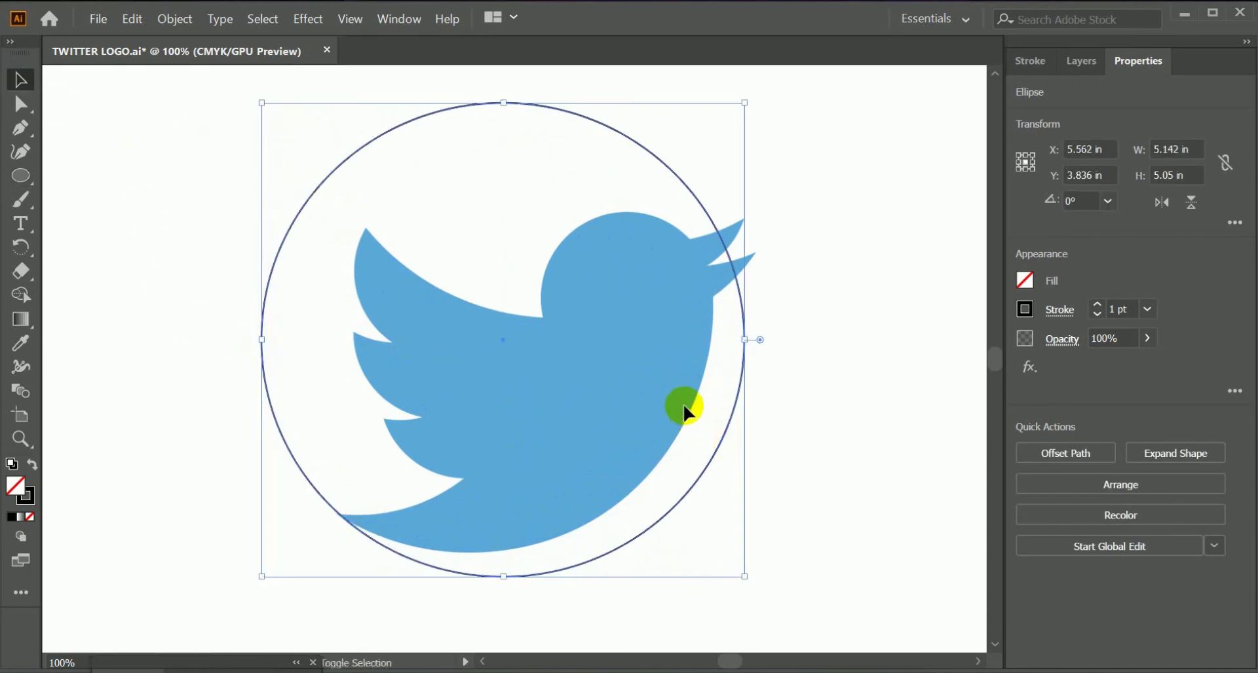
Move the circle up and left over the bird's body and shrink it proportionally to about 5.02 by 4.93 in
drag(684, 408, 672, 397)
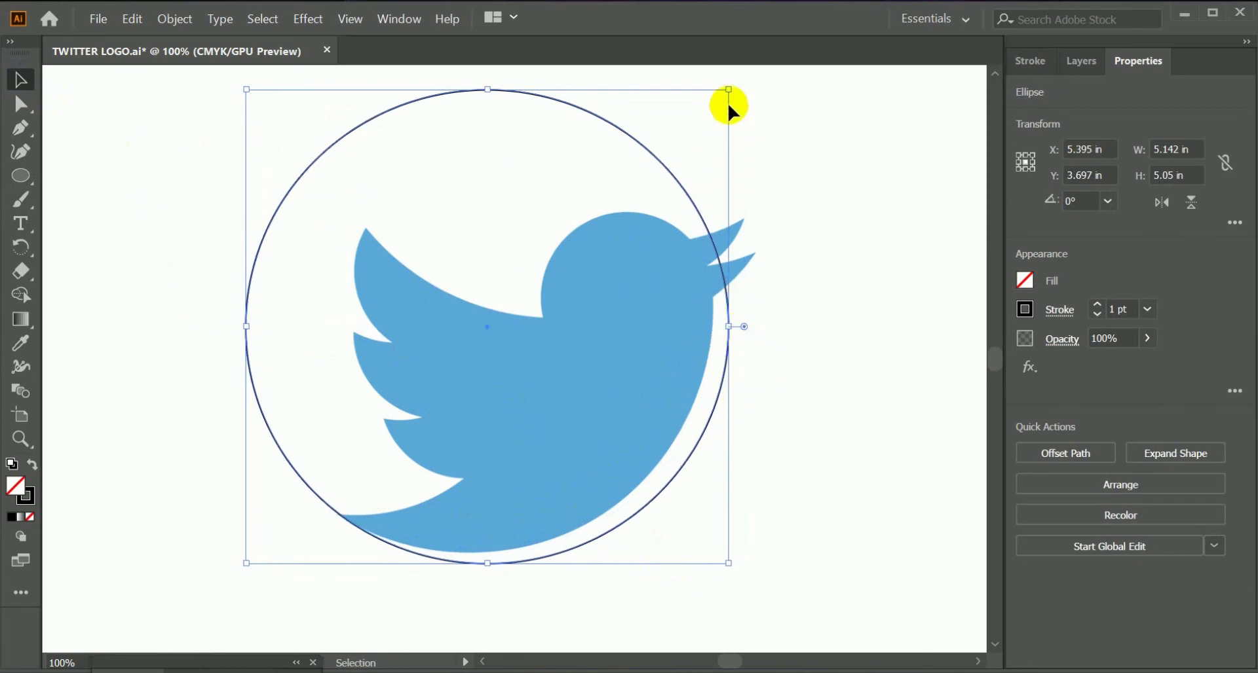
mouse_move(727, 88)
mouse_down()
mouse_move(702, 104)
mouse_move(718, 92)
mouse_up()
key(Up)
key(Up)
key(Up)
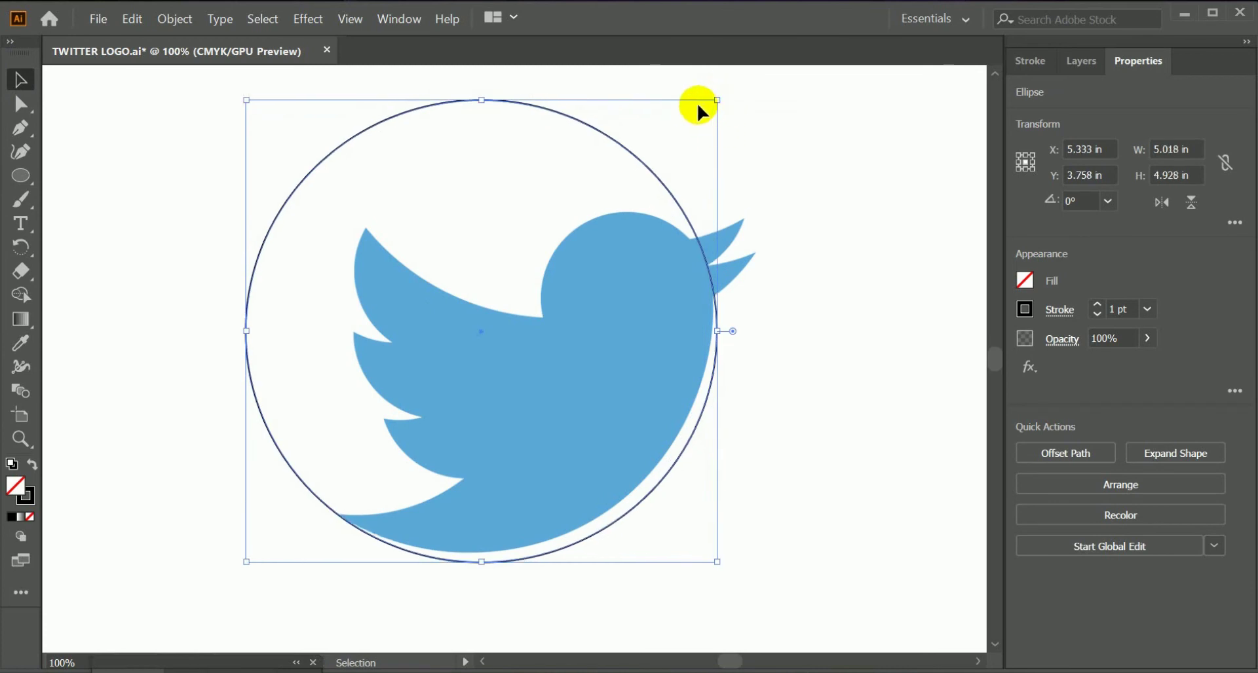
Isolate the circle and squeeze it to about 4.91 in wide and 4.84 in high to match the bird's belly
click(594, 522)
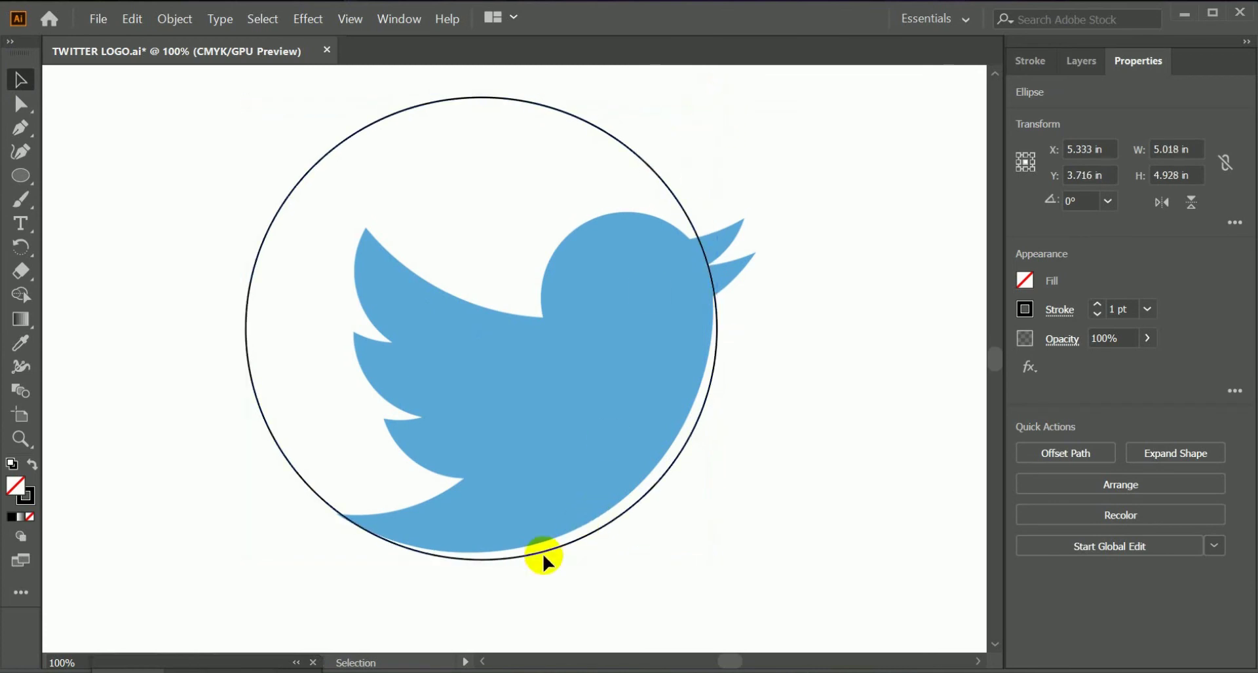
click(524, 556)
double_click(485, 558)
drag(486, 558, 483, 555)
click(103, 80)
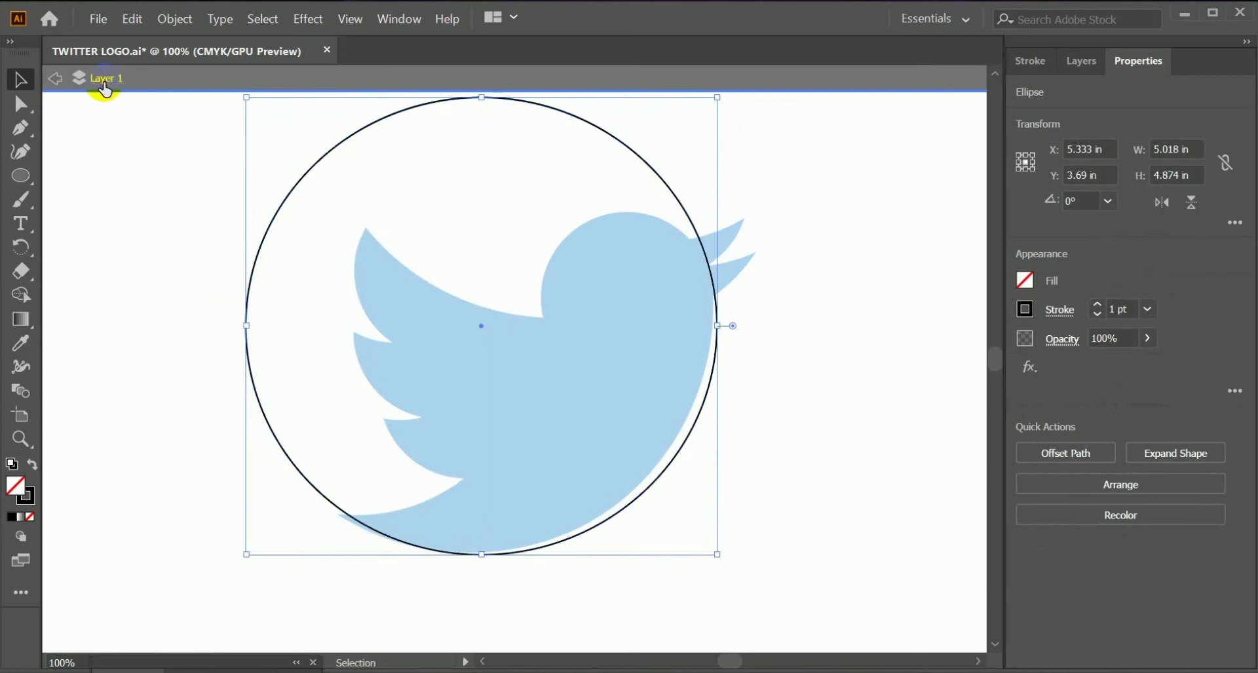
click(714, 347)
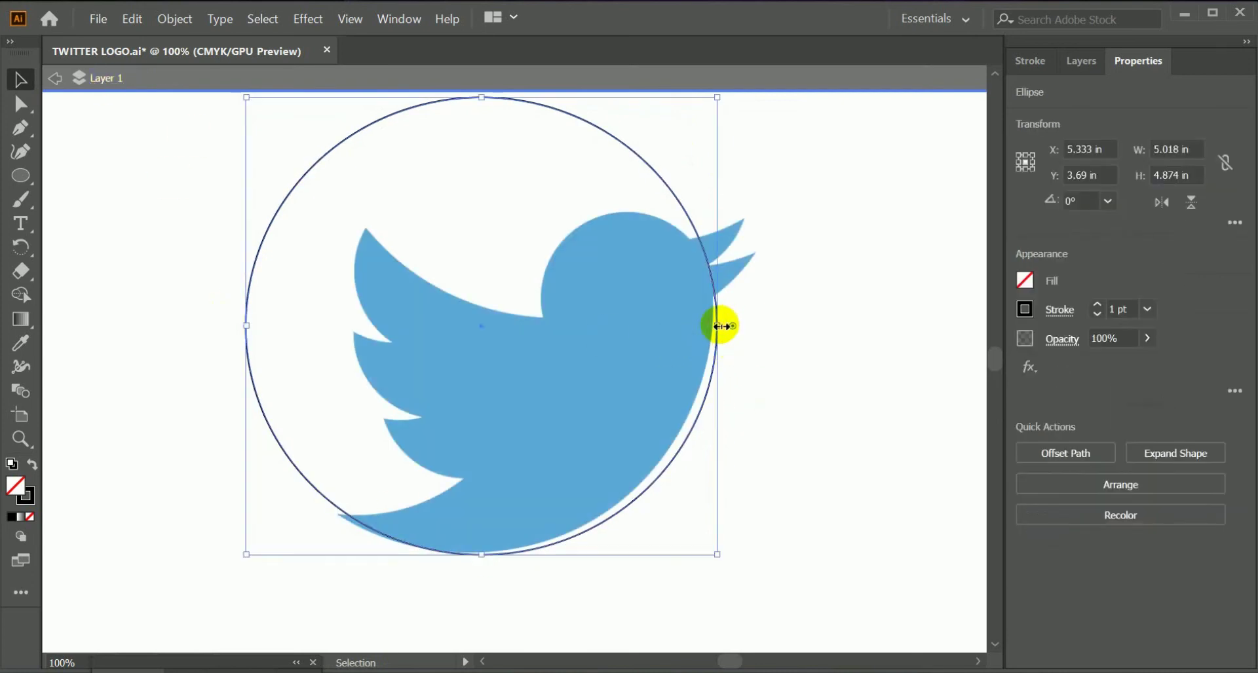
drag(714, 326, 707, 327)
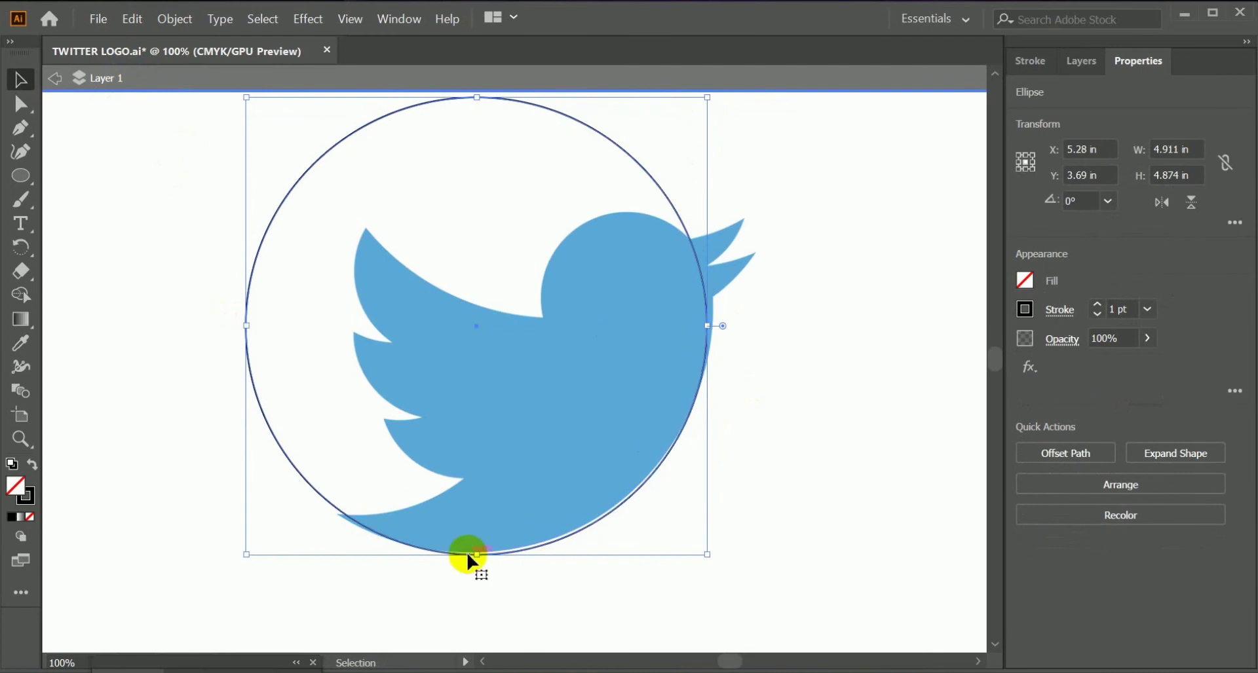
drag(475, 555, 473, 551)
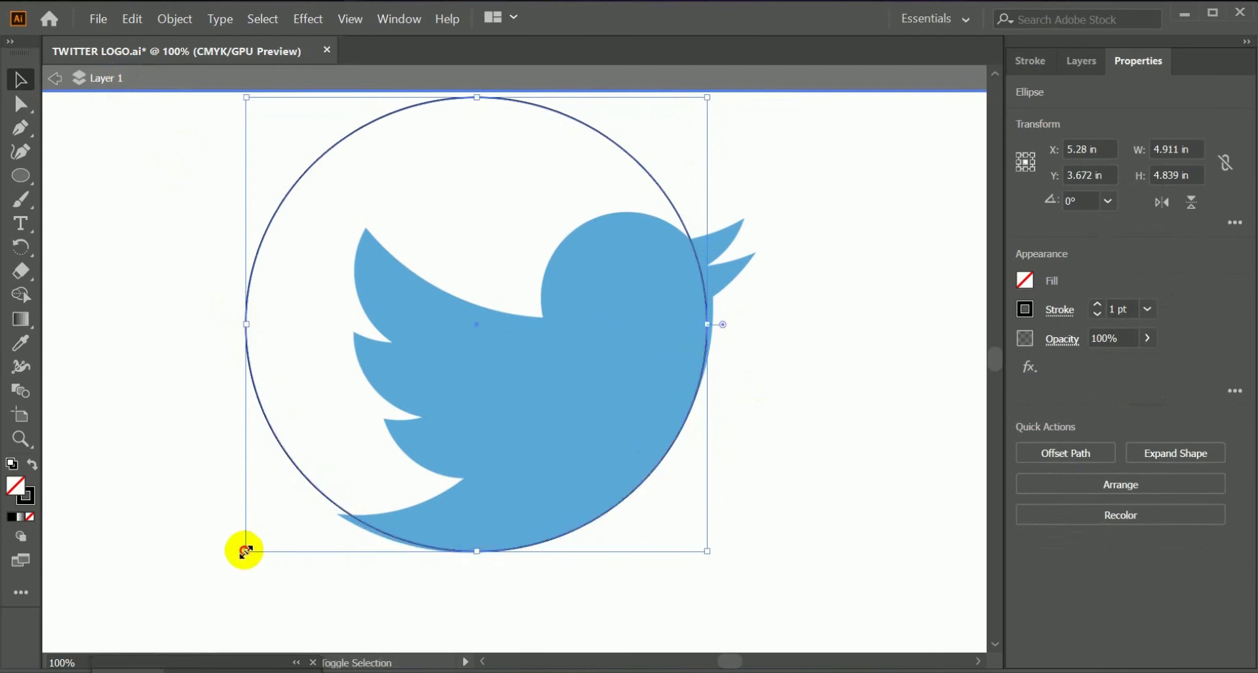
Enlarge the ellipse proportionally from its lower-left corner to about 4.98 by 4.90 in and nudge it up to the belly edge
mouse_move(246, 551)
mouse_down()
mouse_move(229, 569)
mouse_move(240, 558)
mouse_up()
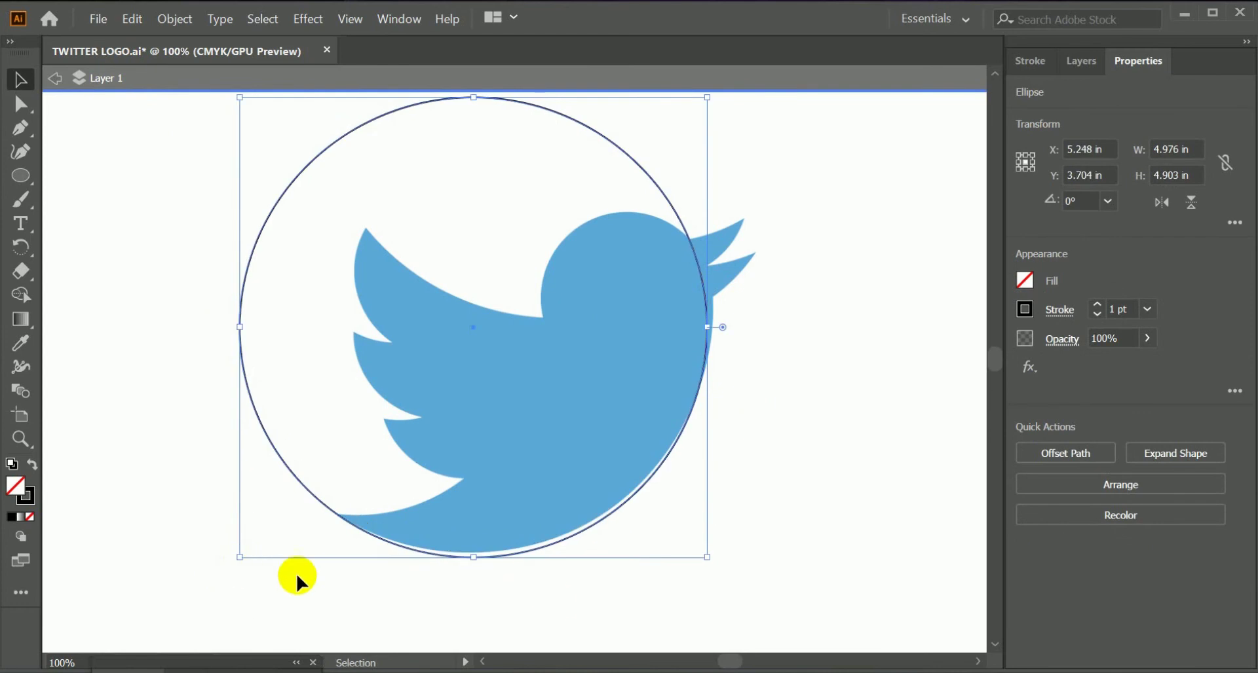
key(Up)
key(Up)
key(Up)
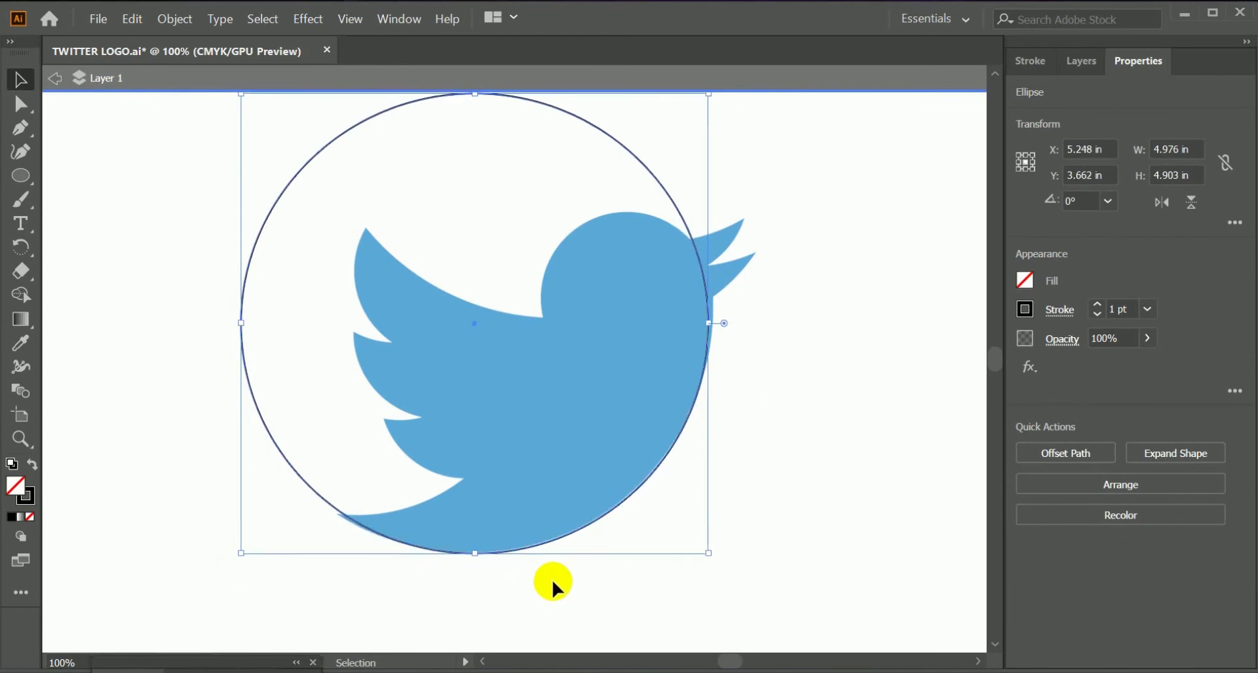
Widen the ellipse to about 5.09 in and nudge it left so its outline follows the bird's breast
drag(709, 323, 715, 323)
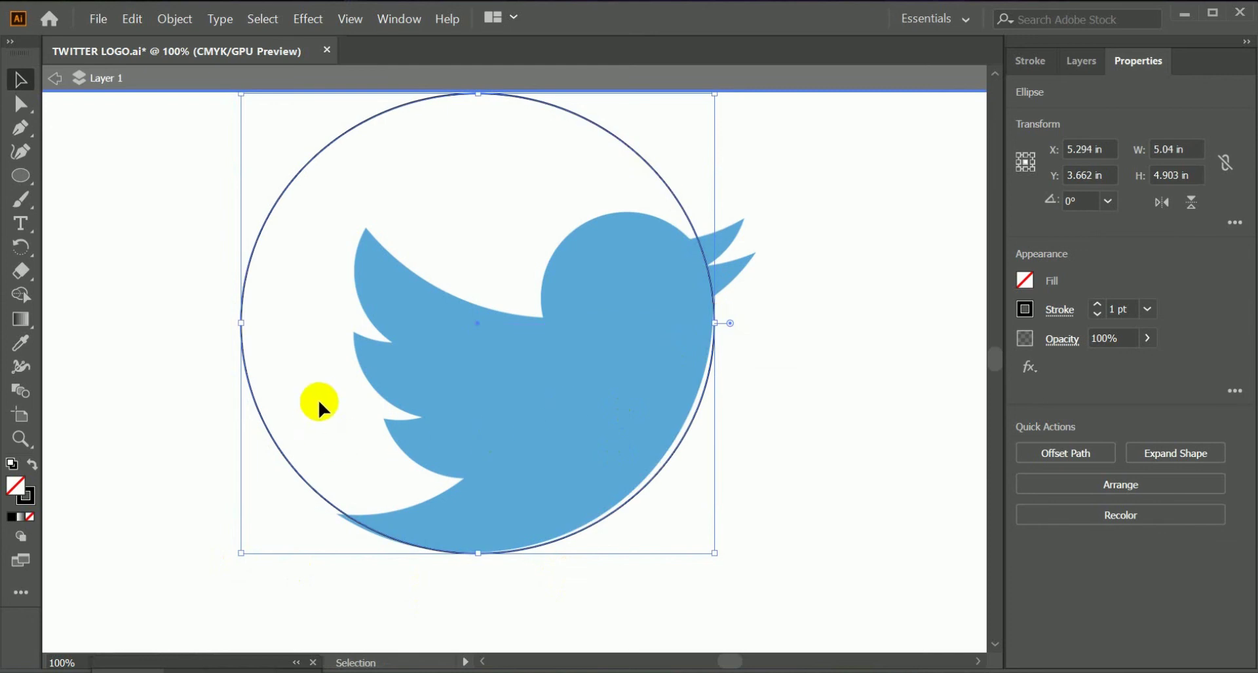
key(Left)
key(Left)
key(Left)
key(Left)
key(Left)
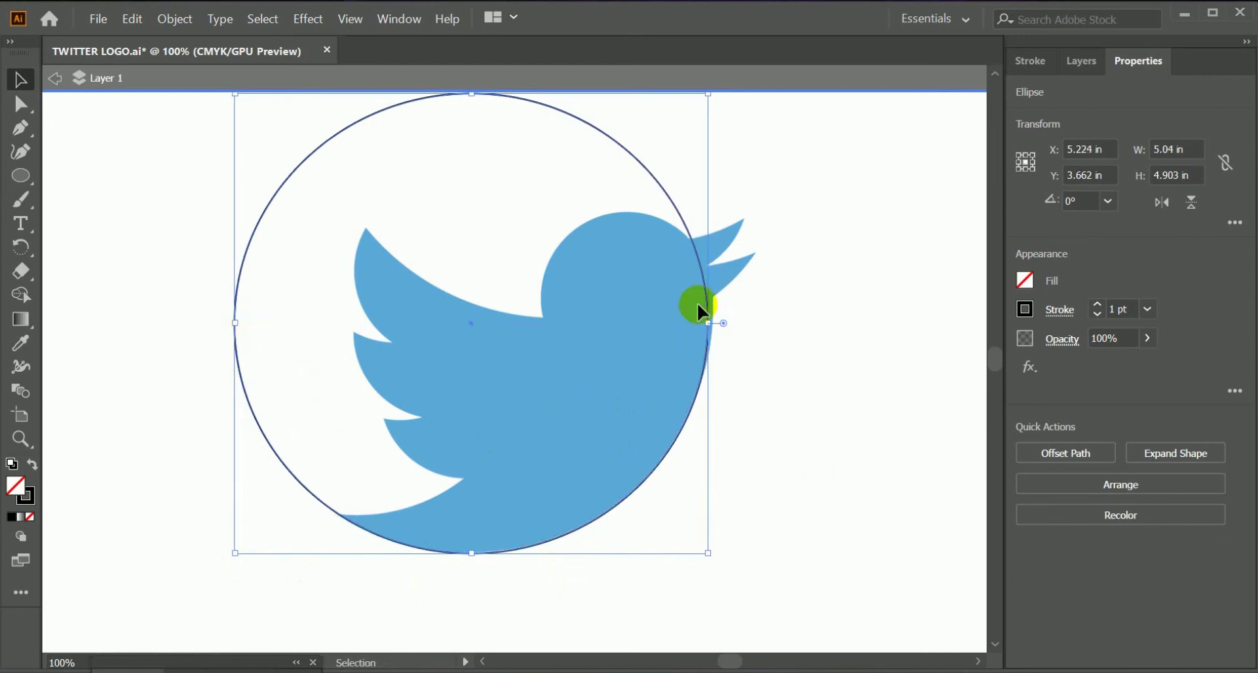
drag(708, 323, 713, 323)
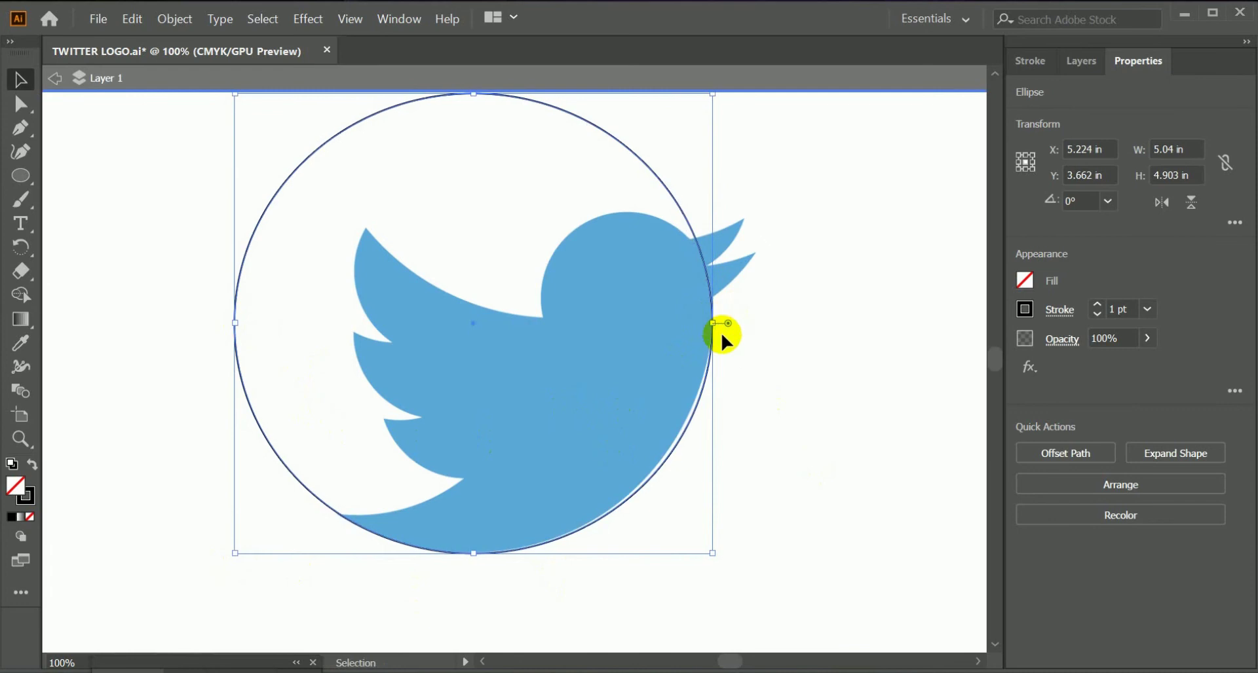
key(Left)
key(Left)
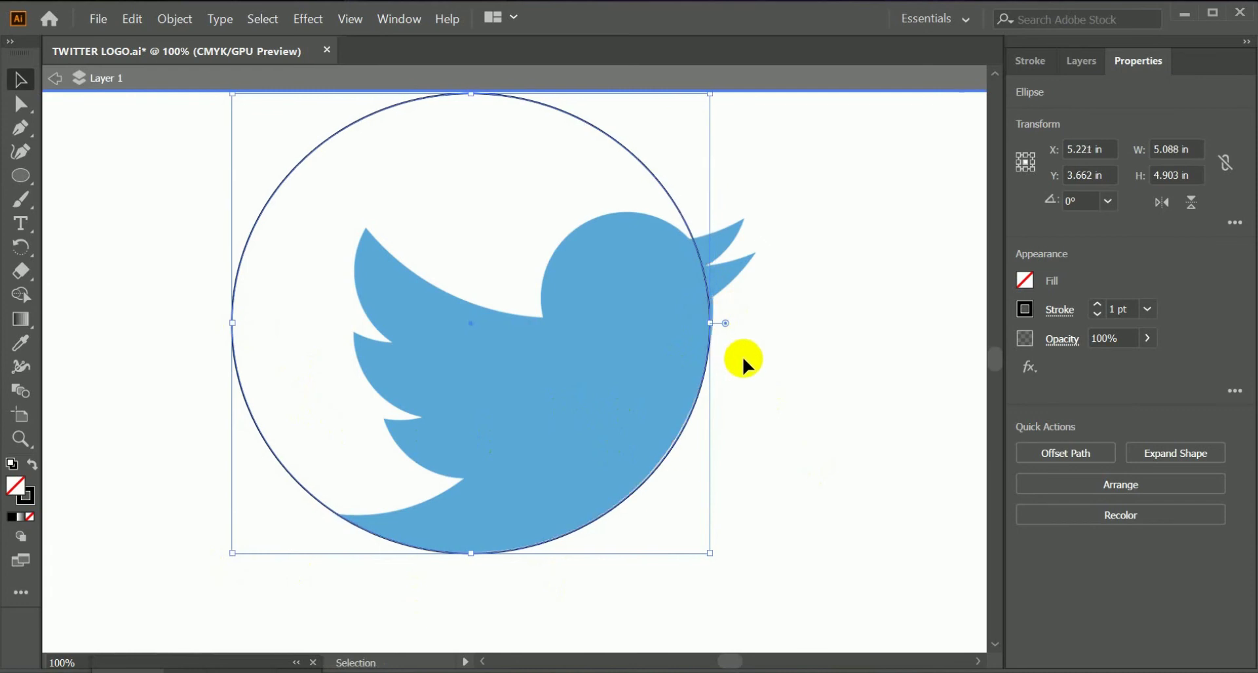
click(759, 375)
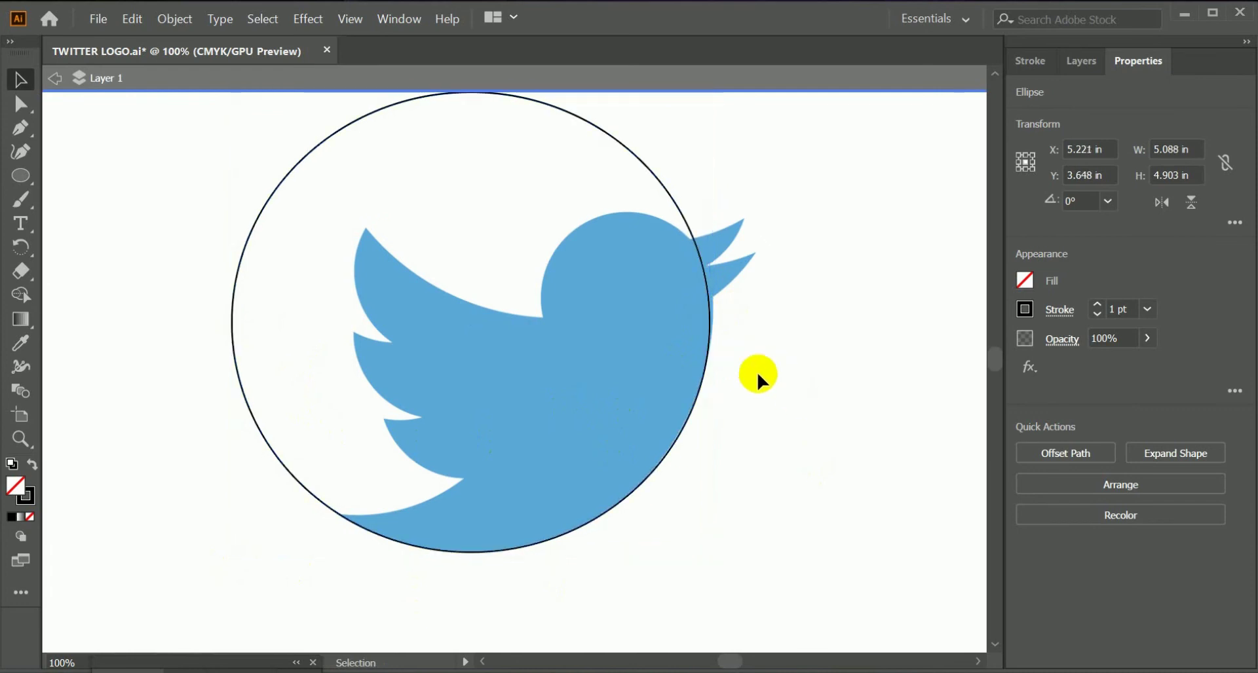
Widen the ellipse slightly to about 5.13 in and fine-tune its position against the bird's breast and tail tip
click(701, 280)
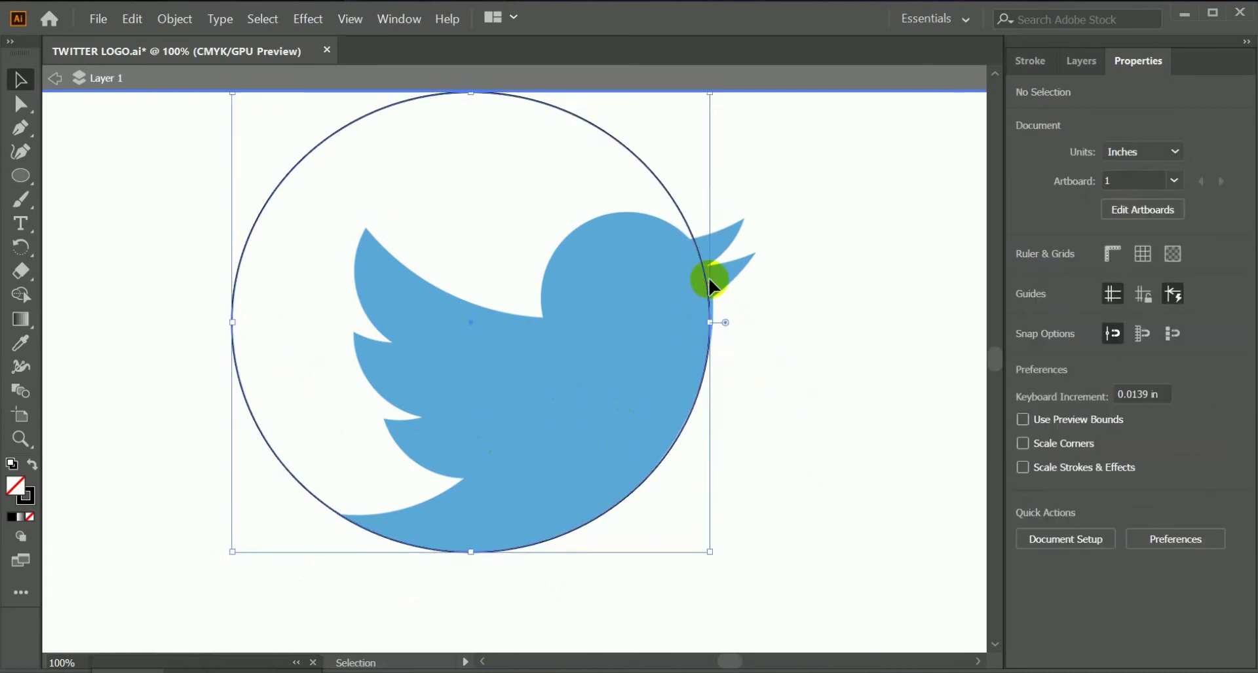
click(838, 384)
click(720, 336)
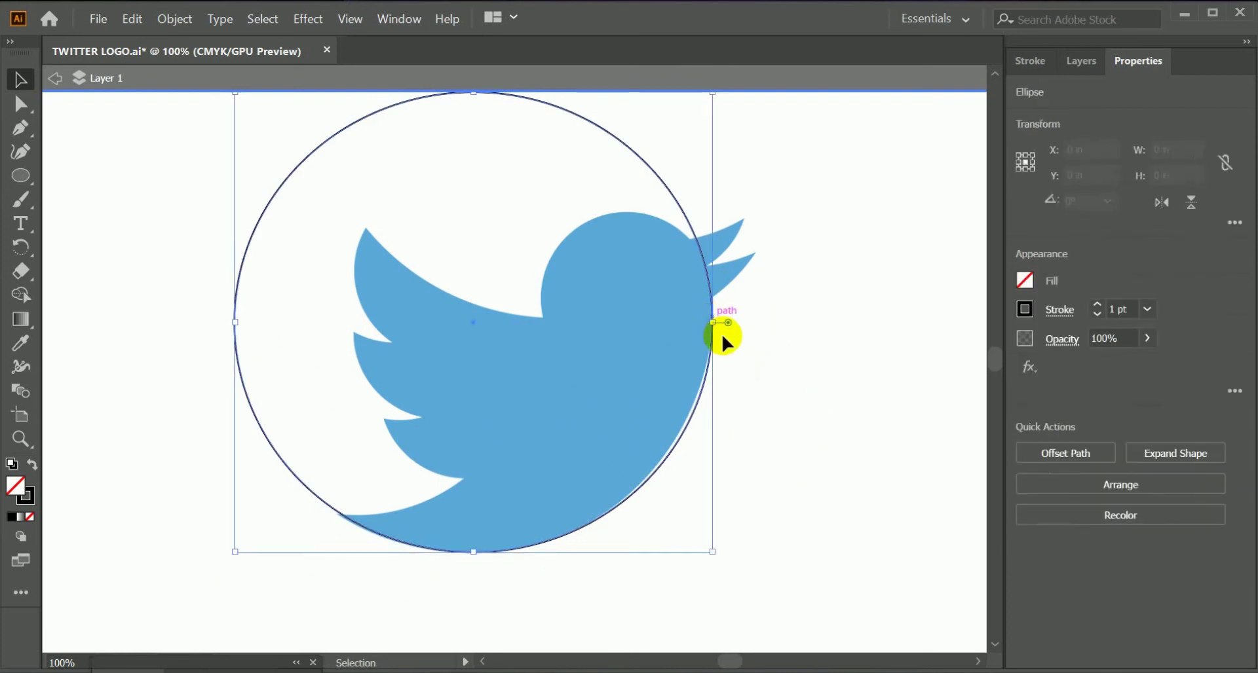
key(Left)
key(Left)
drag(712, 322, 715, 323)
key(Left)
key(Left)
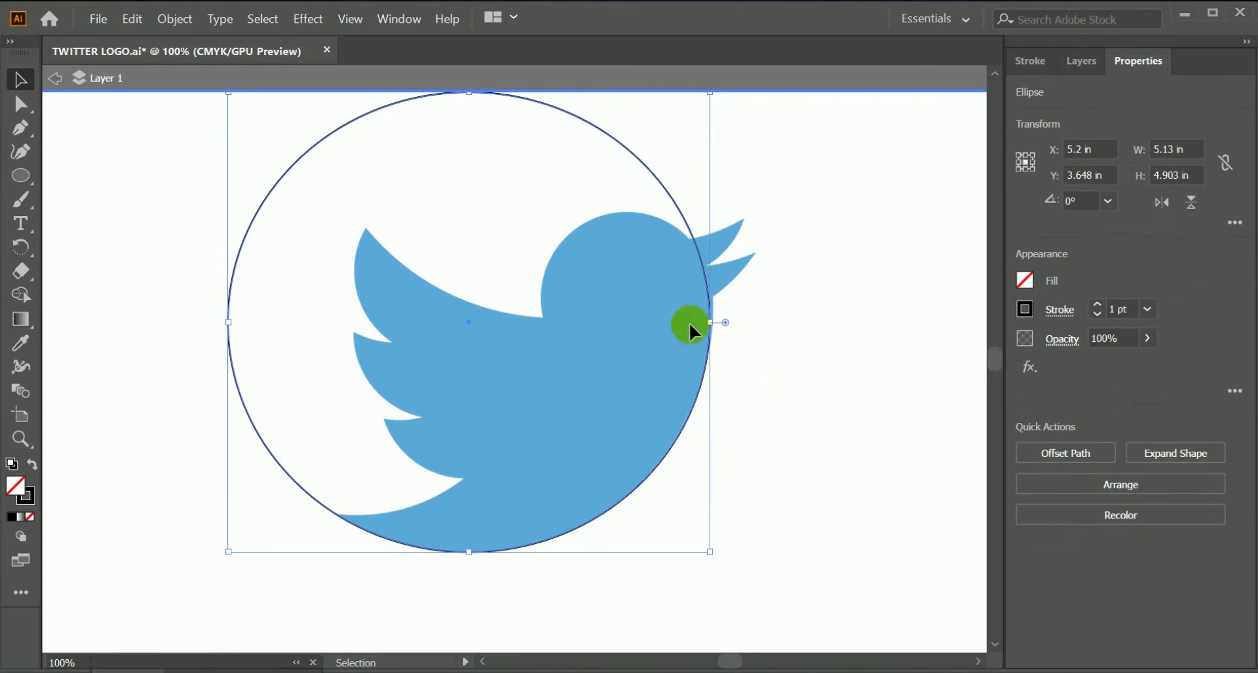
Widen the ellipse to about 5.18 in, nudge it into line with the bird's lower curve and deselect it
drag(711, 324, 716, 328)
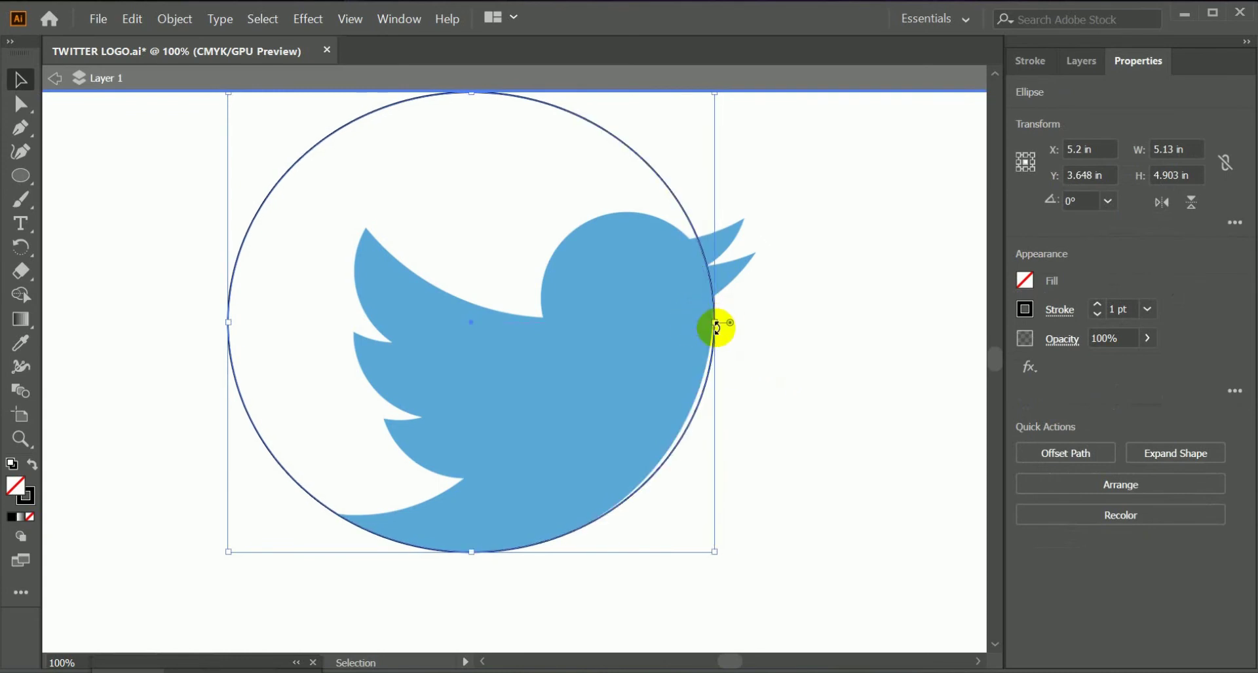
key(Left)
key(Left)
click(735, 355)
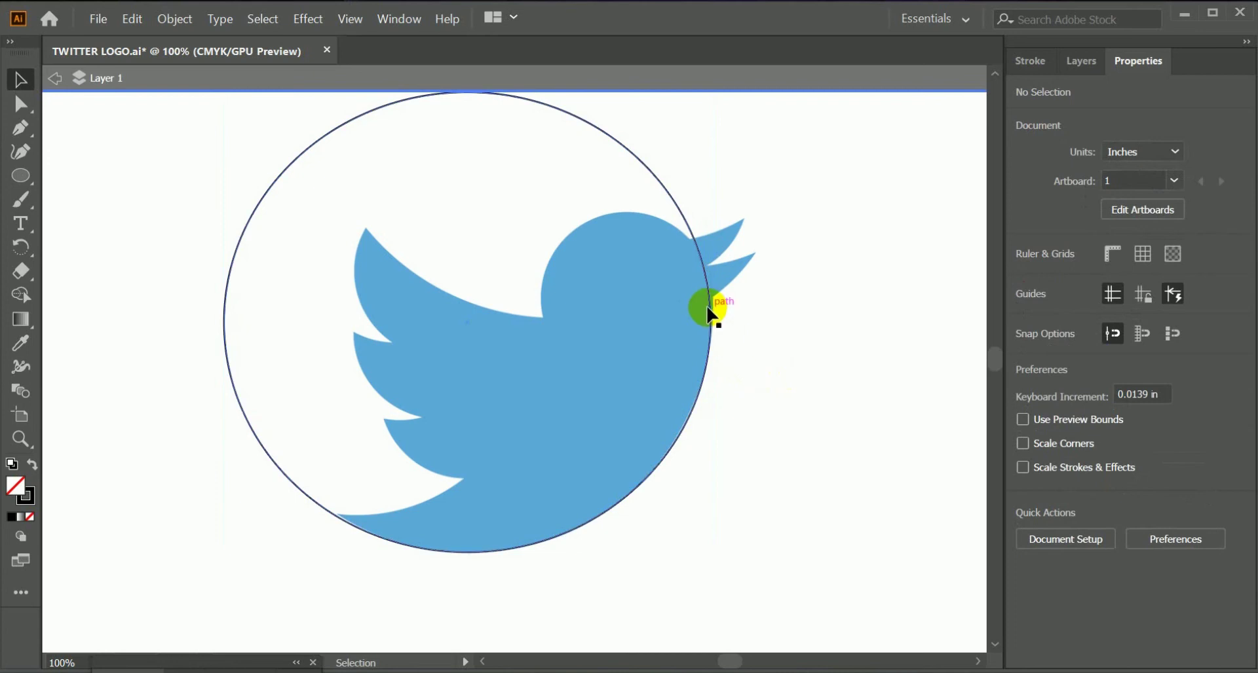
click(711, 331)
key(Right)
key(Right)
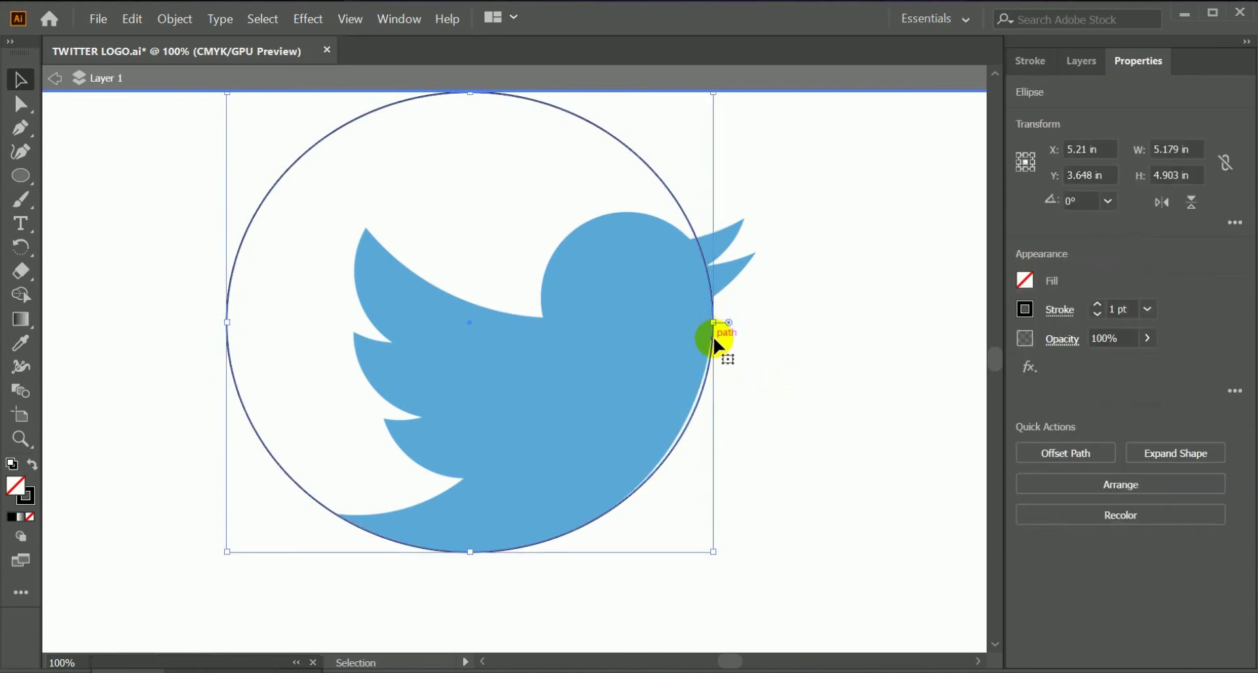
key(Up)
click(780, 401)
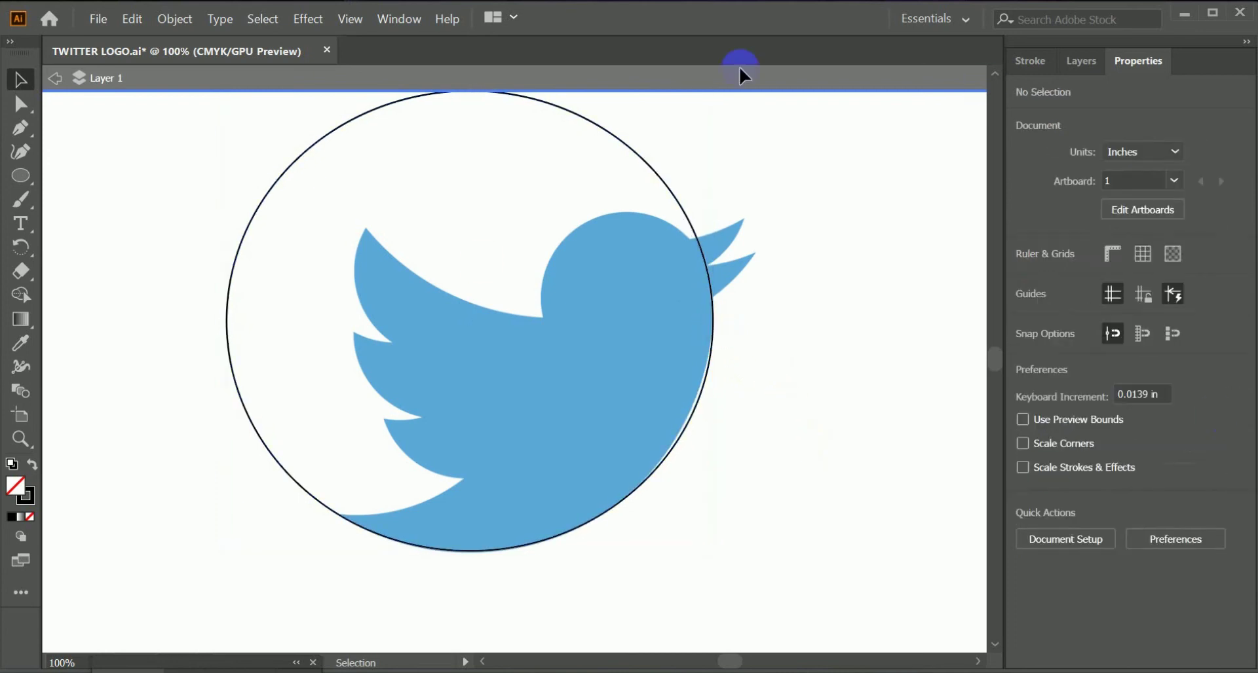
Draw an unfilled circle about 2.97 in across and move it over the hollow between the bird's wing and head
click(24, 175)
scroll(570, 304, up, 3)
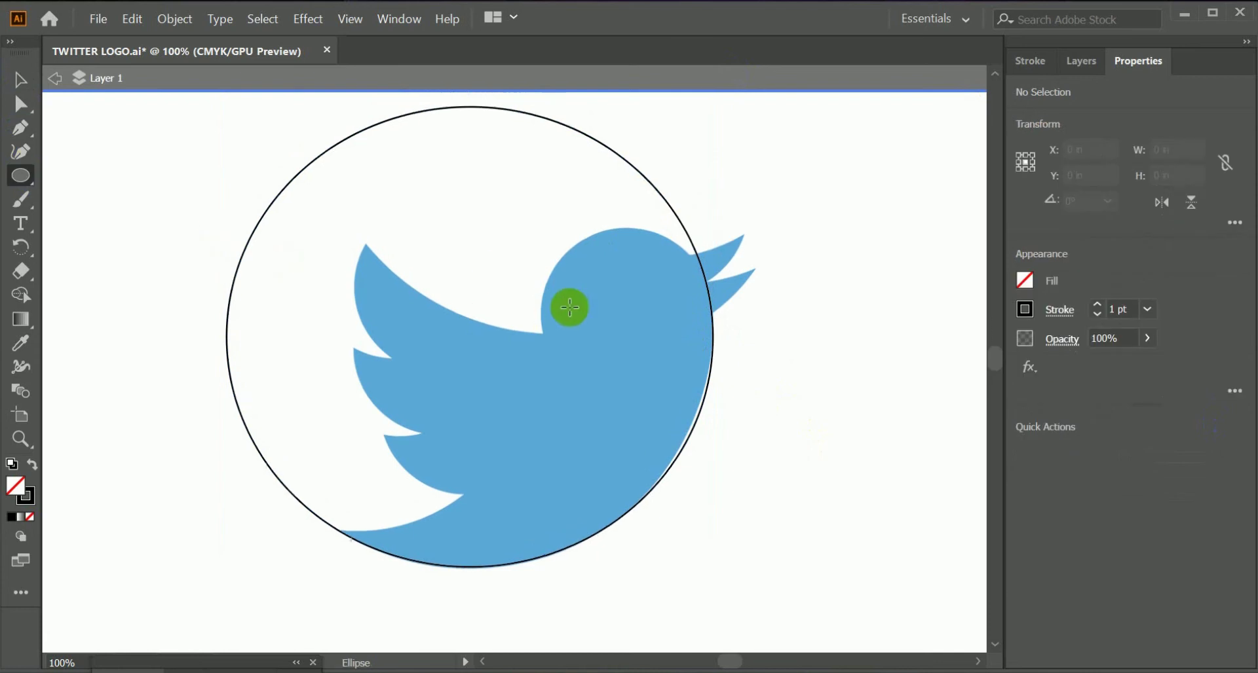
drag(230, 115, 492, 393)
click(21, 79)
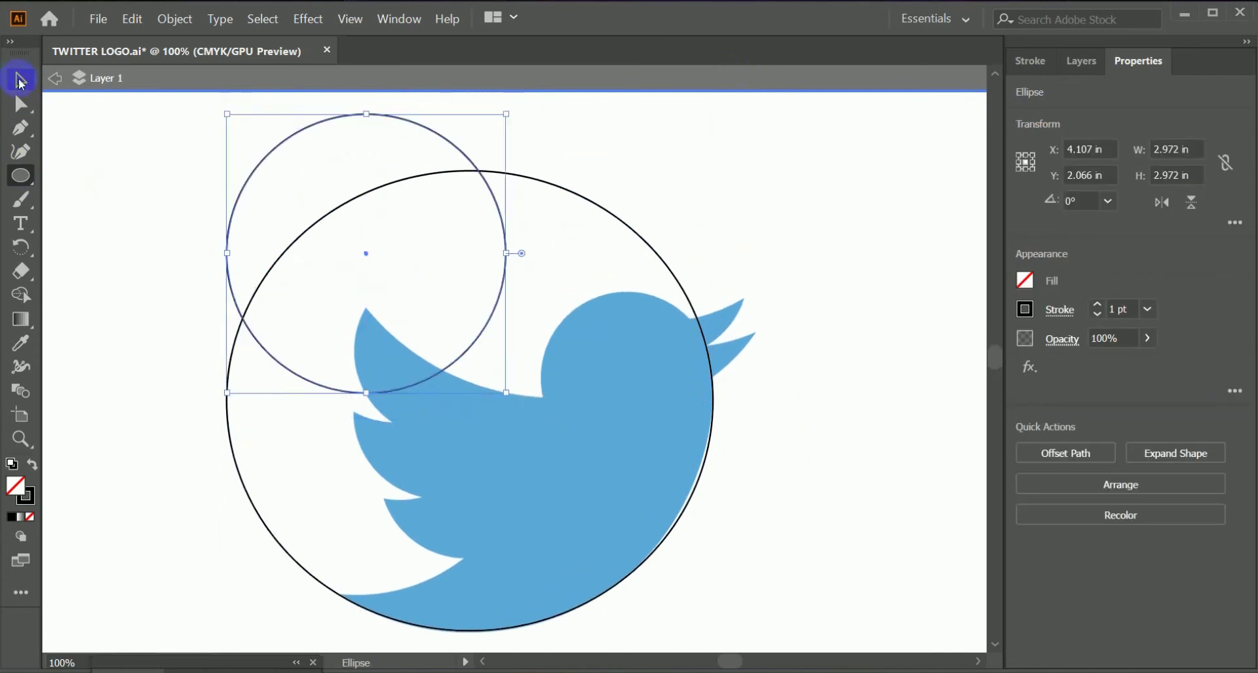
click(495, 348)
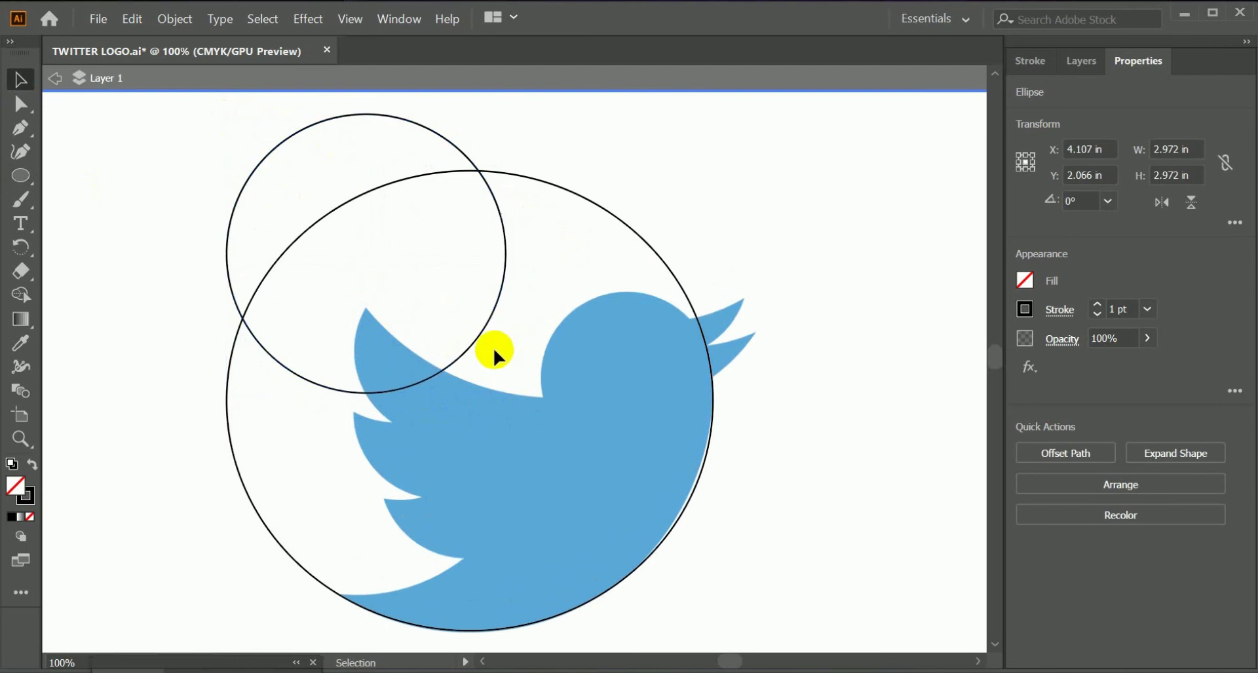
click(464, 356)
drag(483, 345, 597, 321)
scroll(686, 385, up, 2)
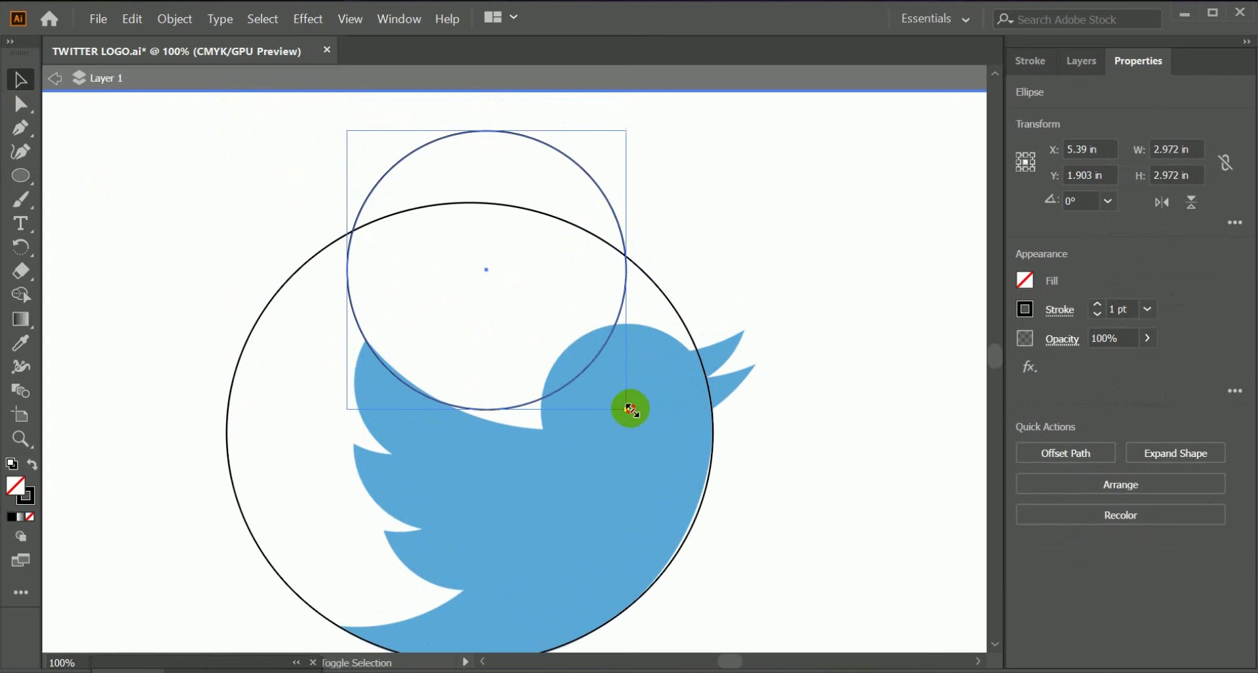
Enlarge the circle to about 4.38 in across and reposition it against the wing's upper edge and the base of the head
drag(631, 409, 667, 437)
drag(550, 426, 545, 402)
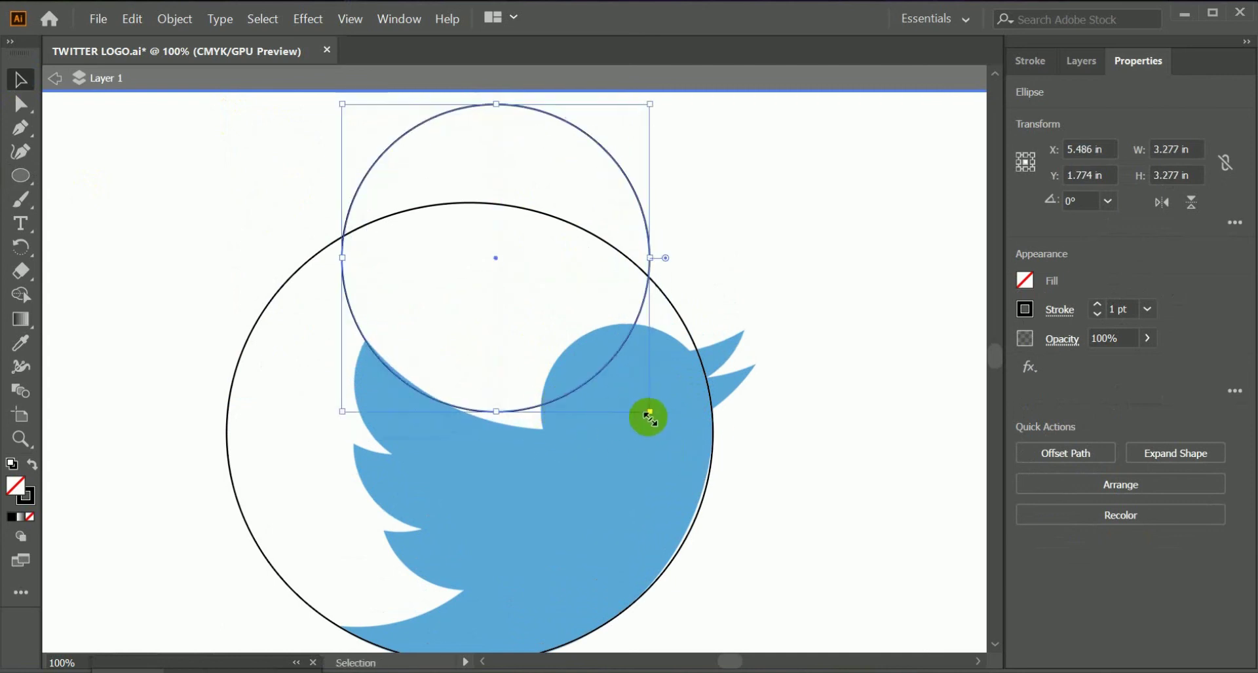
drag(650, 413, 689, 451)
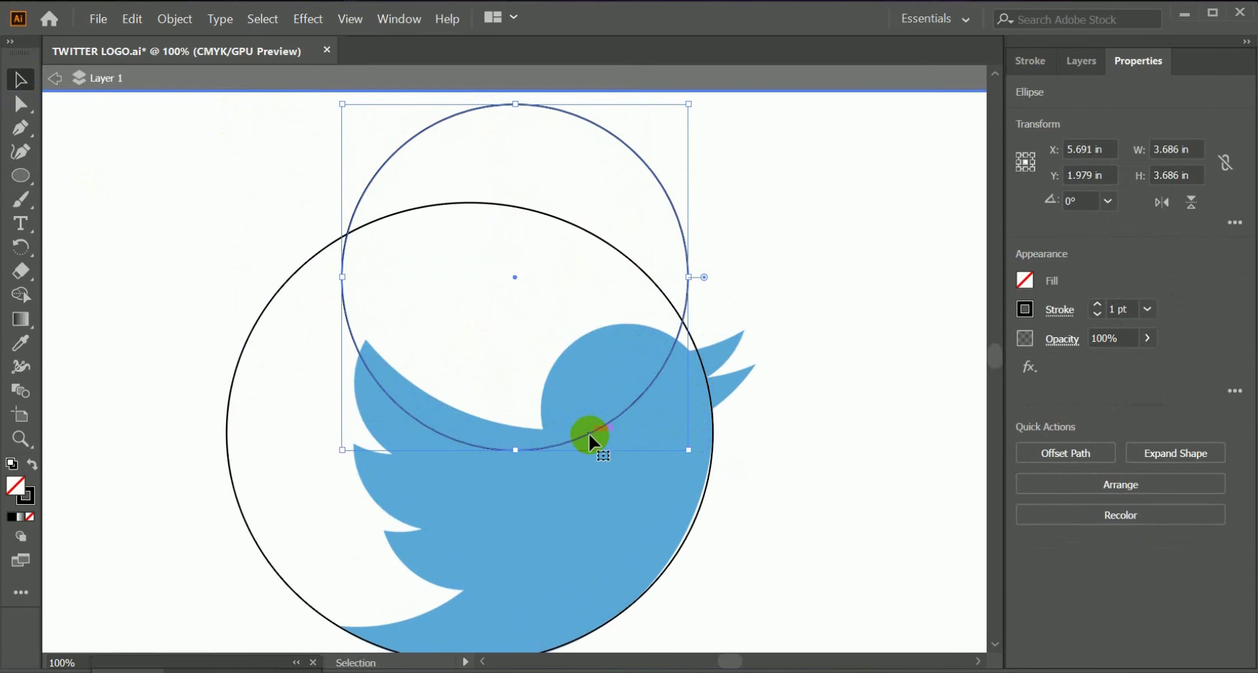
drag(580, 434, 778, 493)
drag(688, 455, 657, 396)
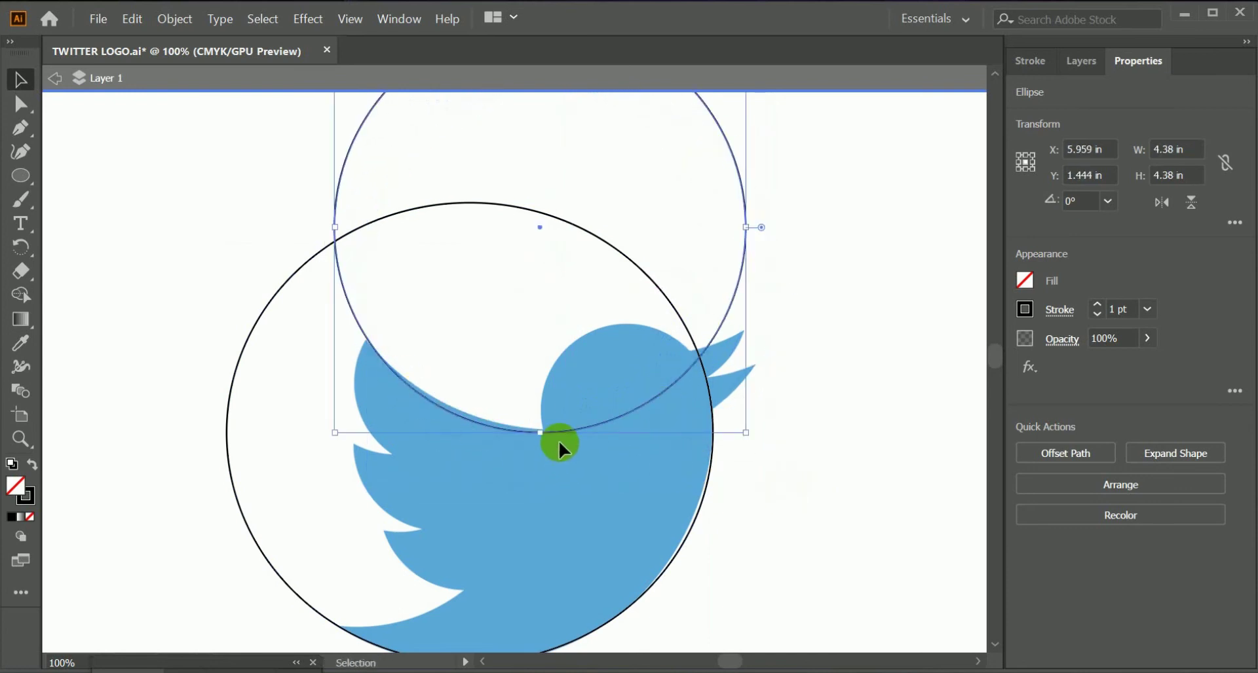
Reduce the upper ellipse's height to about 4.33 in, nudge it up and left against the wing's upper edge, and deselect it
drag(539, 433, 556, 454)
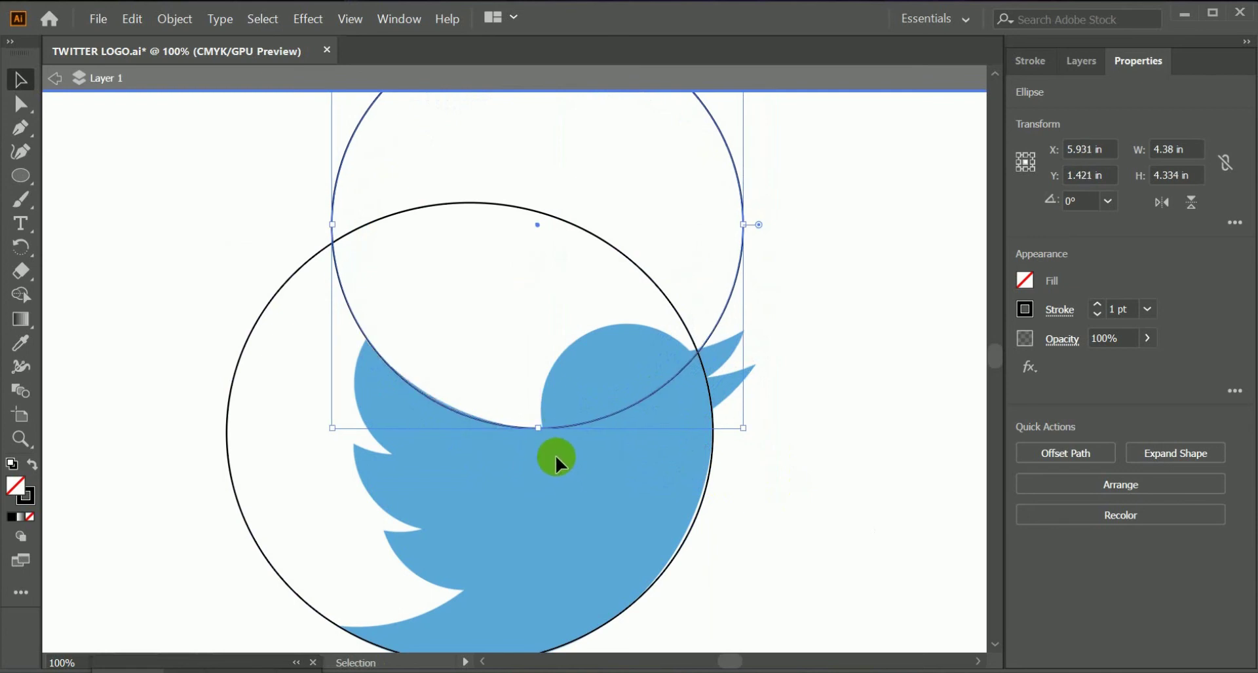
click(608, 477)
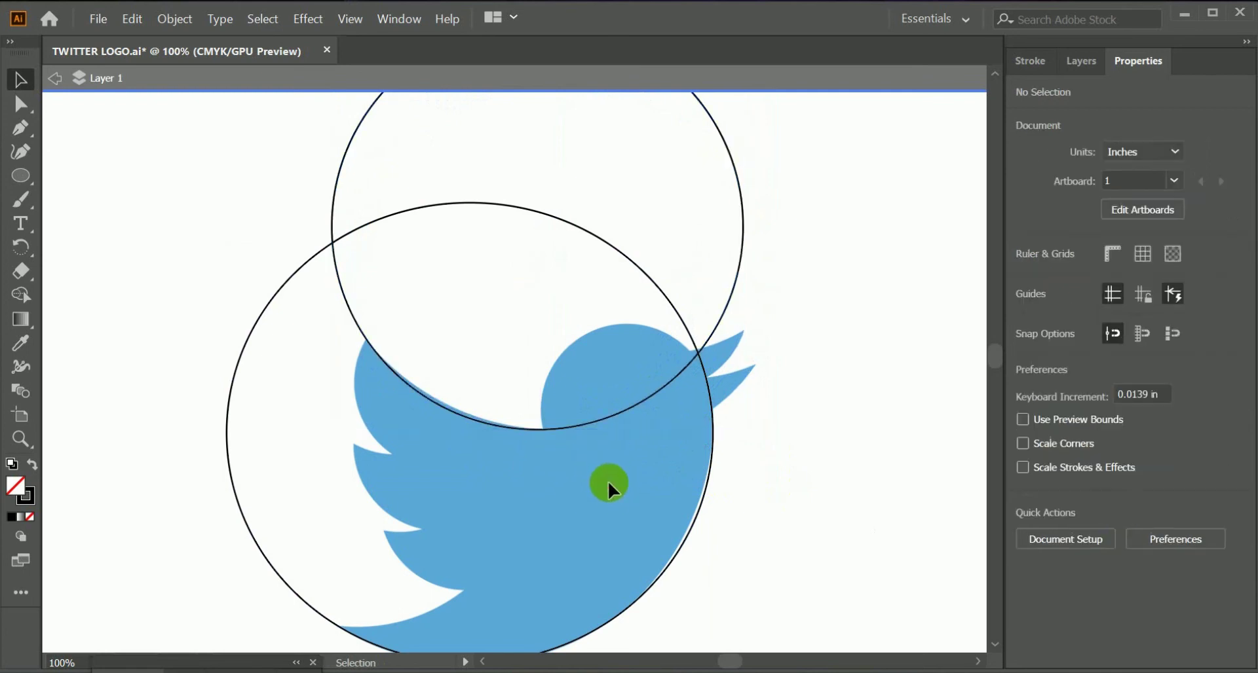
click(584, 424)
key(Up)
key(Up)
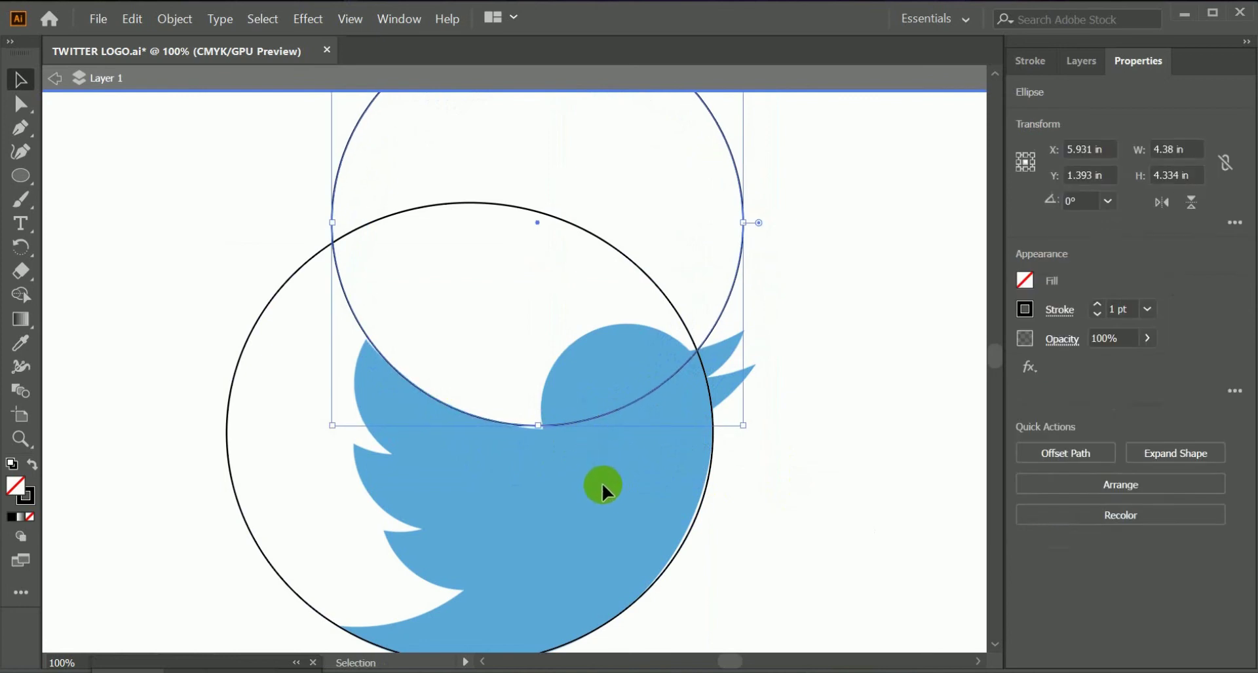
key(Left)
key(Left)
key(Left)
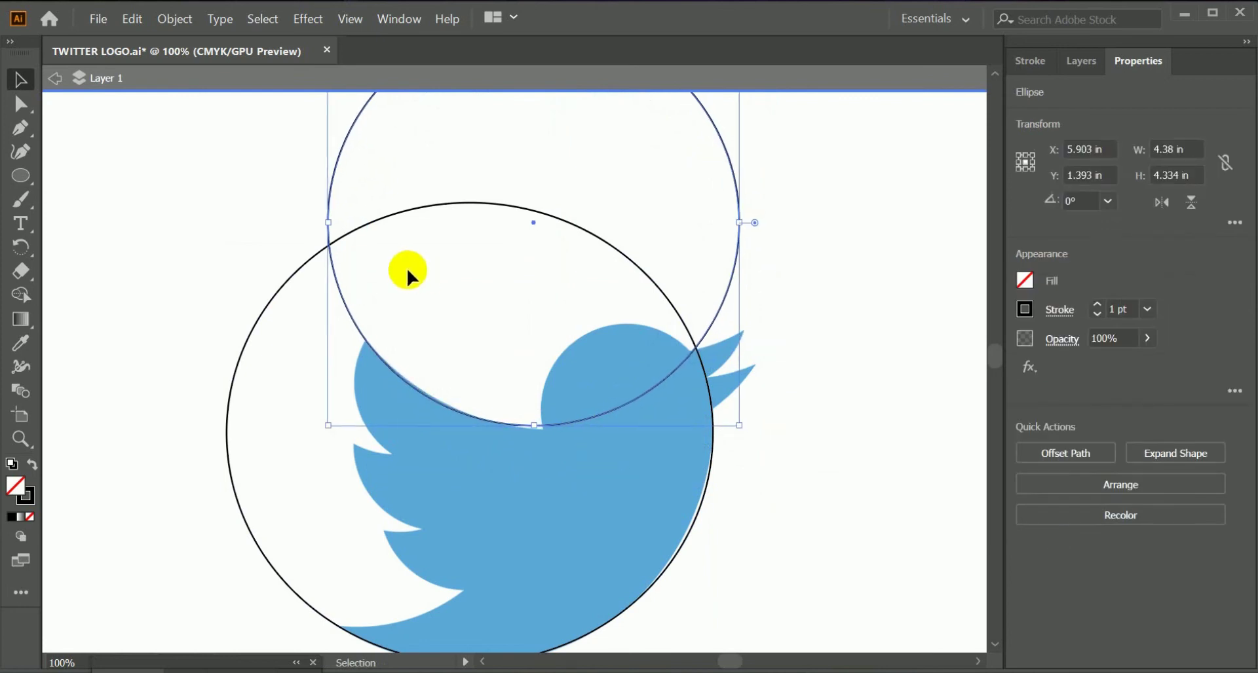
click(761, 262)
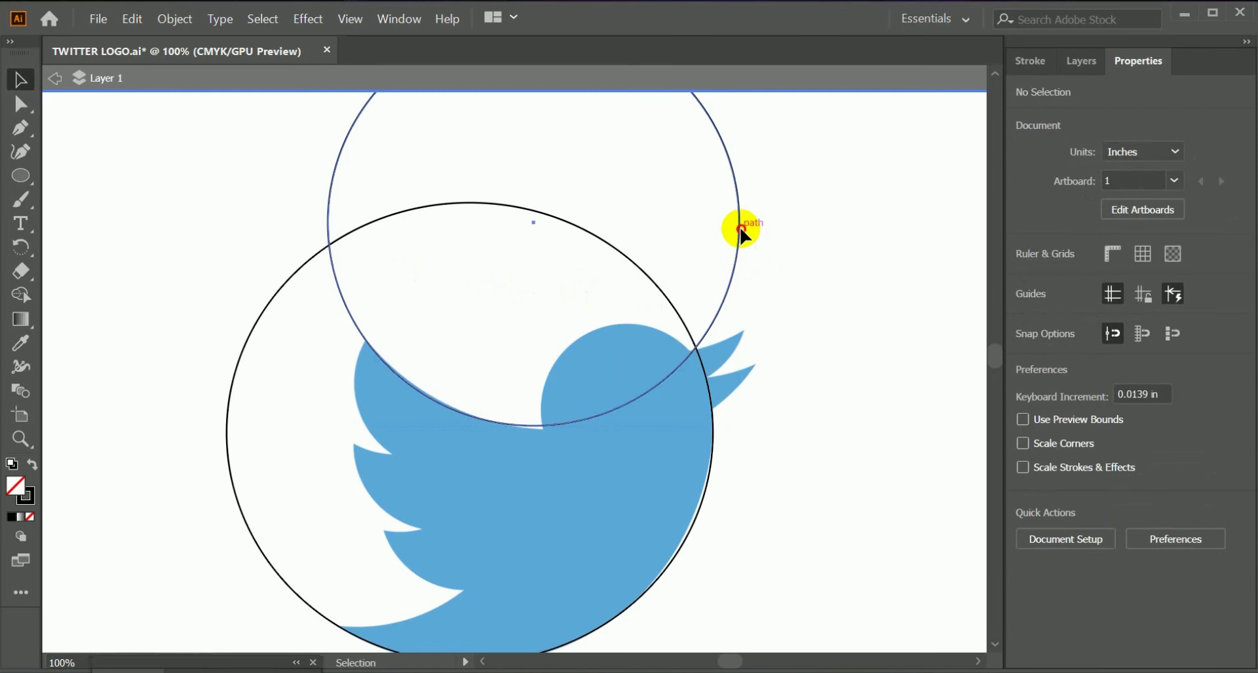
Enlarge the upper ellipse to about 4.42 by 4.37 in, fine-tune its position along the wing's upper edge, and deselect it
click(738, 229)
drag(740, 426, 752, 430)
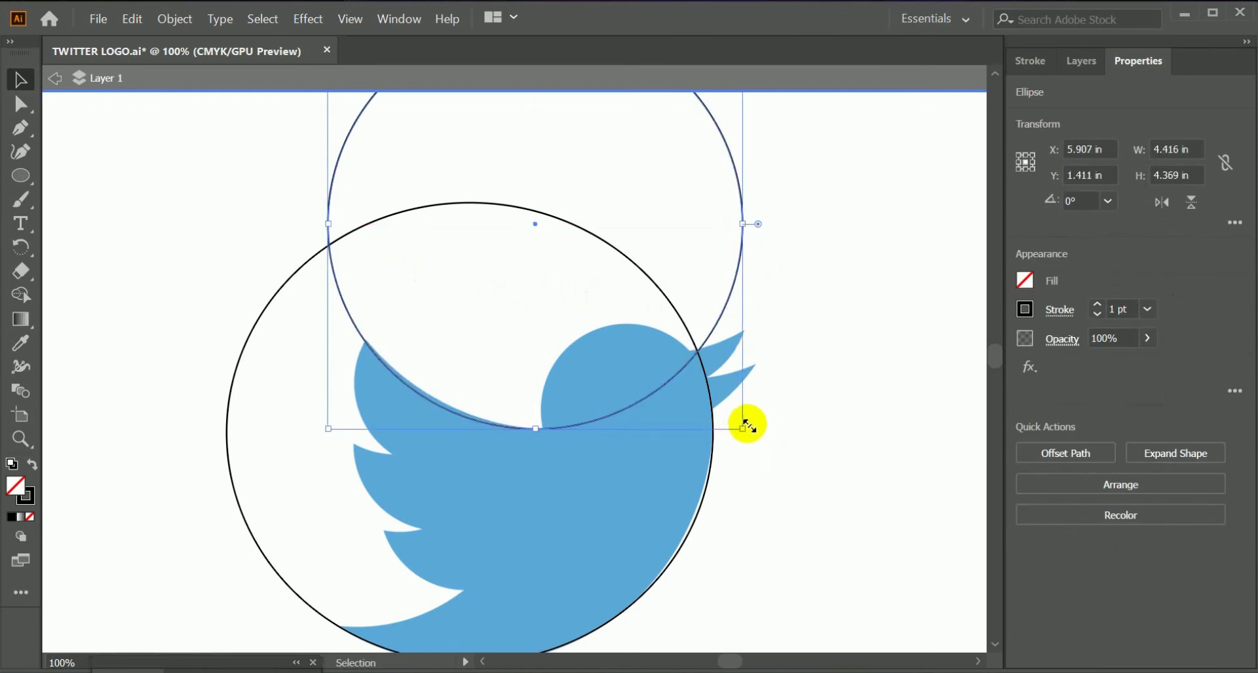
key(Right)
key(Right)
key(Up)
key(Up)
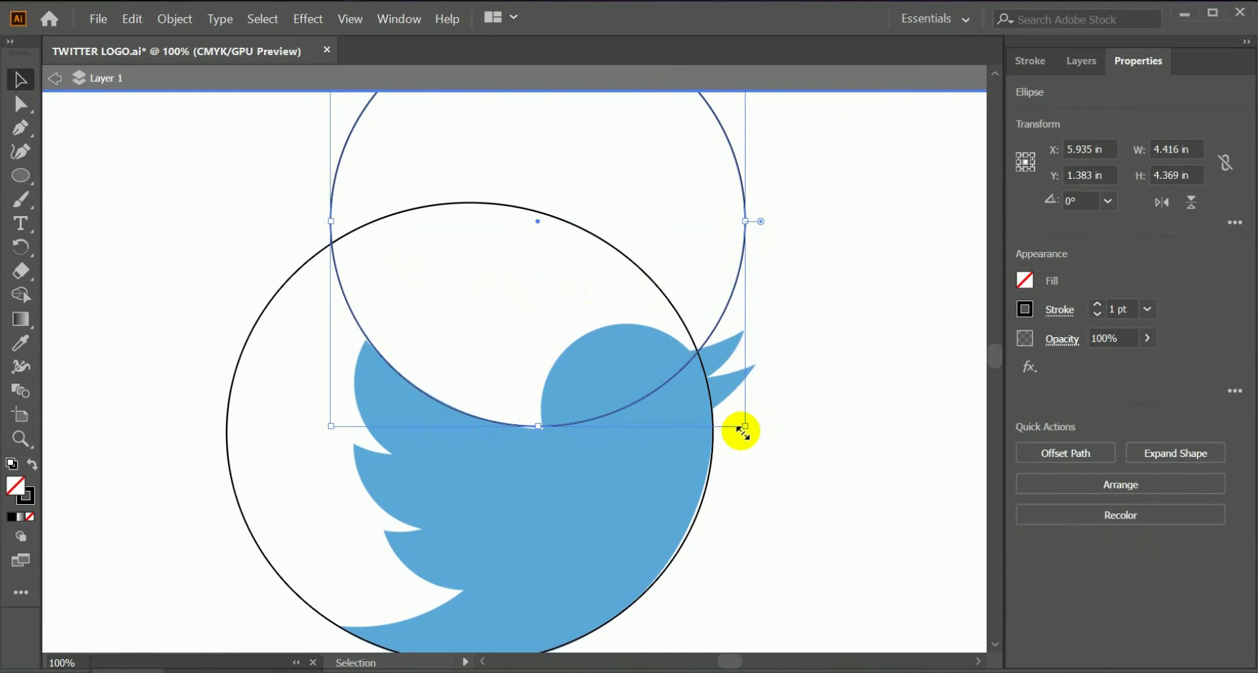
key(Down)
click(837, 543)
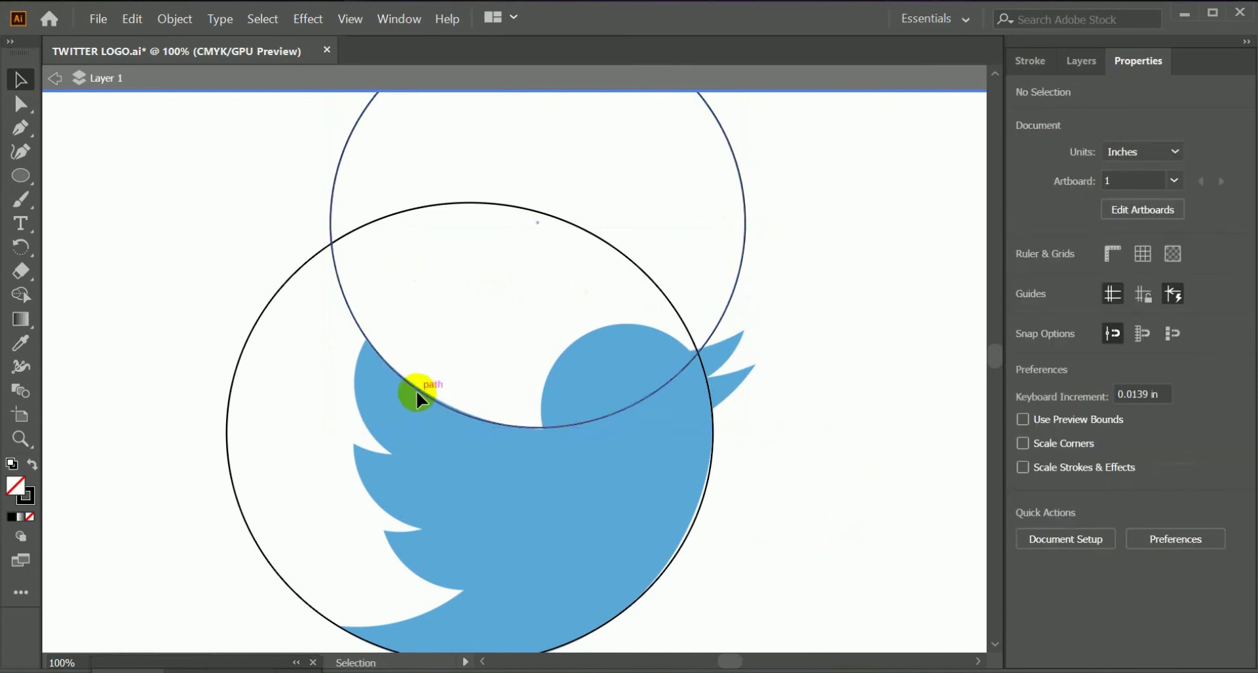
Duplicate the upper ellipse downward, shrink the copy to about 2.42 by 2.40 in, and place it over the top wing feather
drag(816, 528, 778, 482)
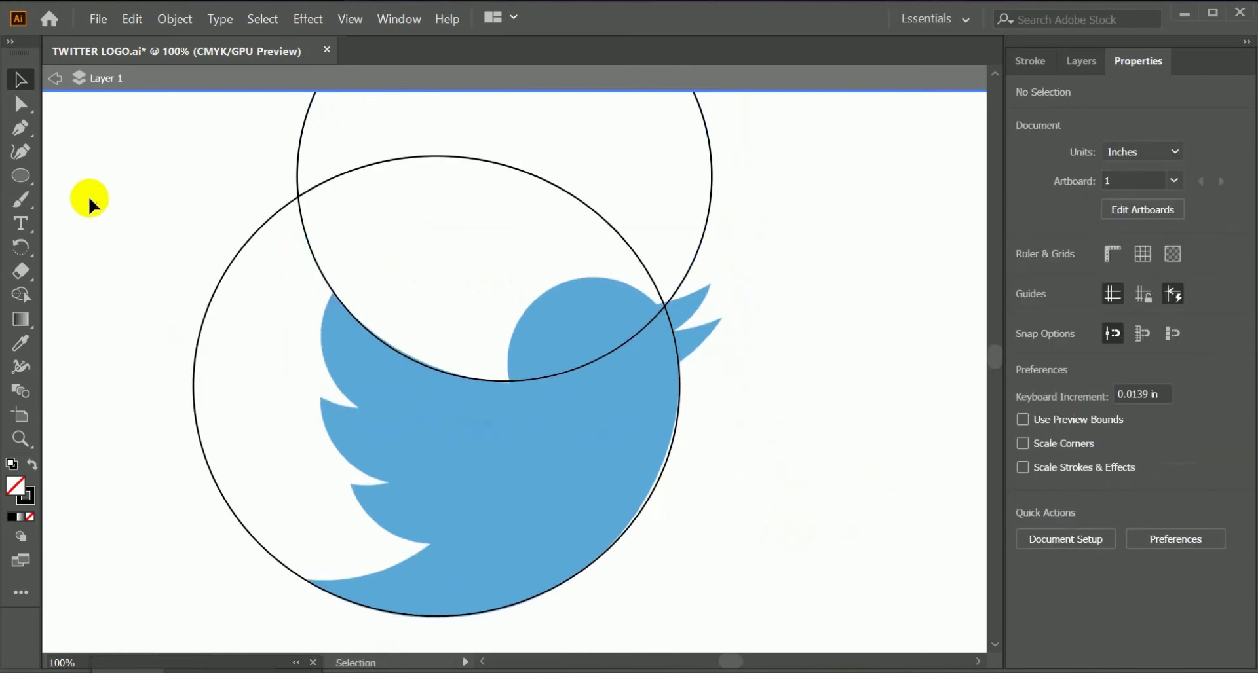
click(20, 175)
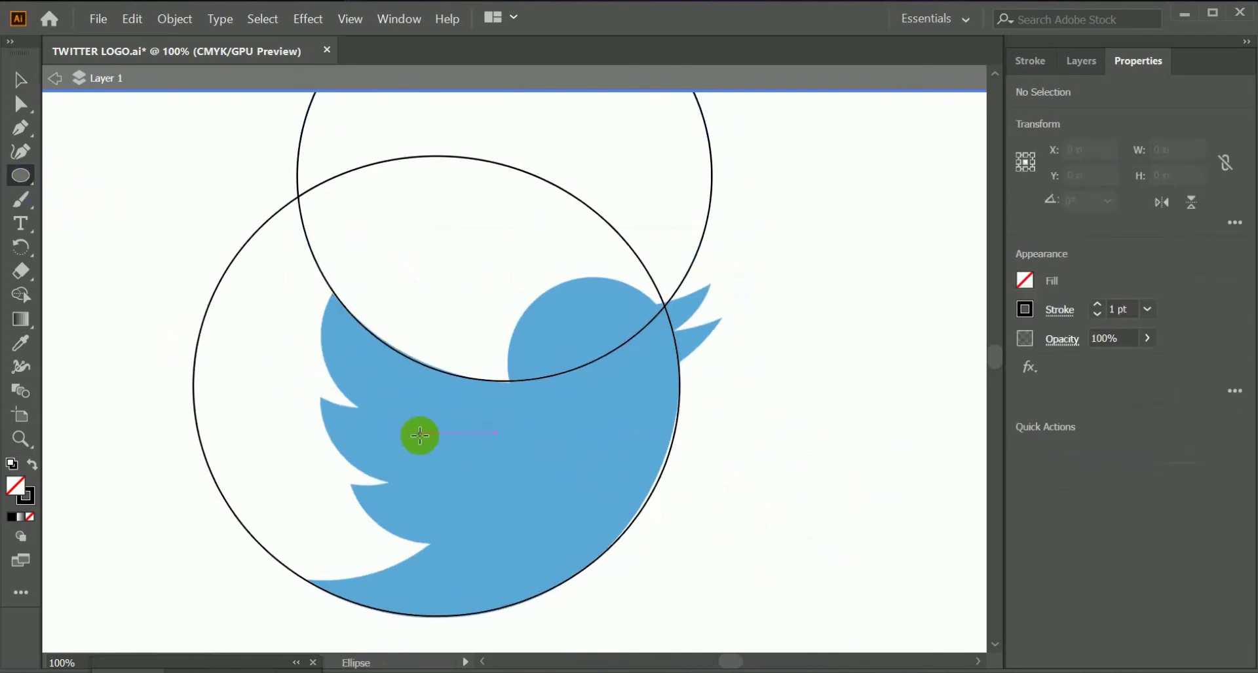
click(20, 81)
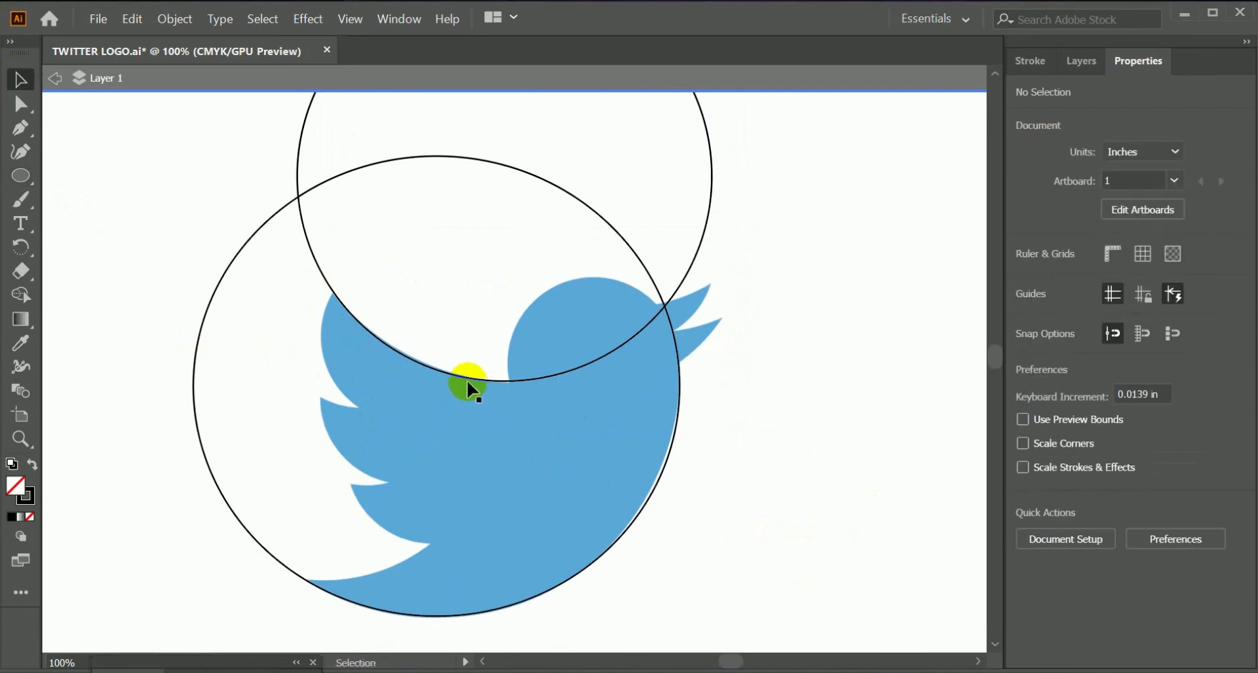
drag(467, 383, 463, 463)
scroll(624, 407, up, 2)
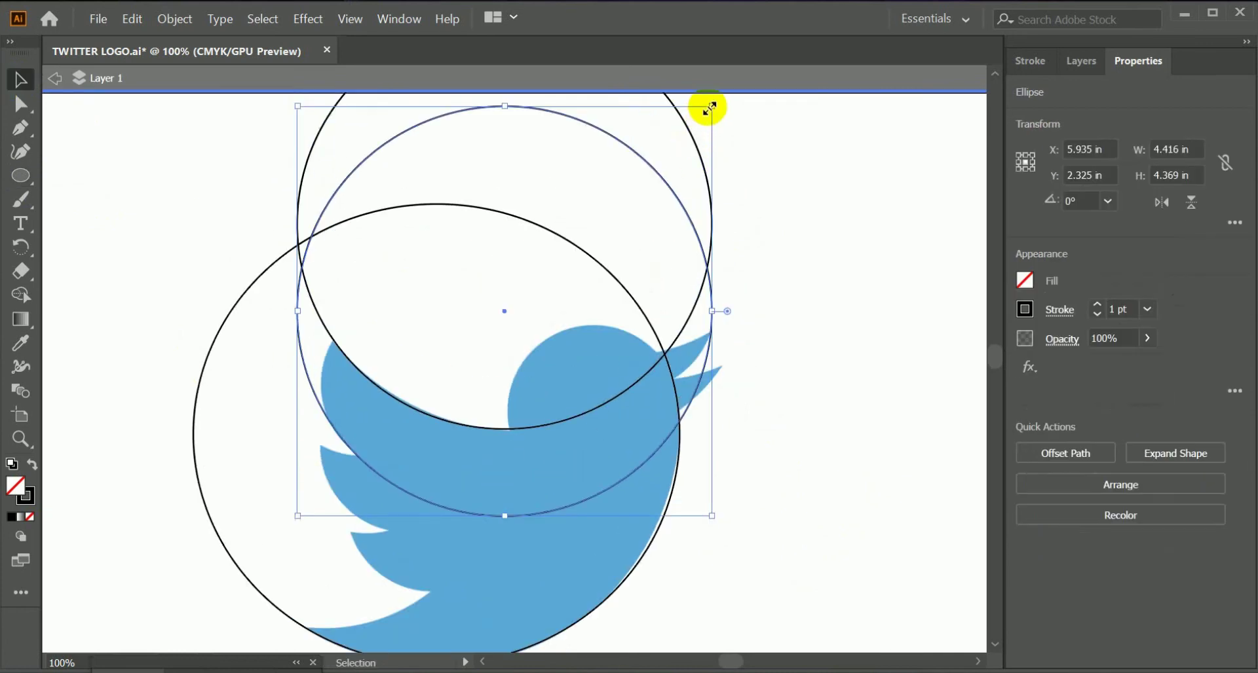
drag(711, 106, 544, 295)
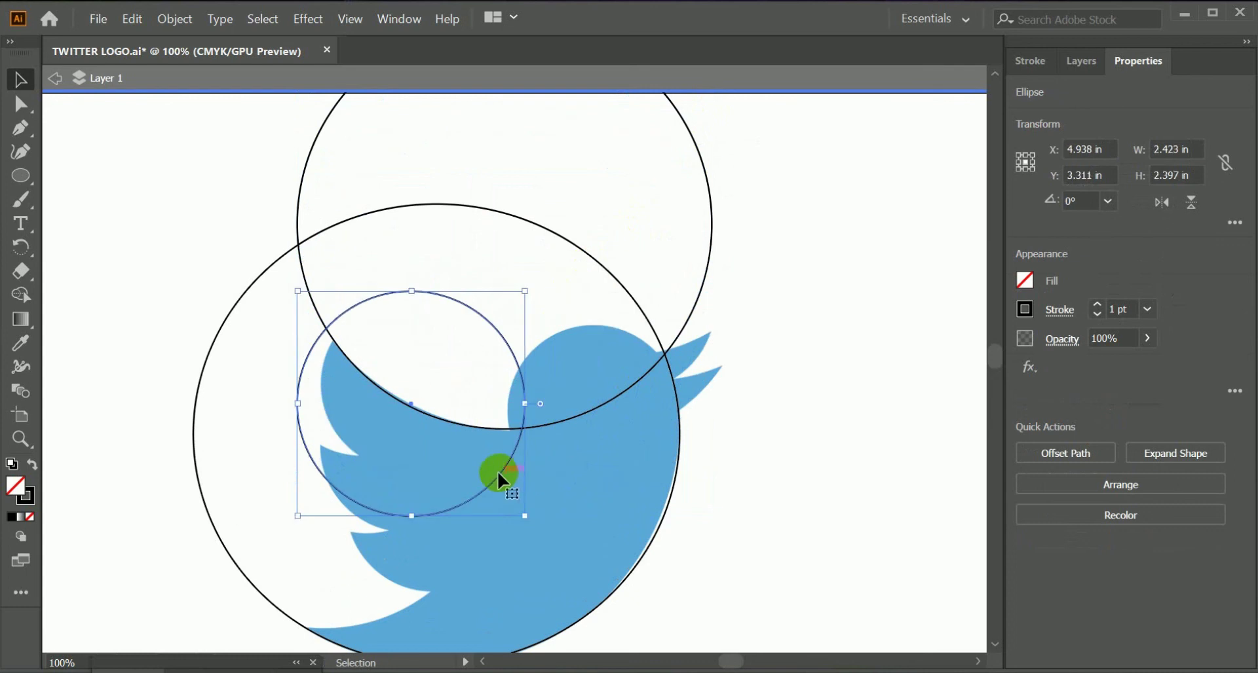
drag(498, 472, 521, 446)
Resize the feather ellipse to about 2.24 by 2.11 in so its outline follows the top feather's outer curve
key(ctrl+equal)
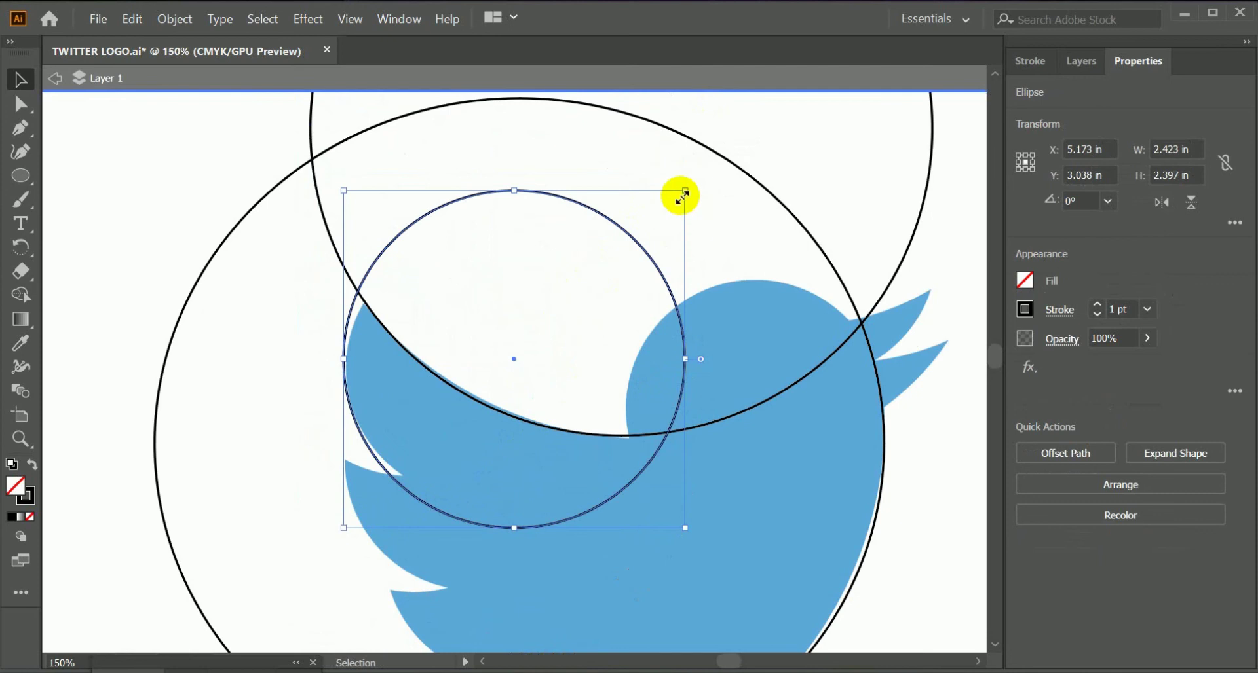
drag(684, 193, 658, 223)
click(652, 336)
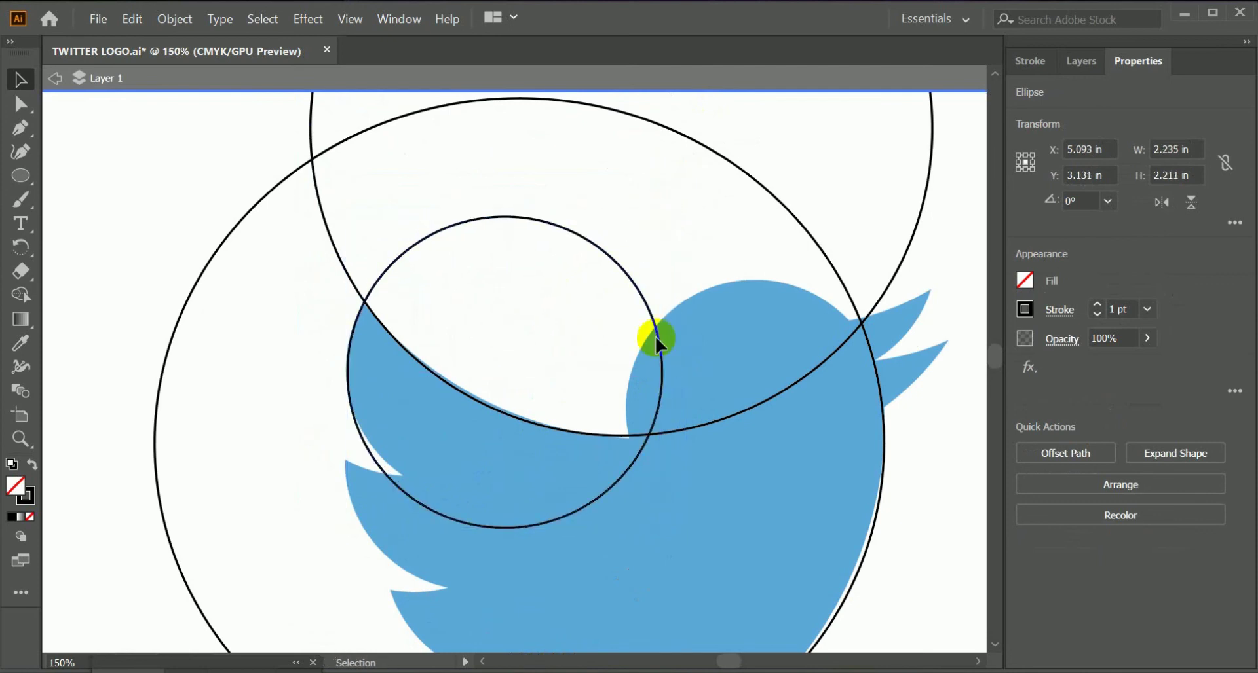
click(533, 522)
drag(505, 528, 505, 514)
drag(557, 567, 564, 488)
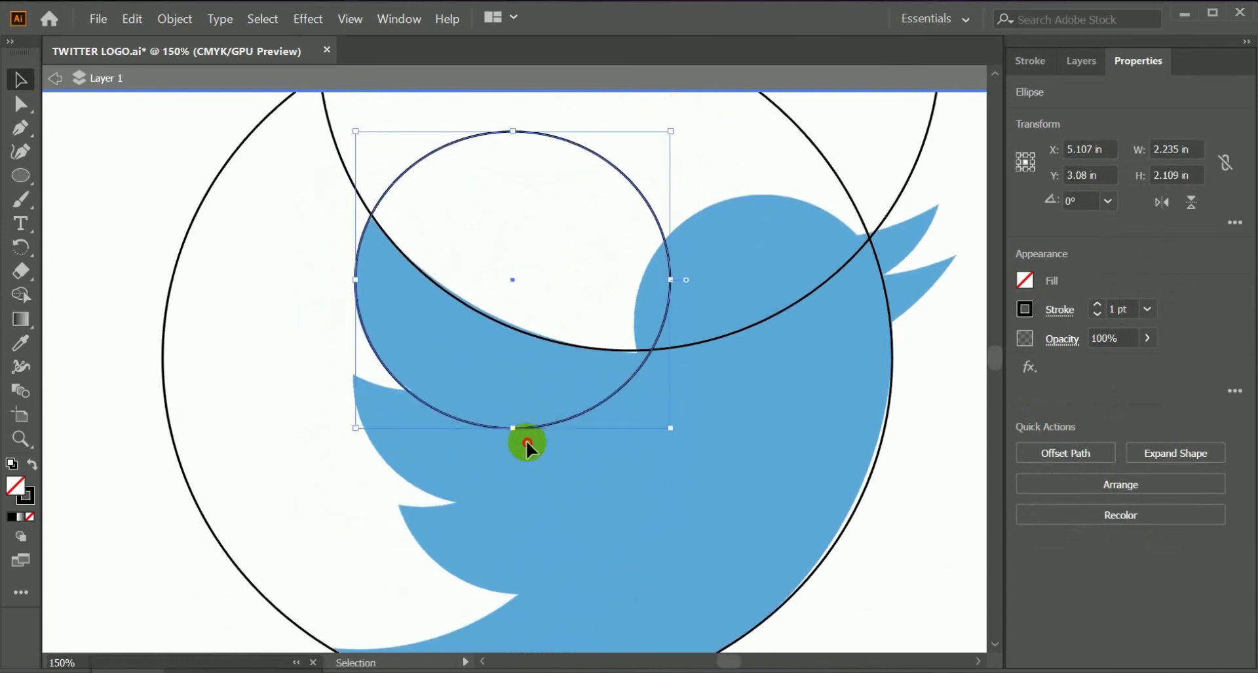
Duplicate the top feather's ellipse down onto the middle feather, nudge the copy right, and deselect it
drag(550, 424, 547, 513)
key(Right)
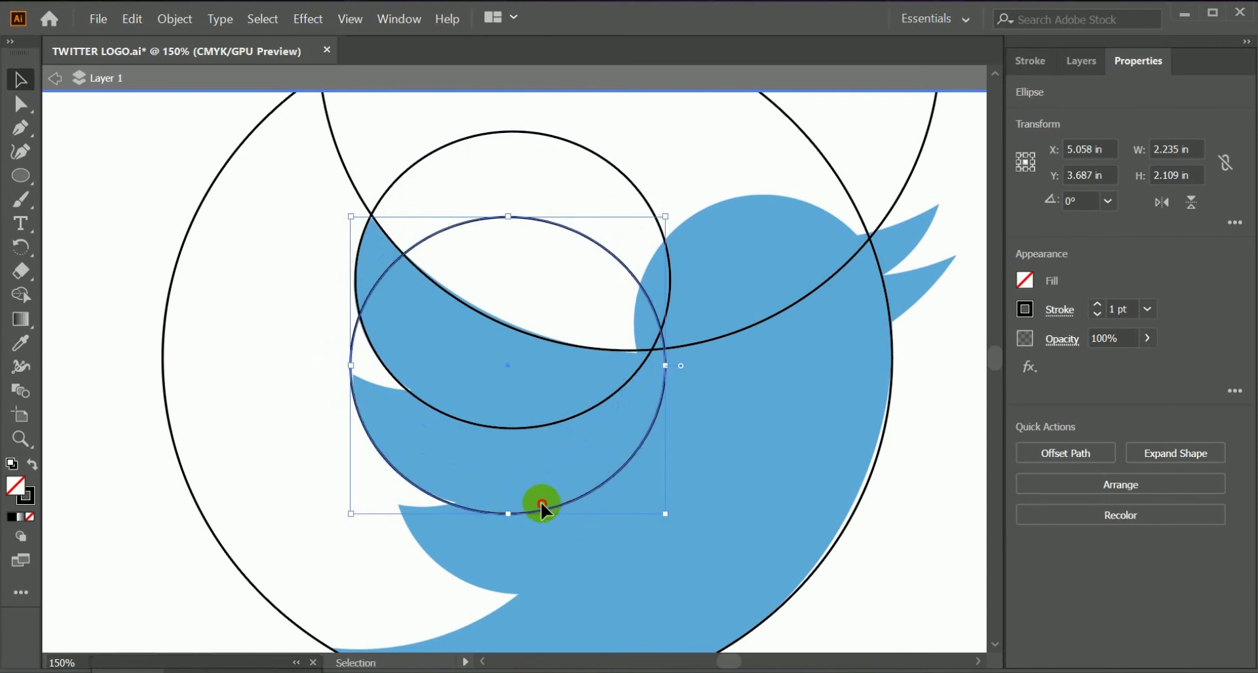
key(Escape)
click(547, 514)
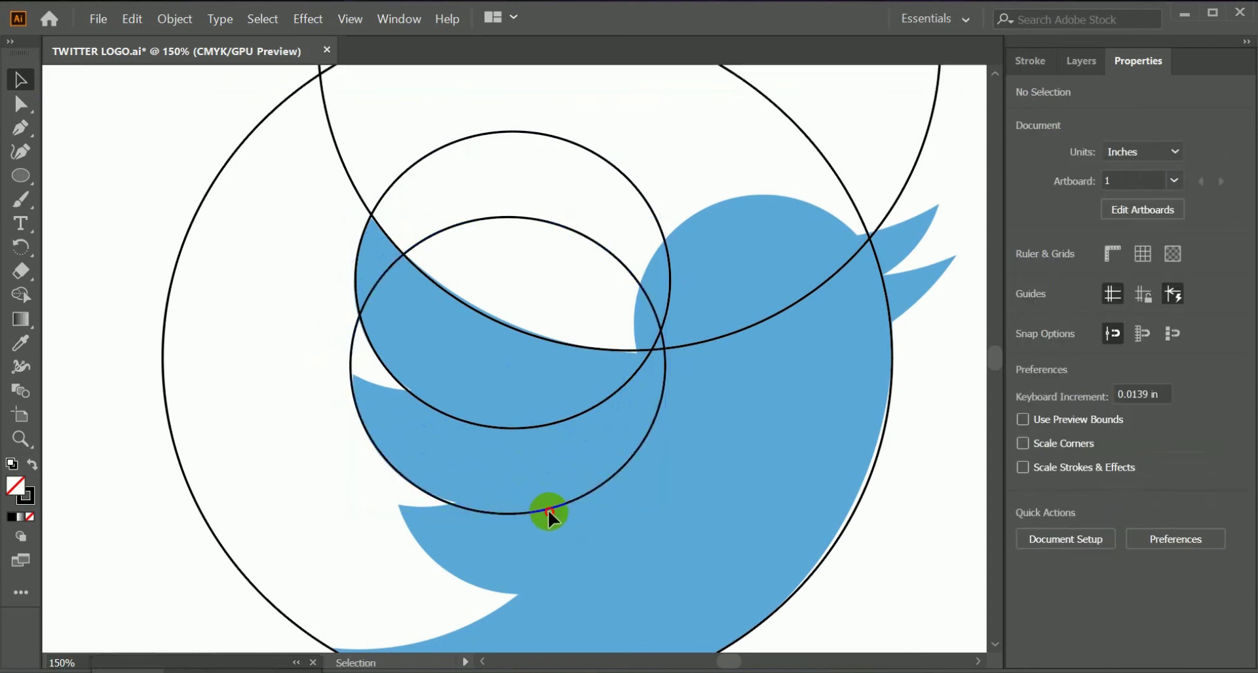
Reduce the middle feather ellipse's height to about 2.05 in and nudge it down and right along the feather's curve
click(547, 510)
drag(511, 513, 509, 507)
key(Down)
key(Down)
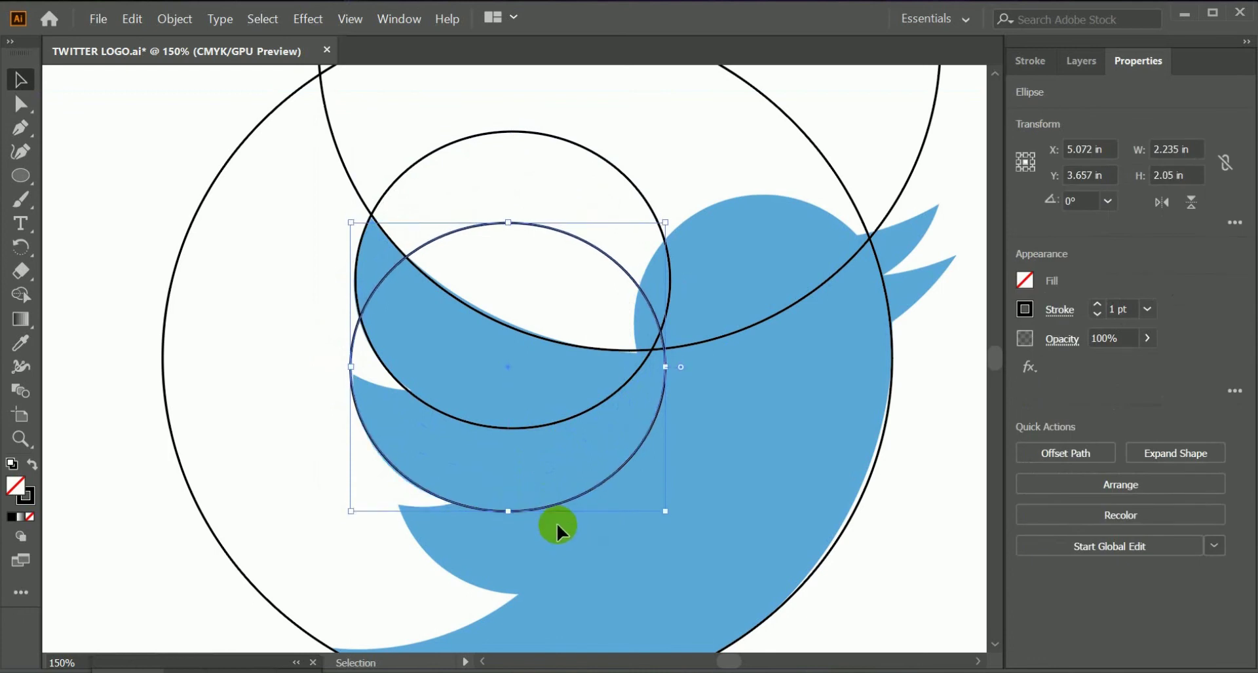
key(Right)
key(Right)
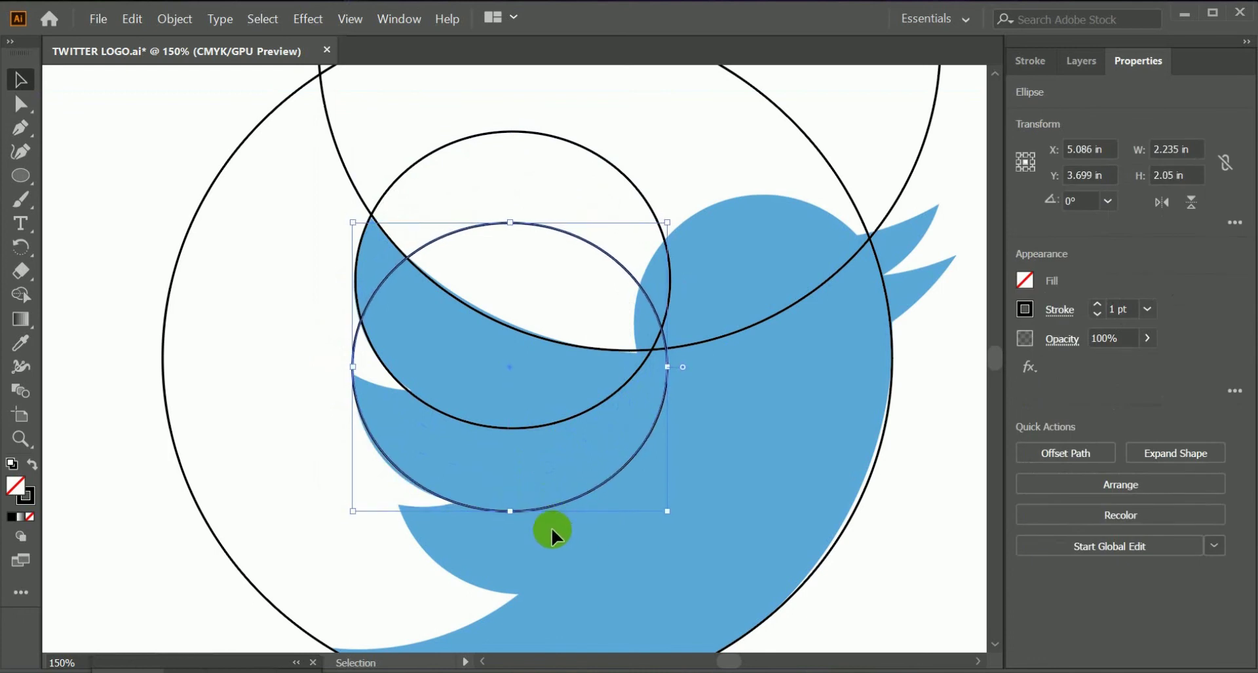
Fine-tune the middle feather ellipse to about 2.23 by 2.05 in, rotate it to 5.57°, and deselect it
drag(508, 516, 509, 519)
key(Up)
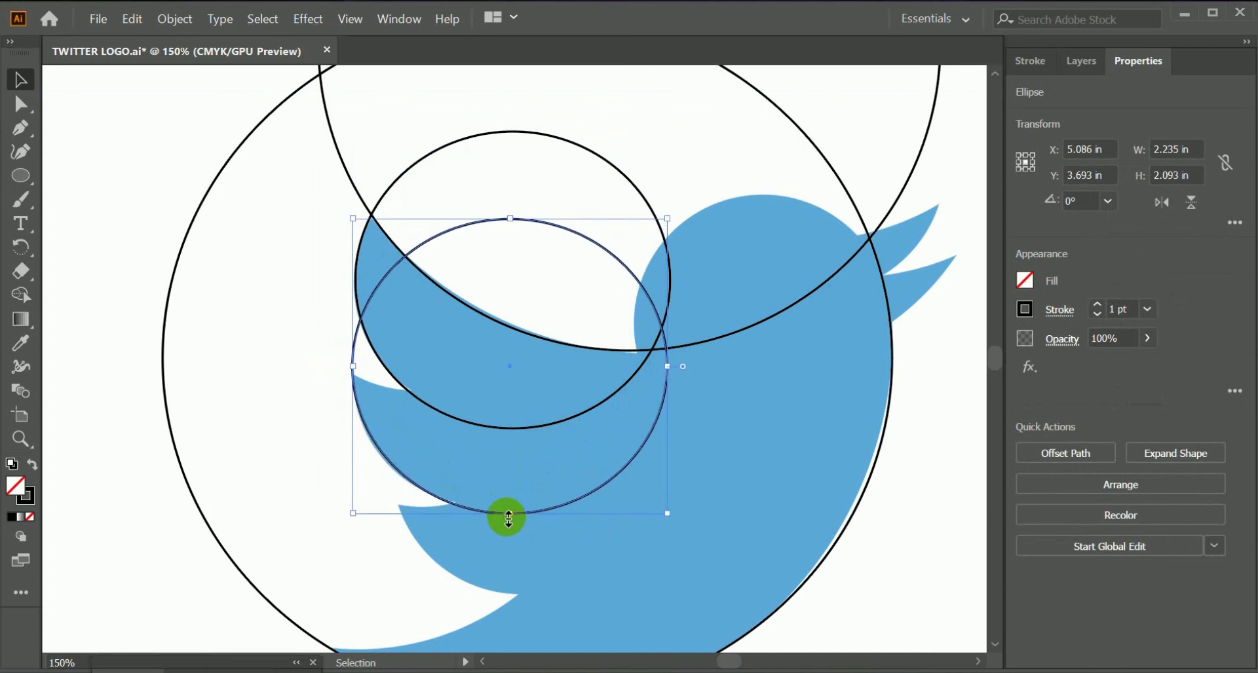
key(Left)
drag(511, 513, 519, 509)
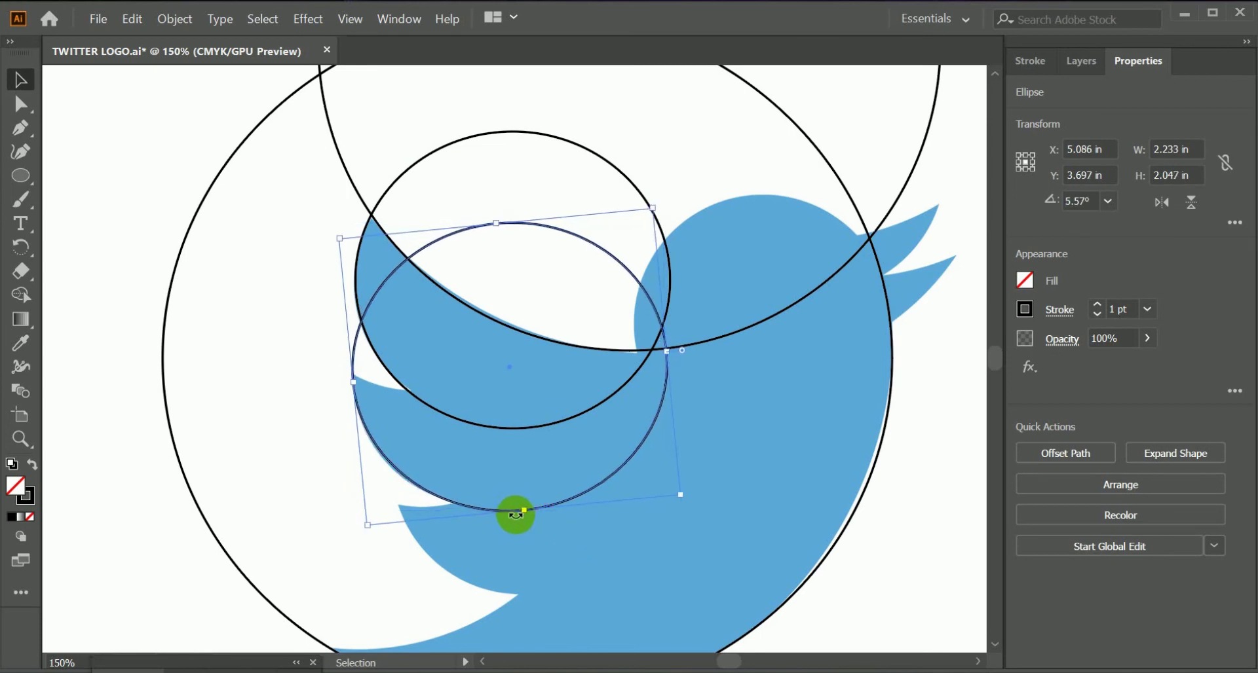
click(573, 528)
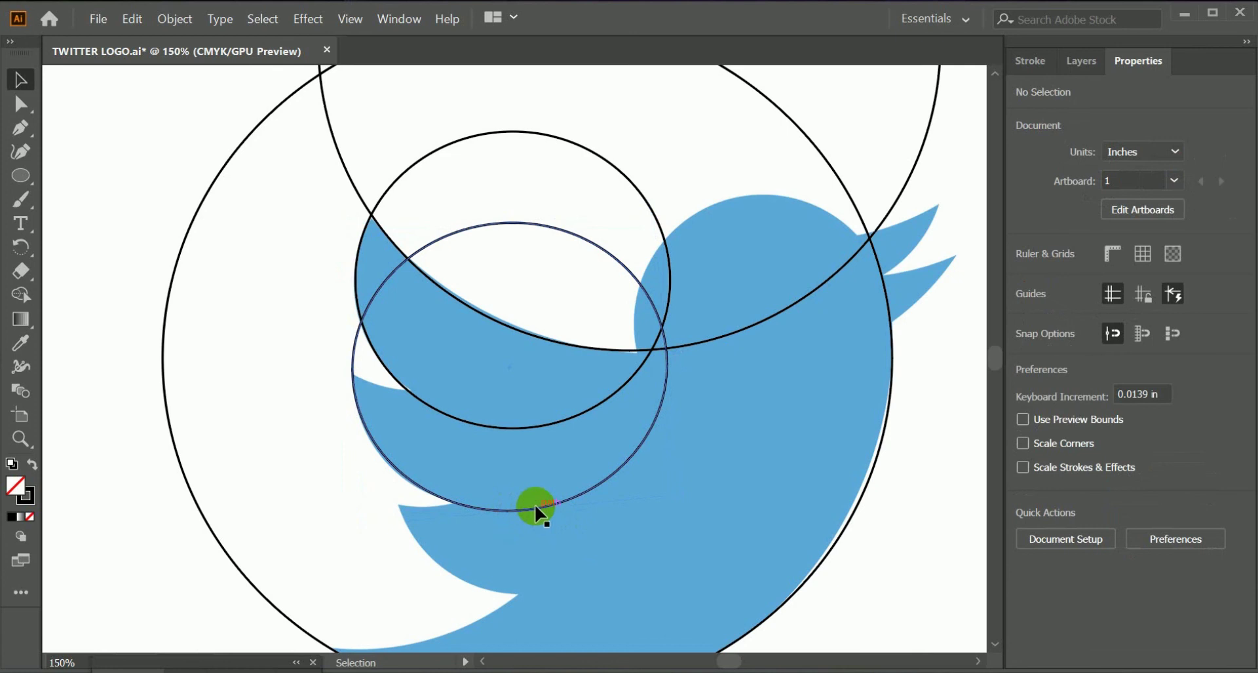
Duplicate the rotated ellipse up and left to trace the notch between the top and middle feathers, and deselect it
drag(536, 513, 465, 397)
scroll(576, 522, down, 3)
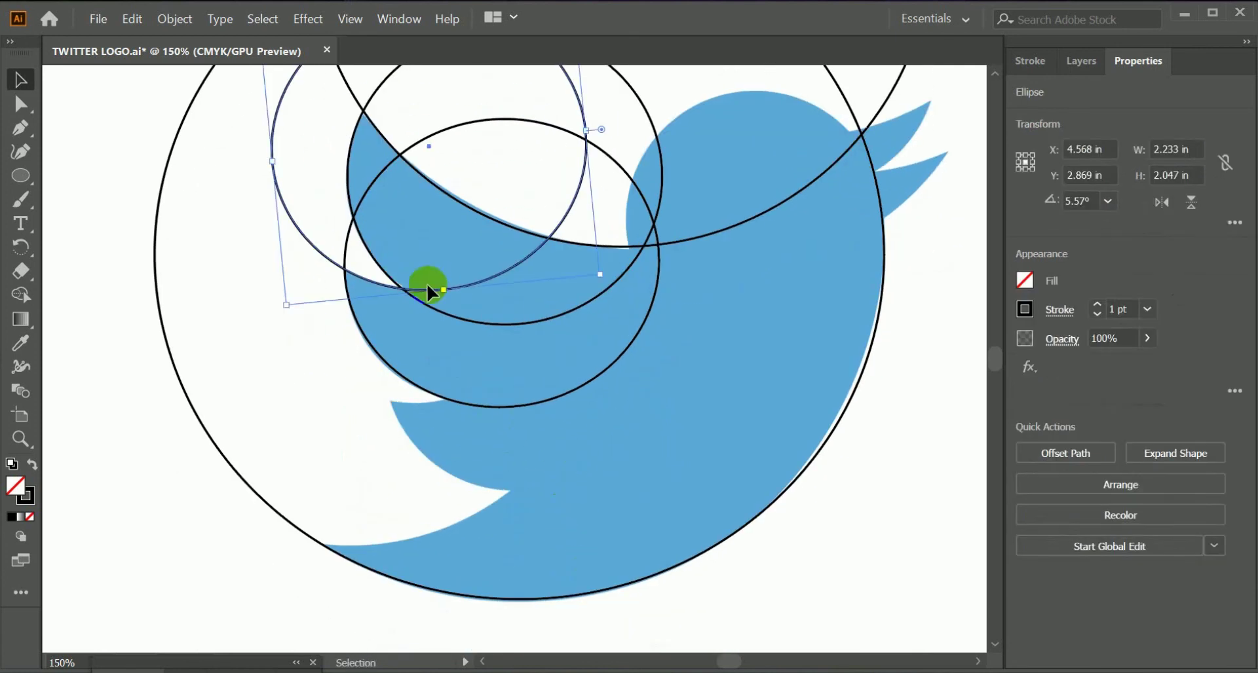
click(299, 327)
Delete the misplaced ellipse copies and duplicate the middle feather's ellipse down and slightly right onto the lowest feather
drag(297, 275, 452, 446)
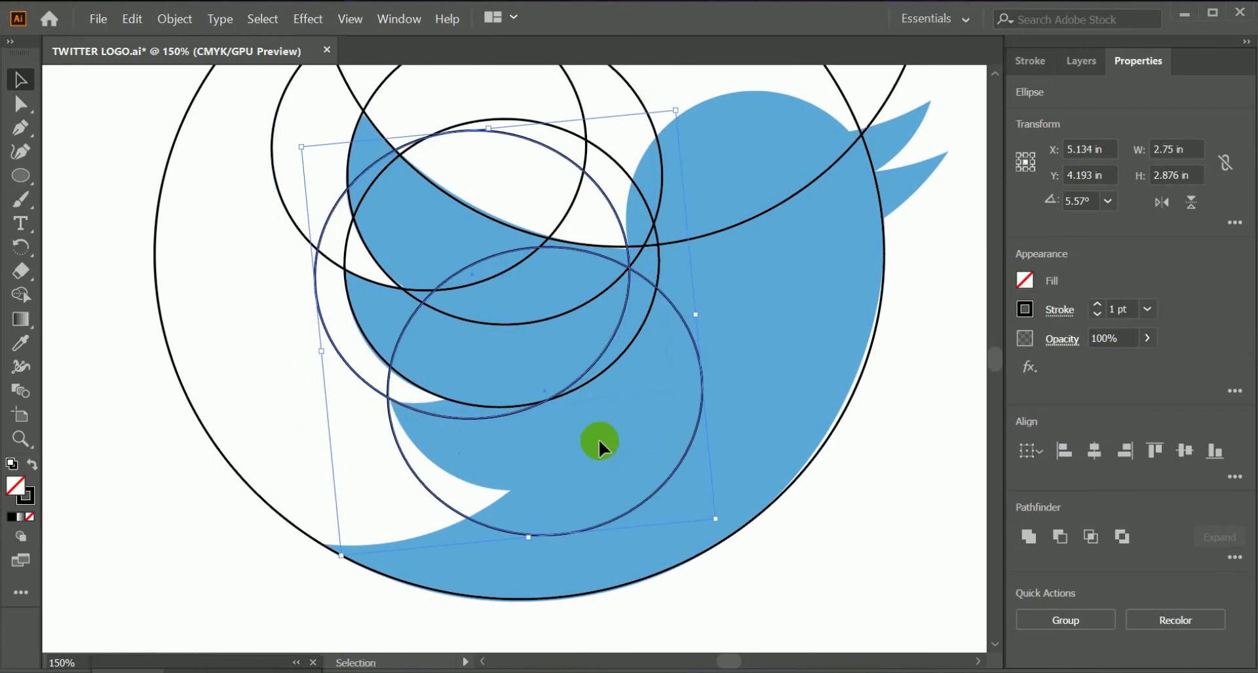
key(Delete)
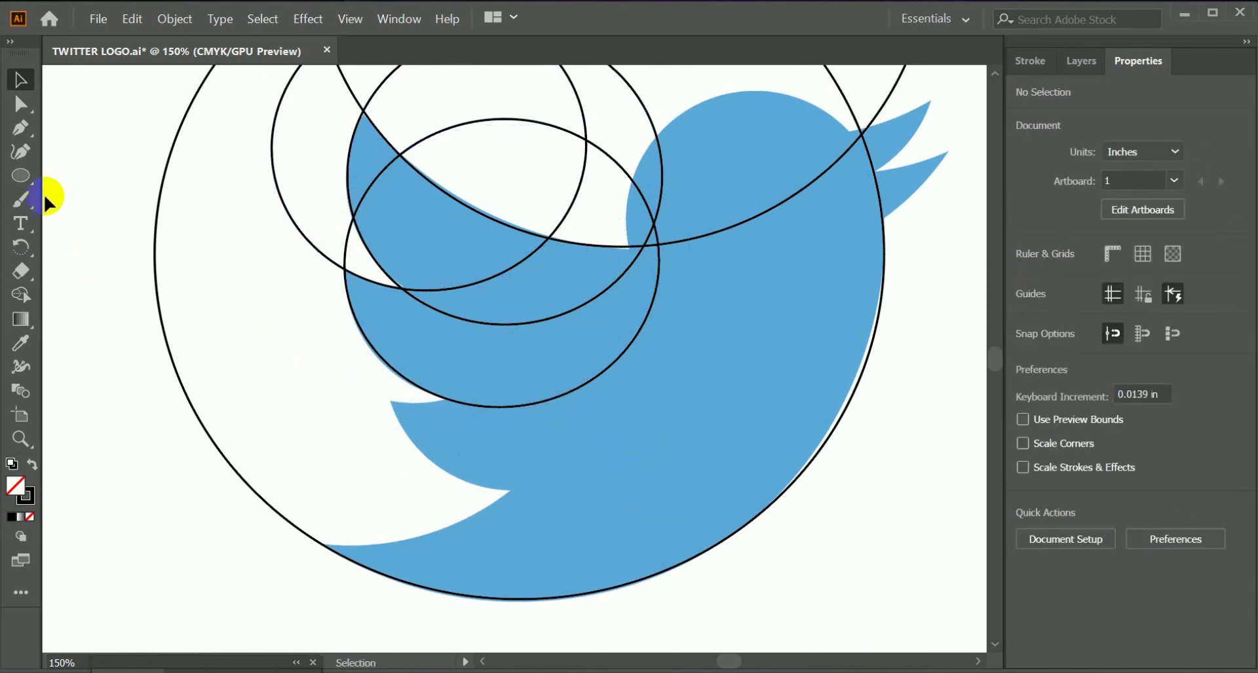
click(525, 406)
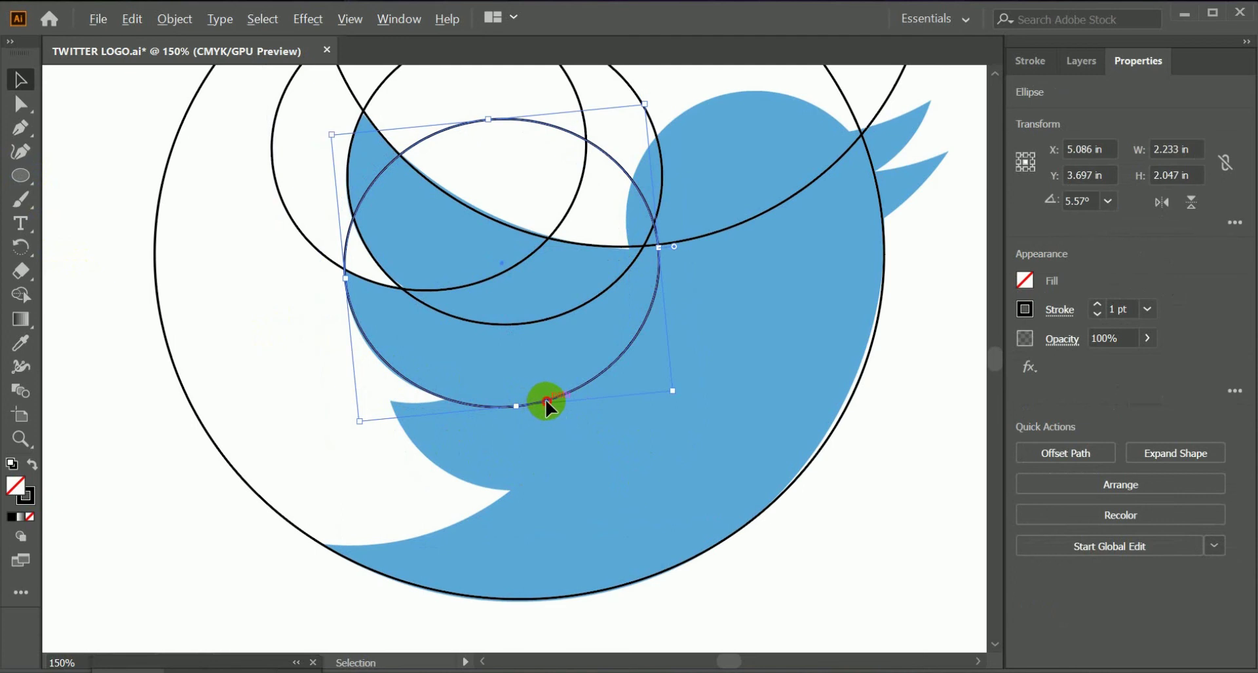
drag(546, 402, 563, 508)
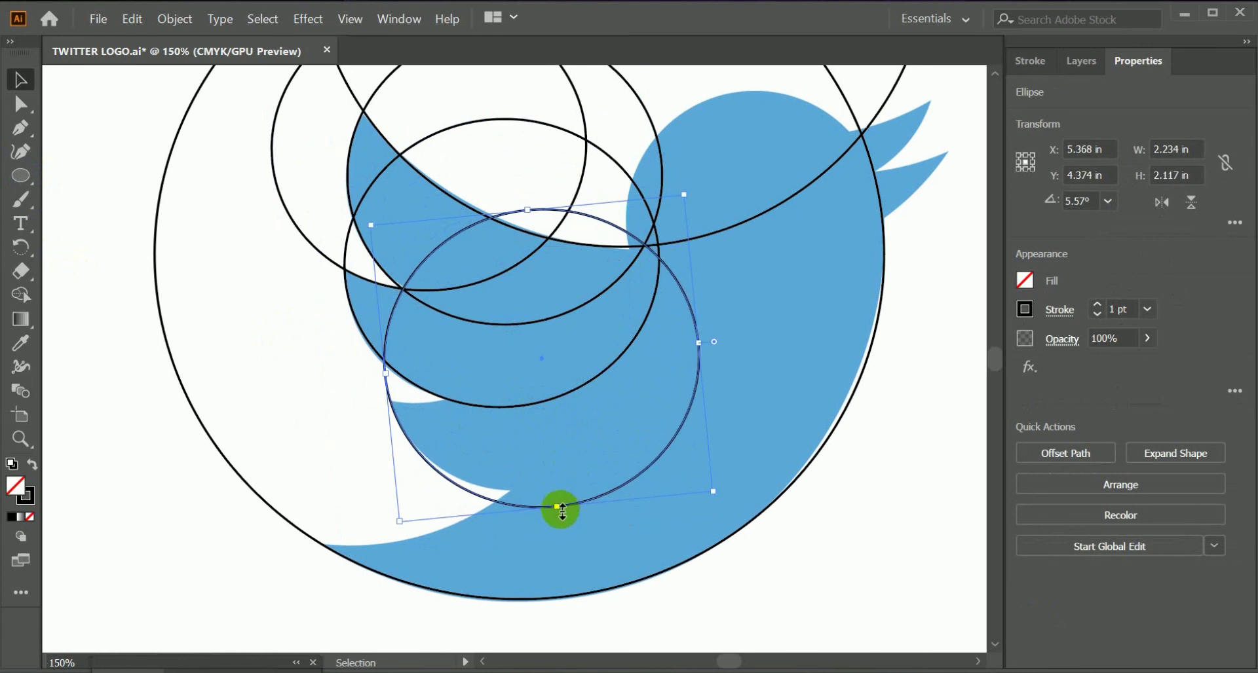
click(561, 524)
click(562, 508)
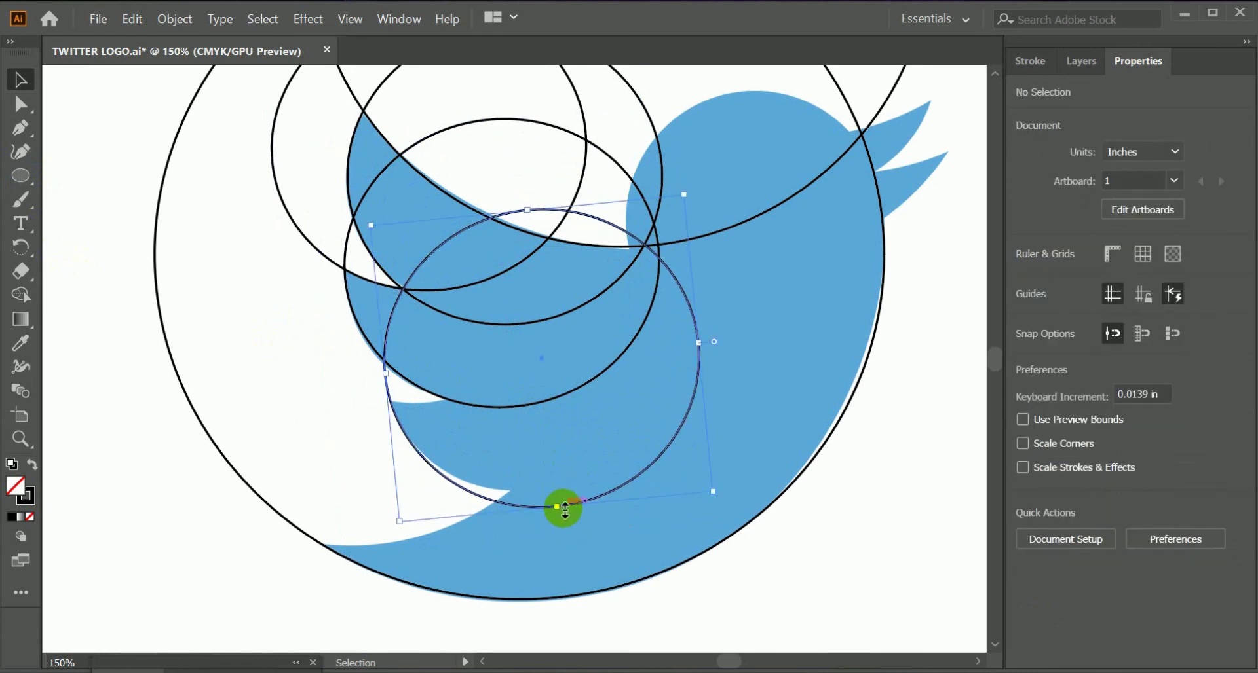
Reduce the lowest feather ellipse's height to about 2 in and nudge it along the feather's curve
drag(565, 509, 553, 496)
key(Left)
key(Left)
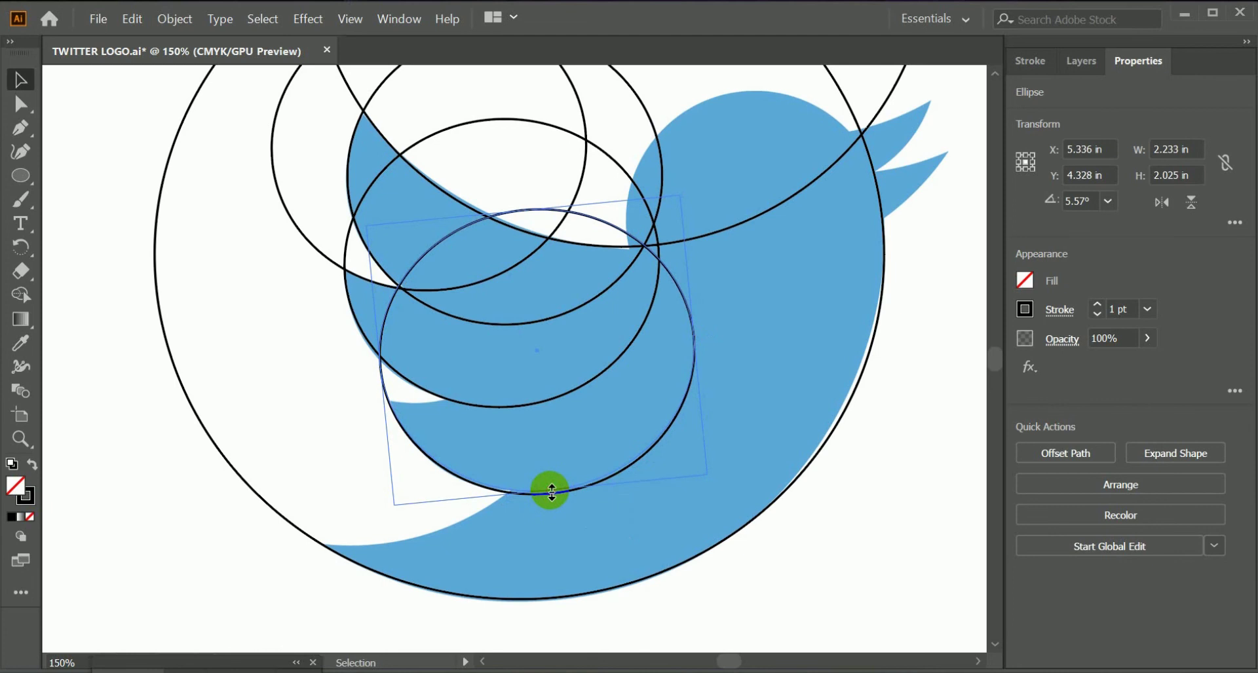
key(Down)
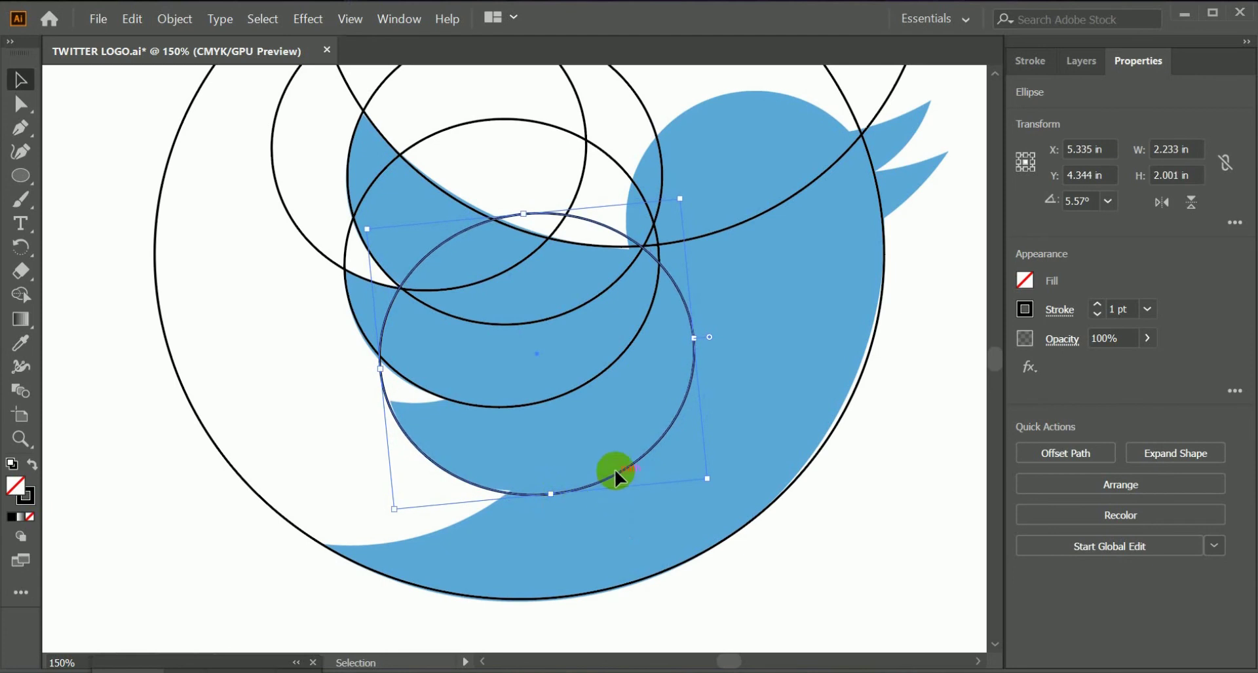
key(Right)
key(Right)
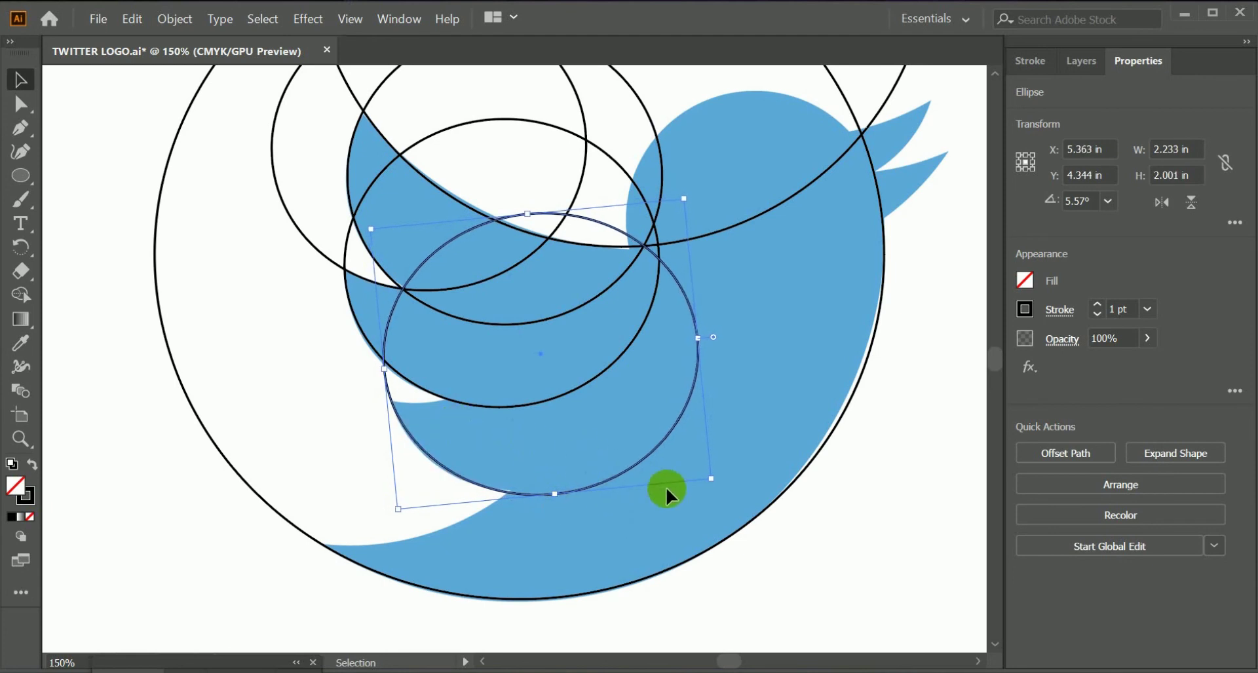
Scale the lowest feather ellipse to about 2.22 by 1.99 in, nudge it onto the feather's edge, and deselect it
drag(711, 480, 710, 484)
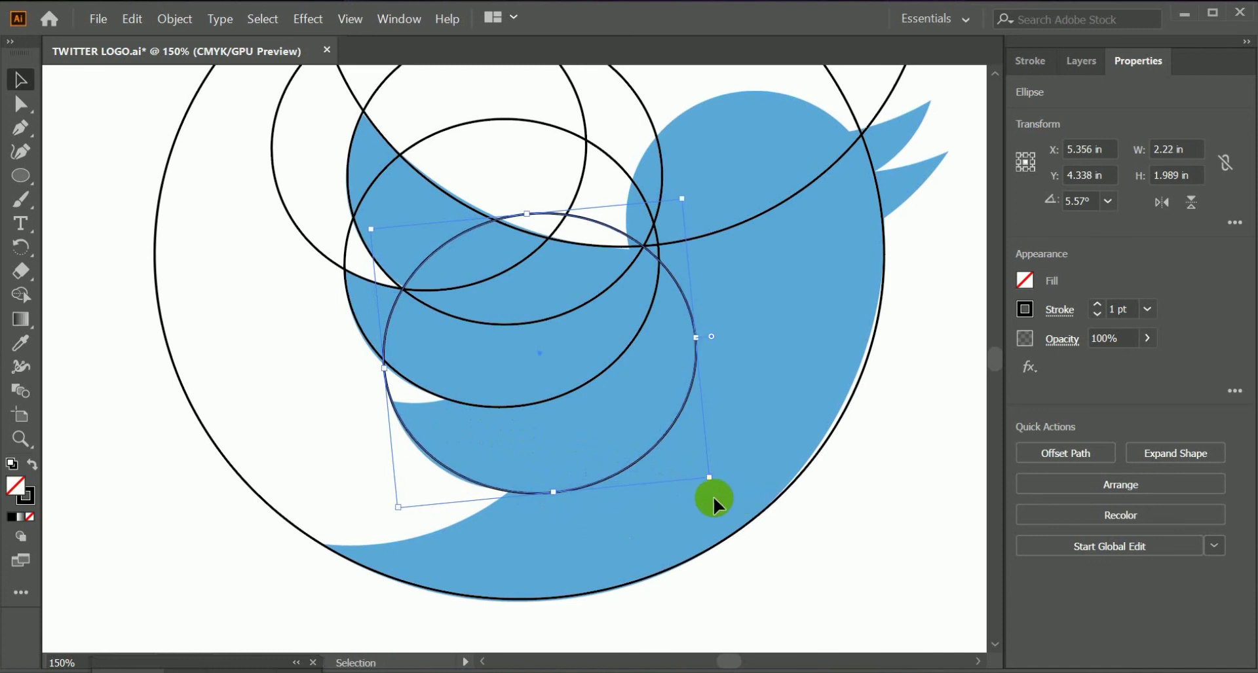
key(Down)
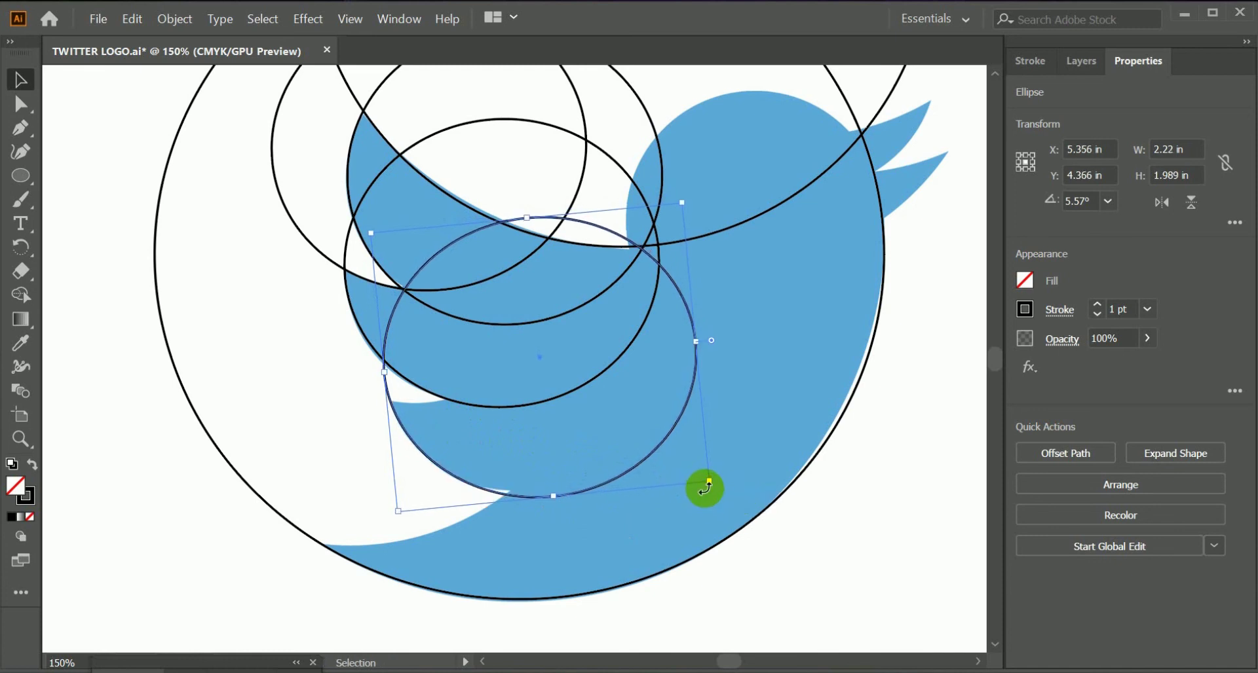
key(Down)
key(Up)
key(Up)
key(Left)
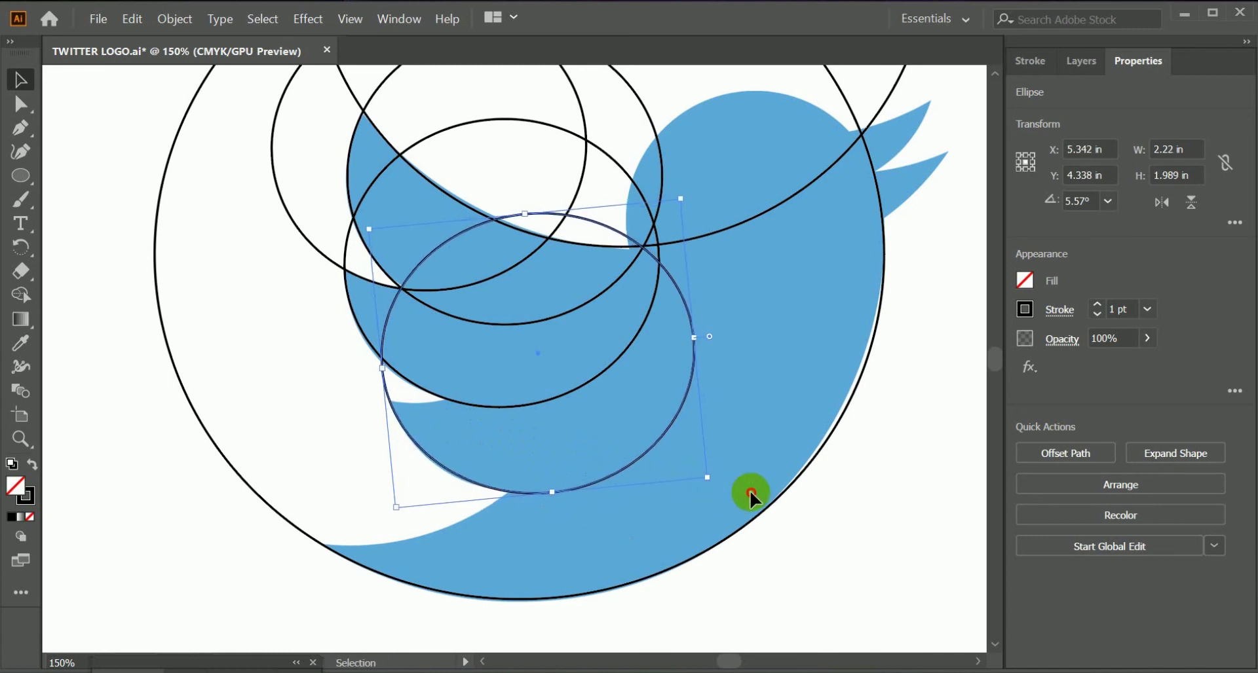
click(752, 492)
Duplicate the lowest feather's ellipse up and left to trace the notch between the middle and lowest feathers, and deselect it
click(579, 492)
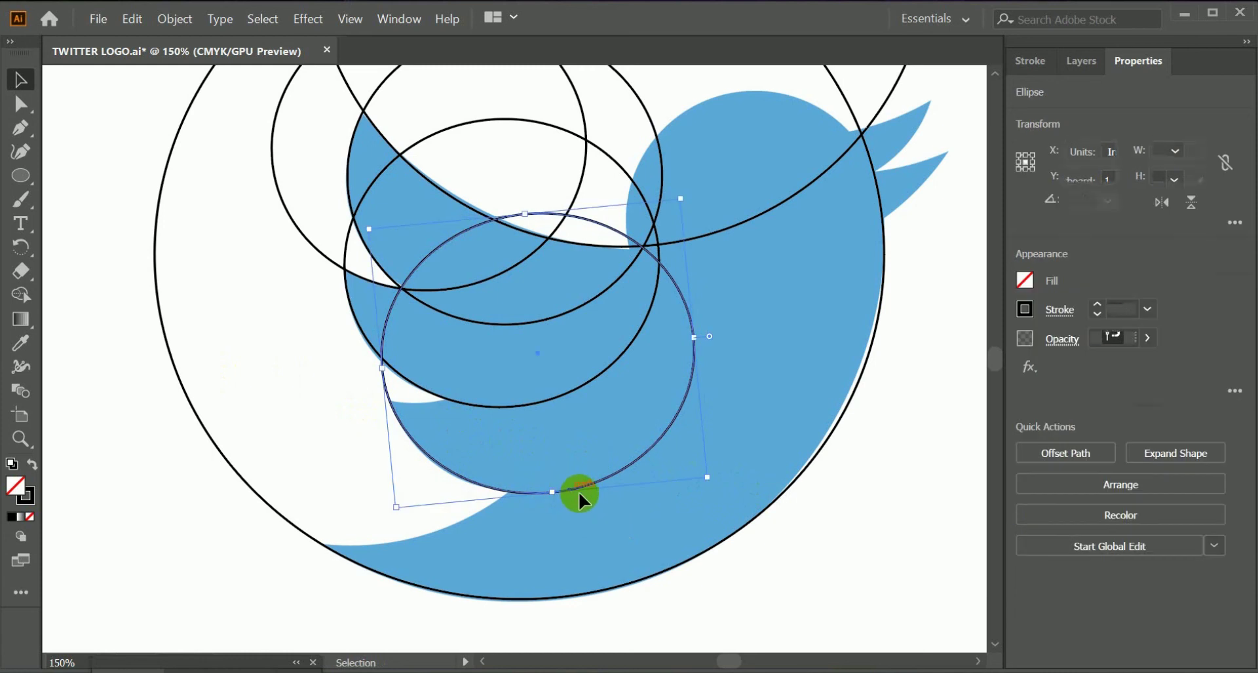
drag(579, 492, 460, 395)
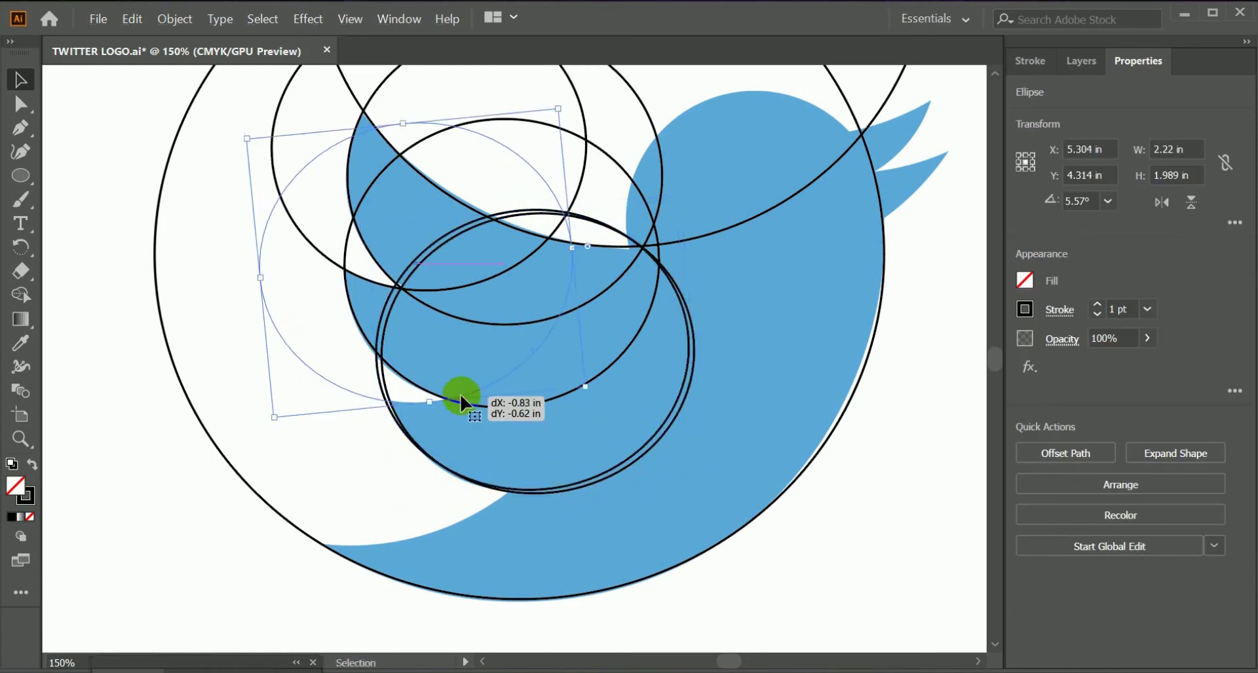
key(space)
drag(756, 404, 595, 495)
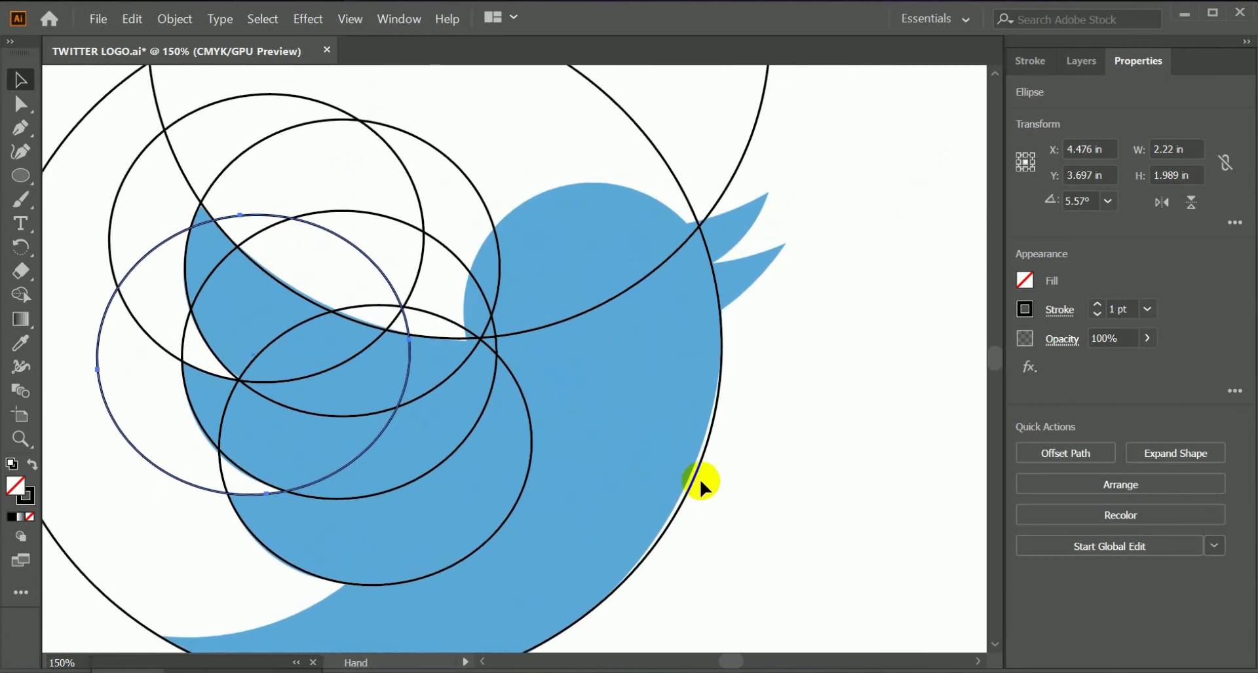
click(679, 409)
Inspect how the traced ellipses line up with the whole bird, from the wing feathers to the tail and head
key(space)
drag(771, 310, 857, 350)
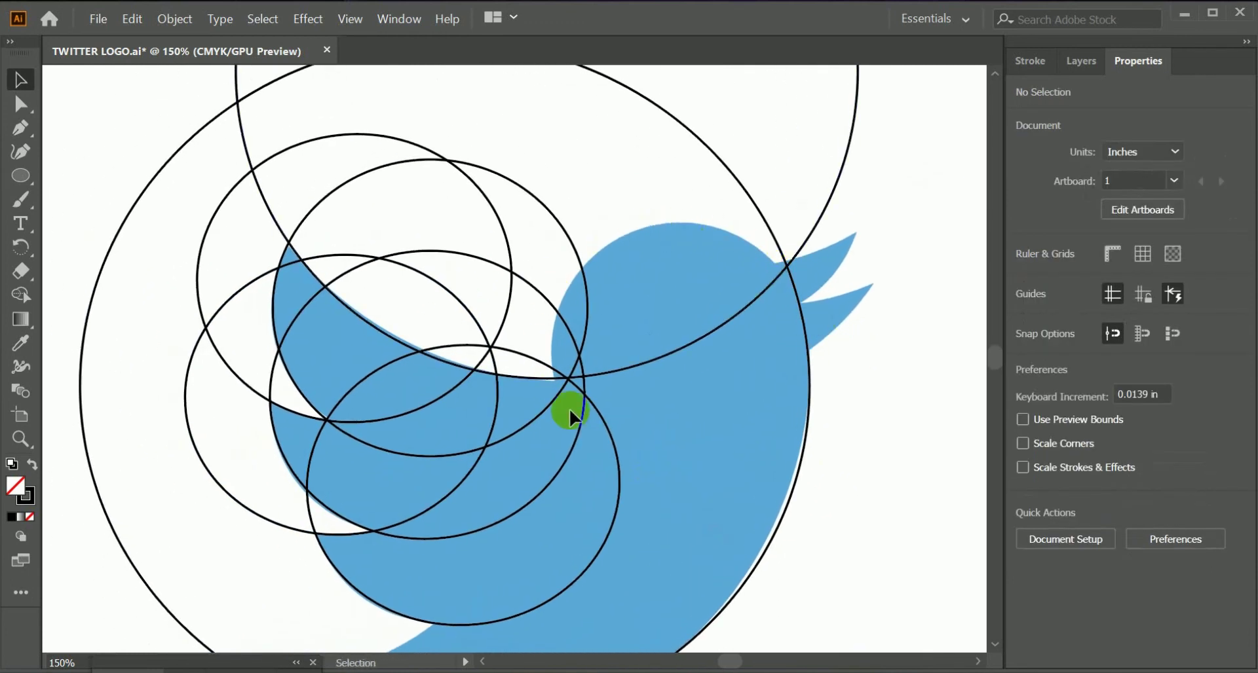
key(space)
drag(704, 519, 721, 476)
key(ctrl+minus)
key(ctrl+minus)
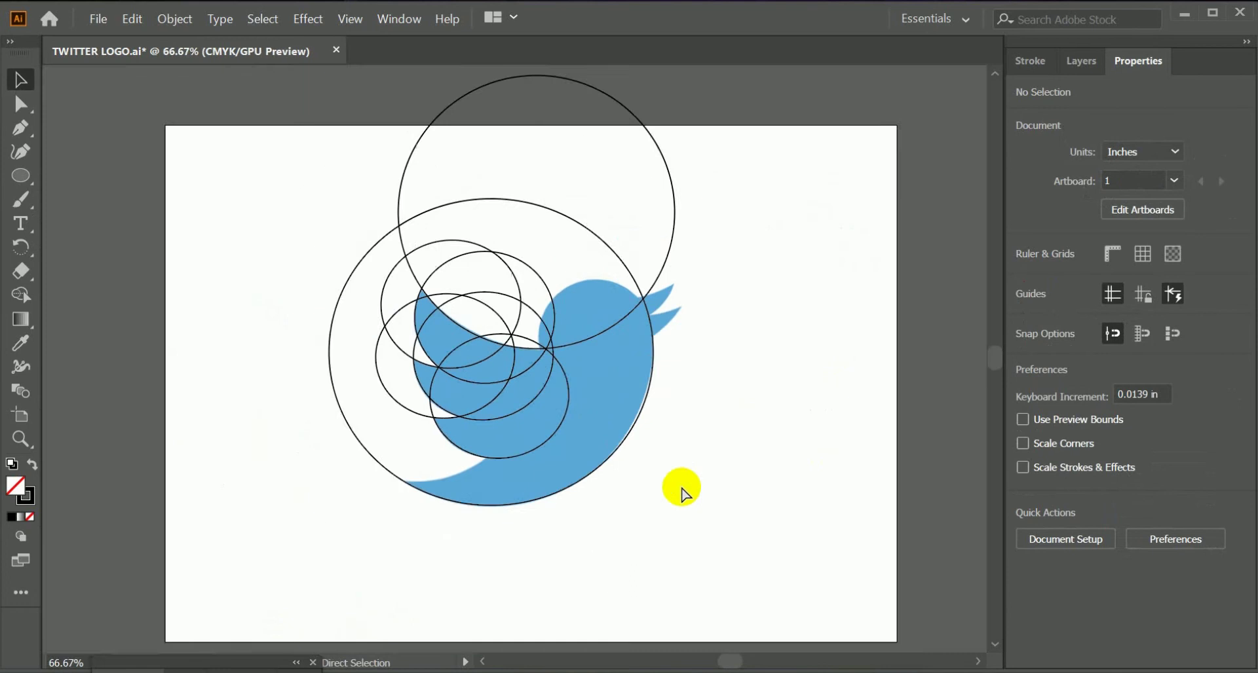
key(ctrl+plus)
key(ctrl+plus)
key(space)
drag(781, 504, 798, 534)
key(ctrl+minus)
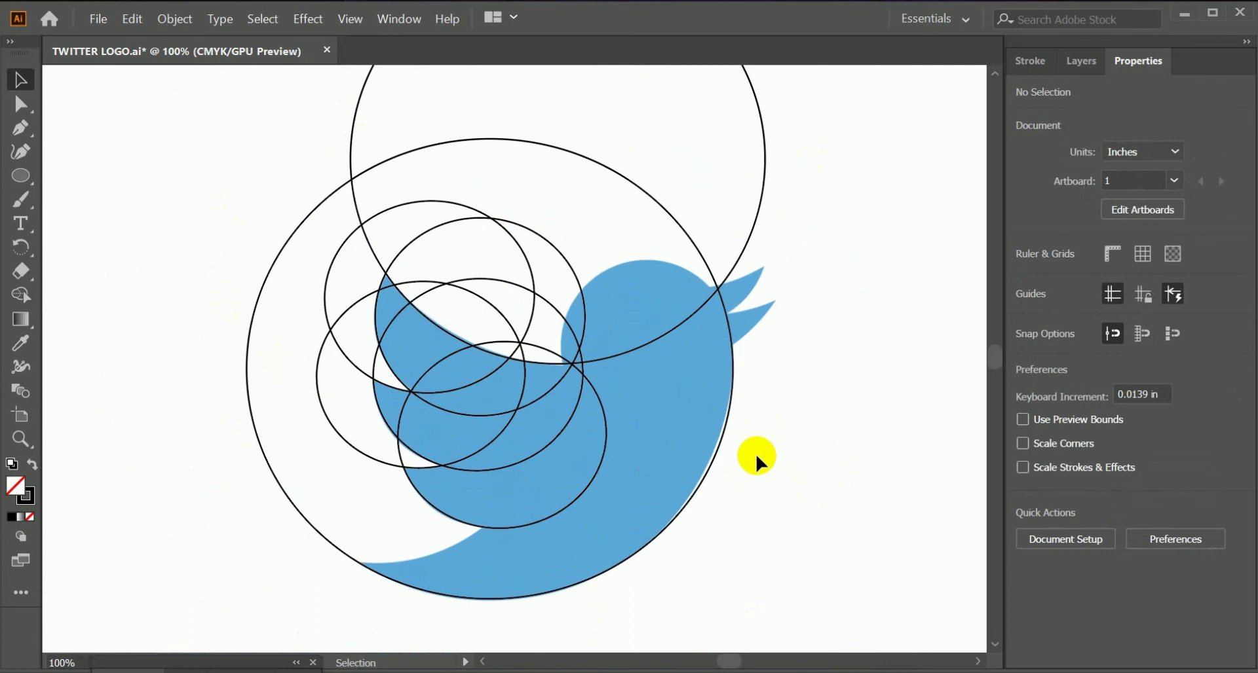
Draw an unfilled circle about 1.55 in in diameter beside the beak and move it onto the bird's head
key(ctrl+plus)
drag(904, 449, 624, 488)
key(ctrl+plus)
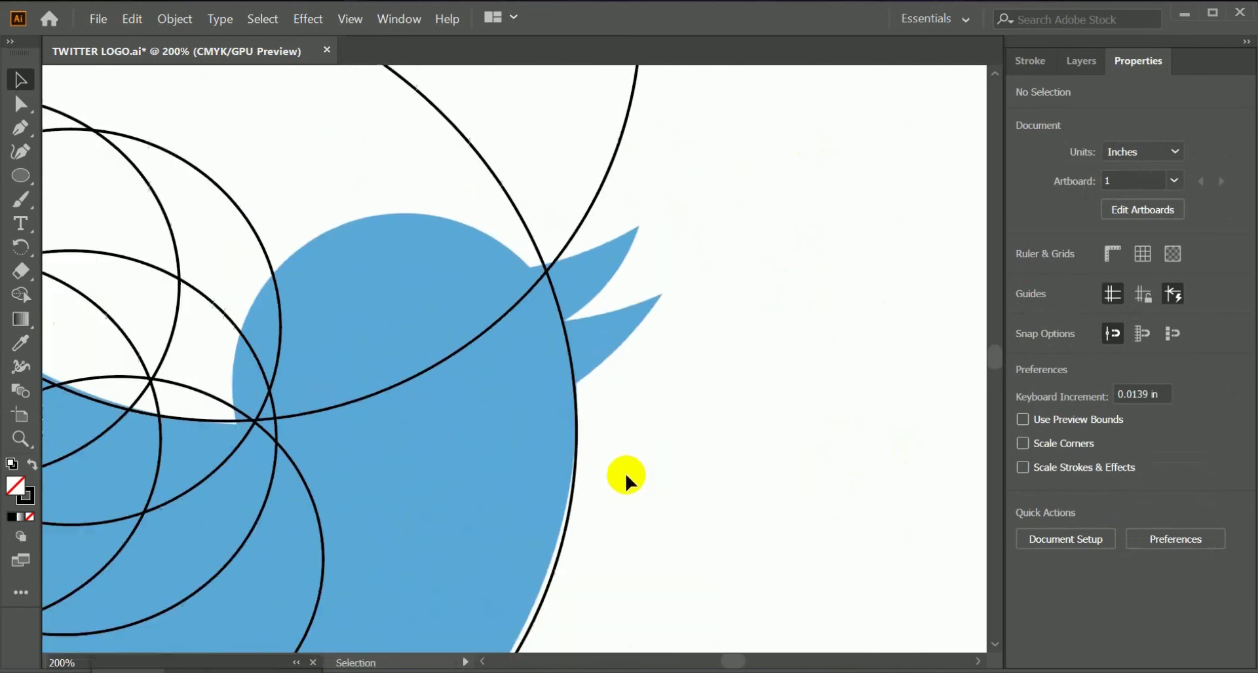
drag(592, 446, 710, 416)
click(23, 177)
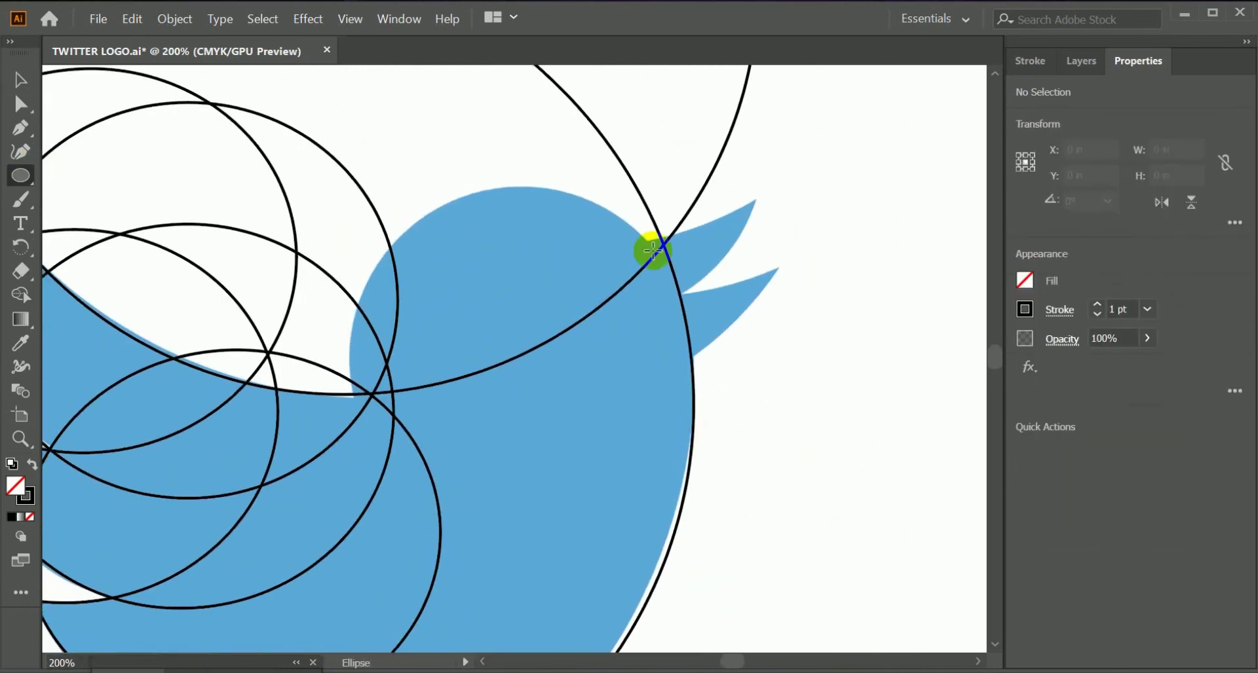
drag(843, 237, 554, 529)
click(21, 79)
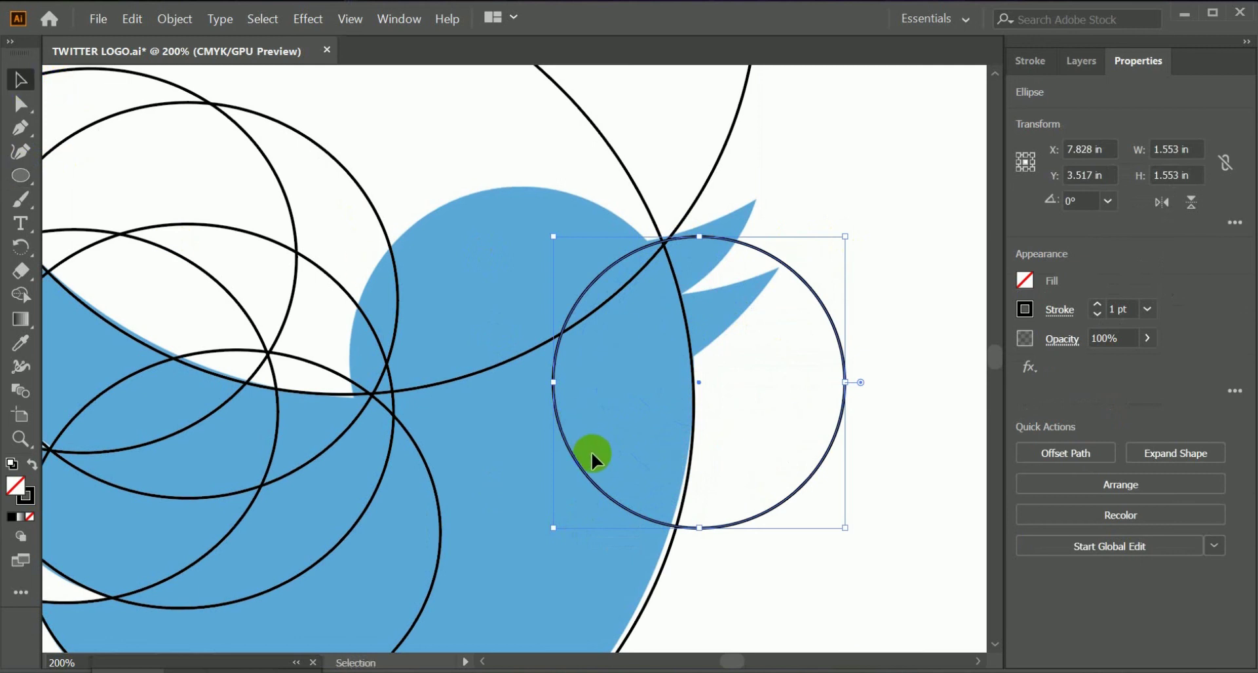
drag(585, 483, 389, 462)
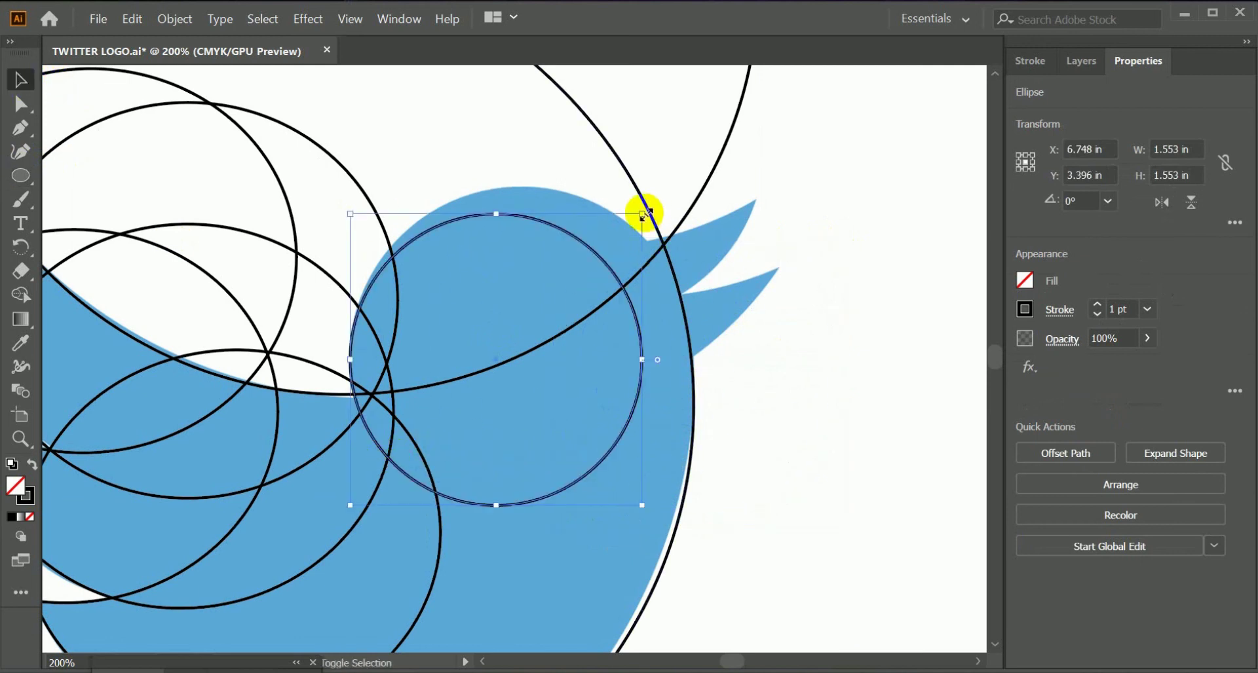
Enlarge the head circle to about 1.81 by 1.78 in, rotate it to 352.9°, and deselect it
drag(643, 213, 608, 212)
key(Right)
click(693, 176)
key(Down)
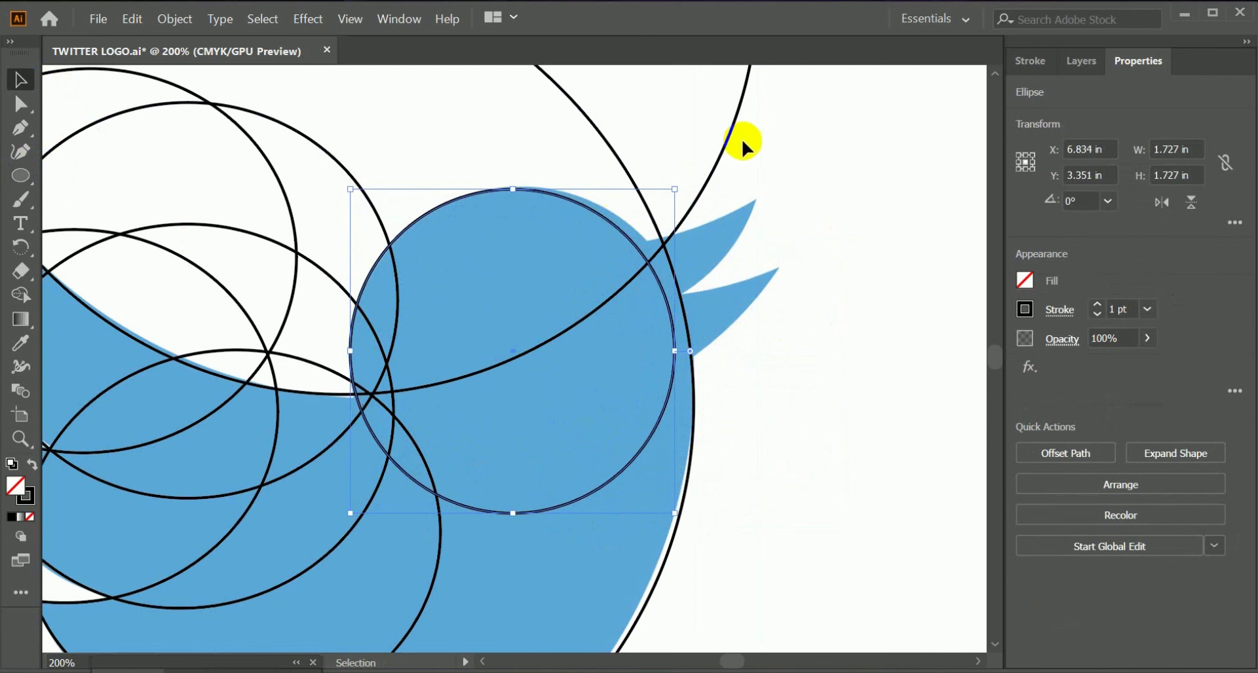
mouse_move(673, 188)
mouse_down()
mouse_move(686, 178)
mouse_move(673, 174)
mouse_move(719, 197)
mouse_move(688, 188)
mouse_up()
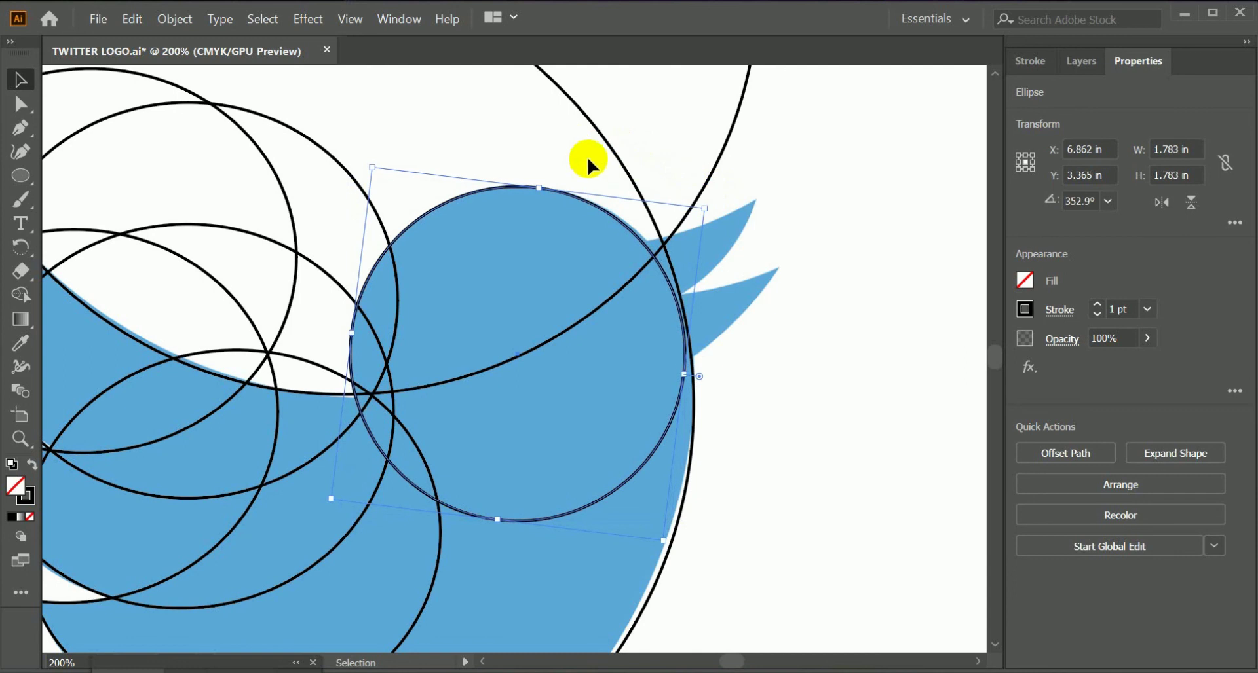
drag(685, 374, 691, 375)
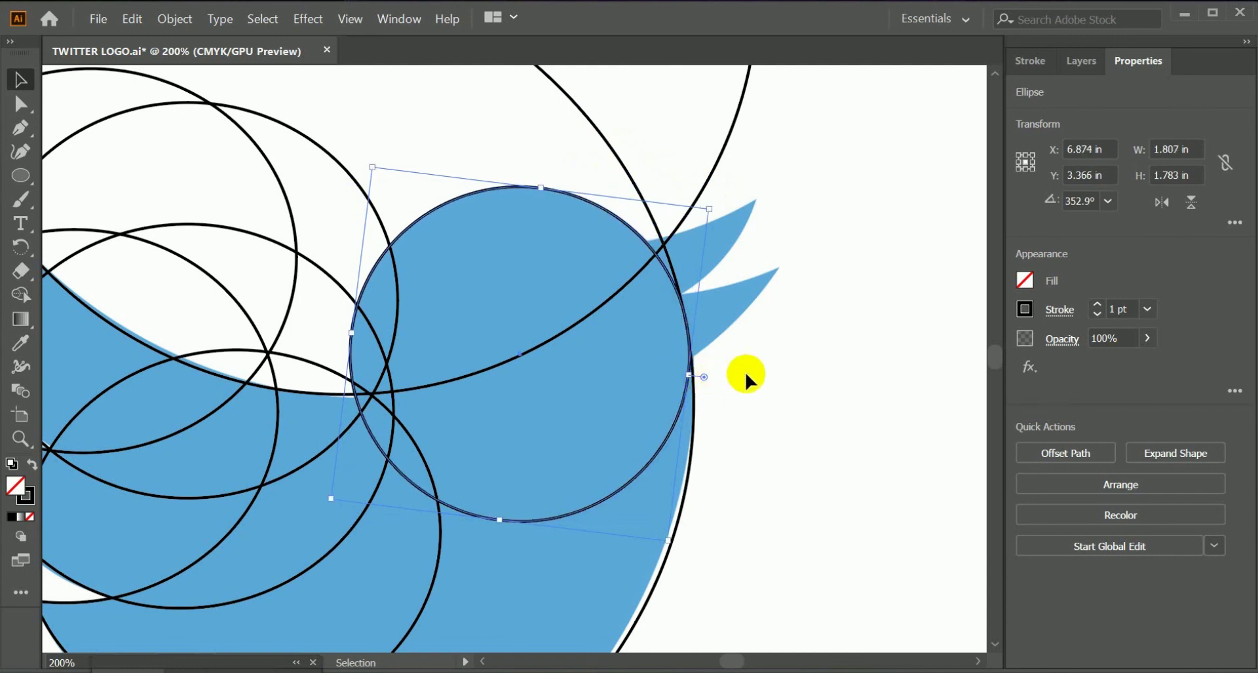
click(782, 381)
Duplicate the head circle together with the large body ellipse up and right so the circle follows the lower beak's outer edge
key(space)
drag(818, 410, 805, 438)
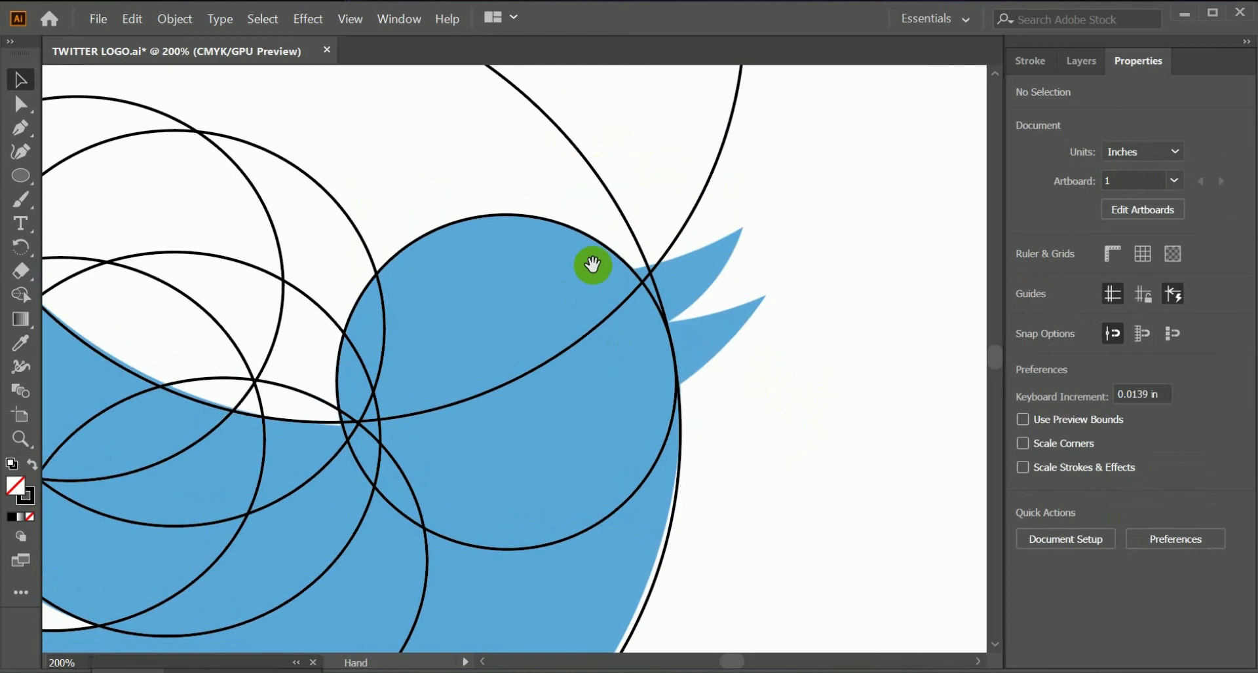
drag(750, 382, 695, 393)
click(21, 176)
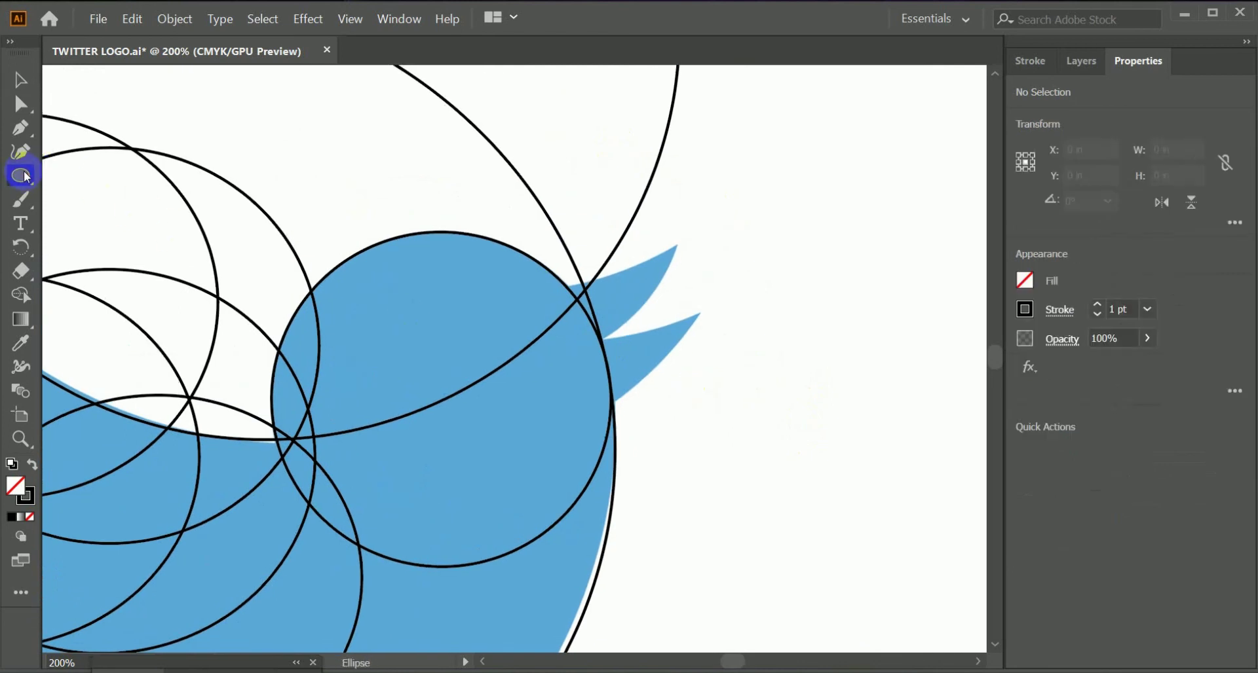
click(20, 79)
click(557, 522)
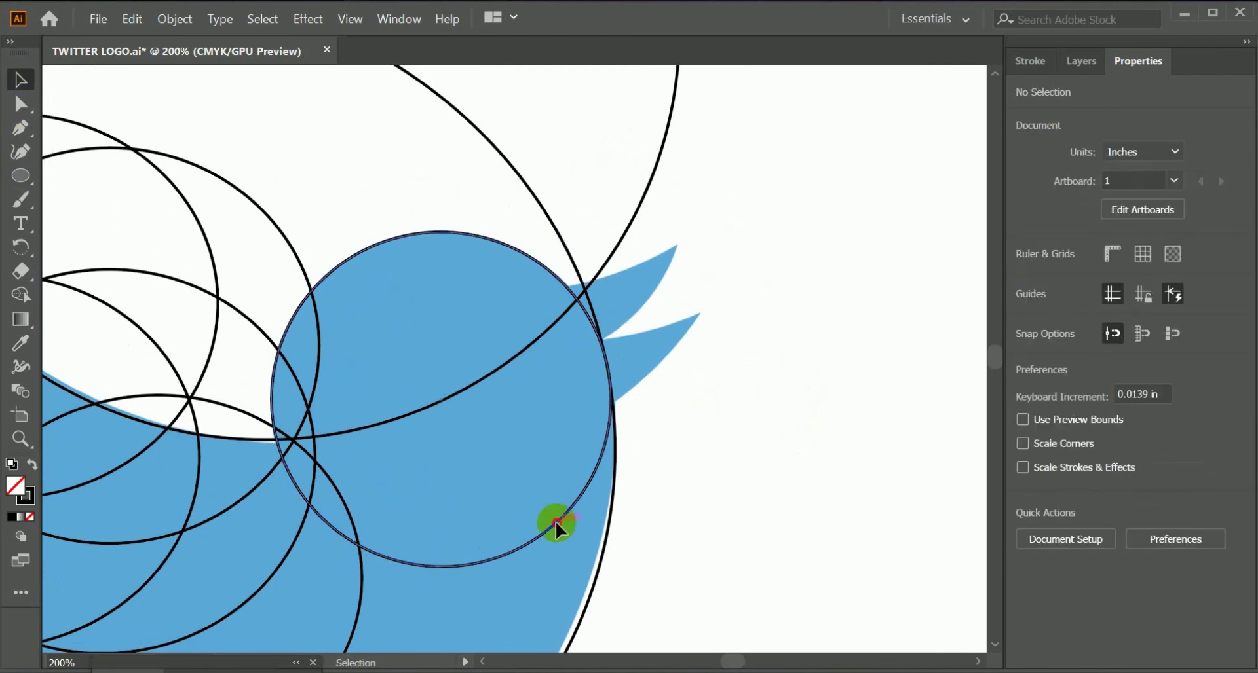
shift+click(605, 435)
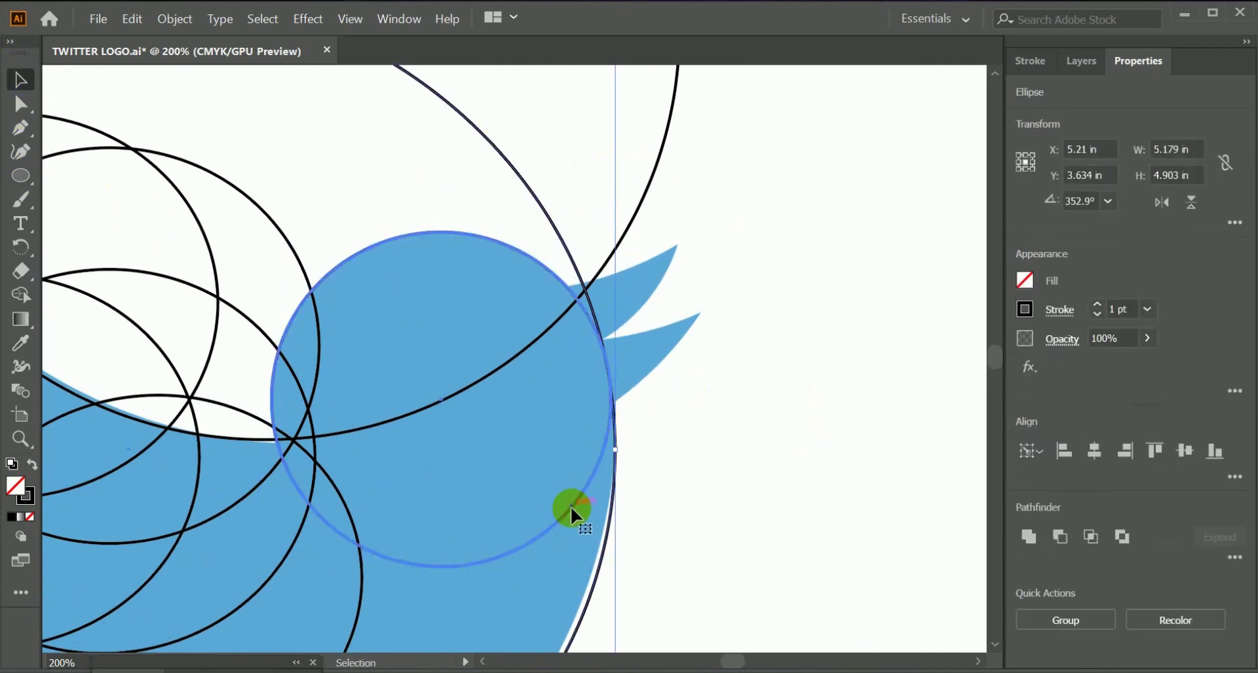
drag(555, 517, 655, 370)
scroll(747, 507, up, 5)
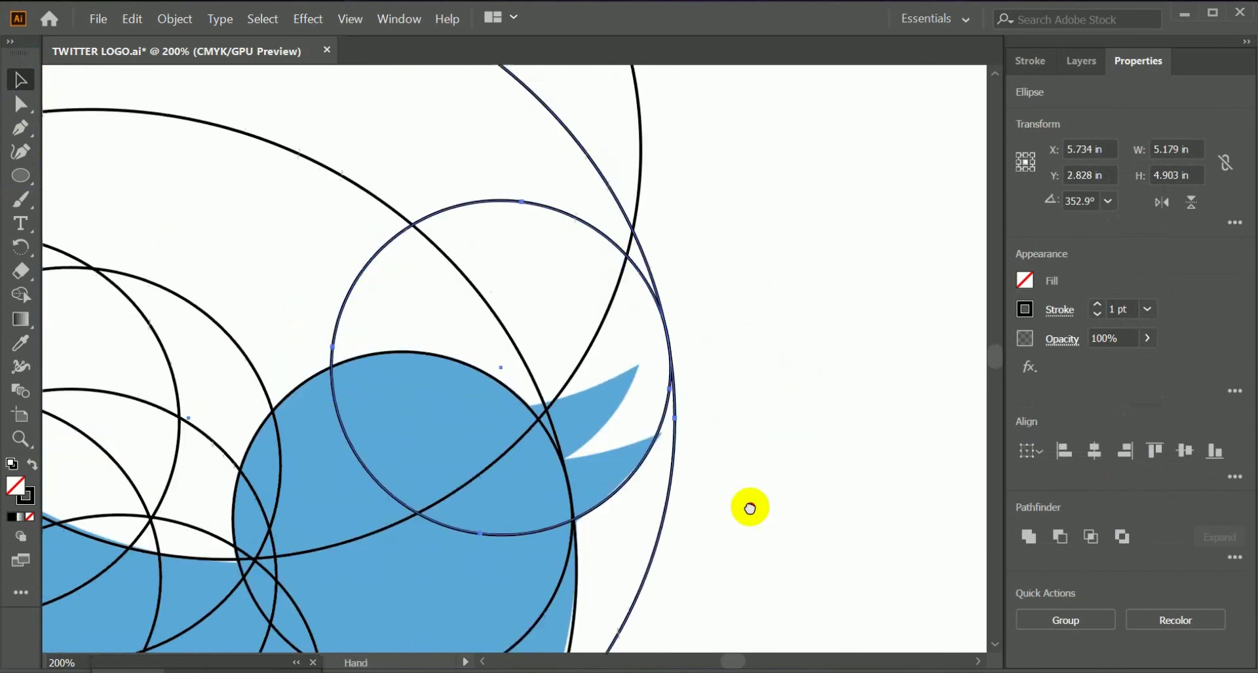
Isolate the small circle around the lower beak, enlarge it to about 1.99 by 1.90 in, and move it against the beak's outer edge
click(559, 253)
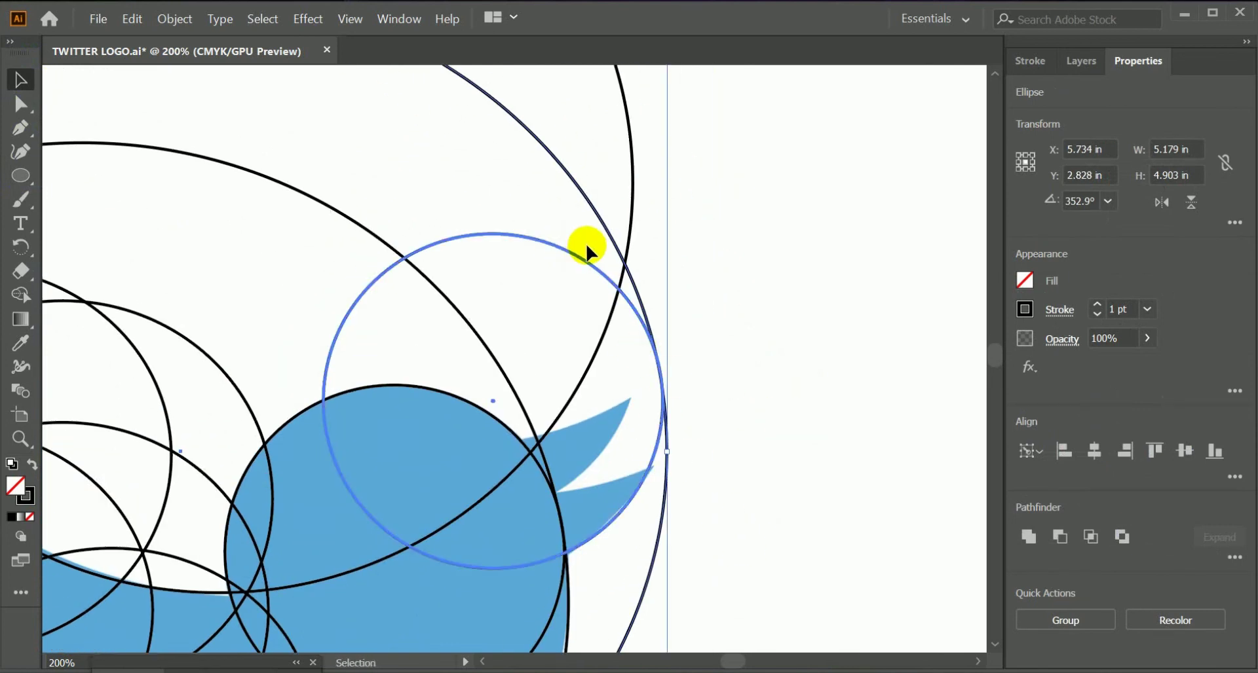
key(q)
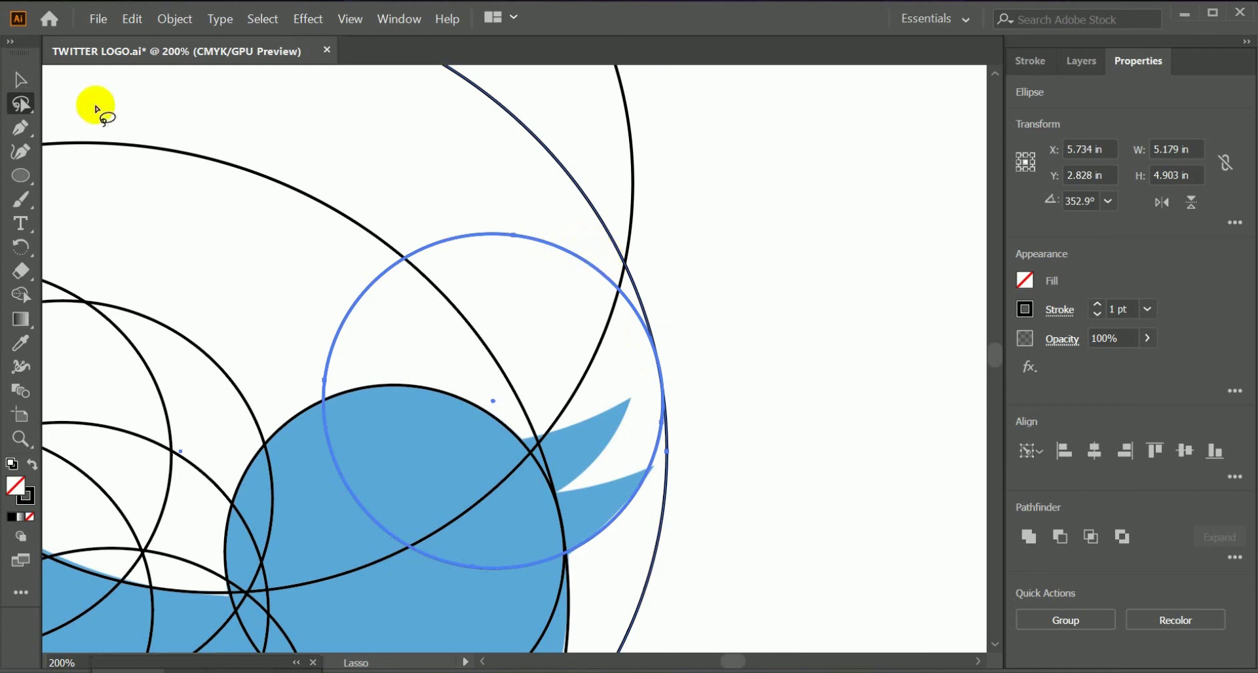
click(19, 80)
click(598, 244)
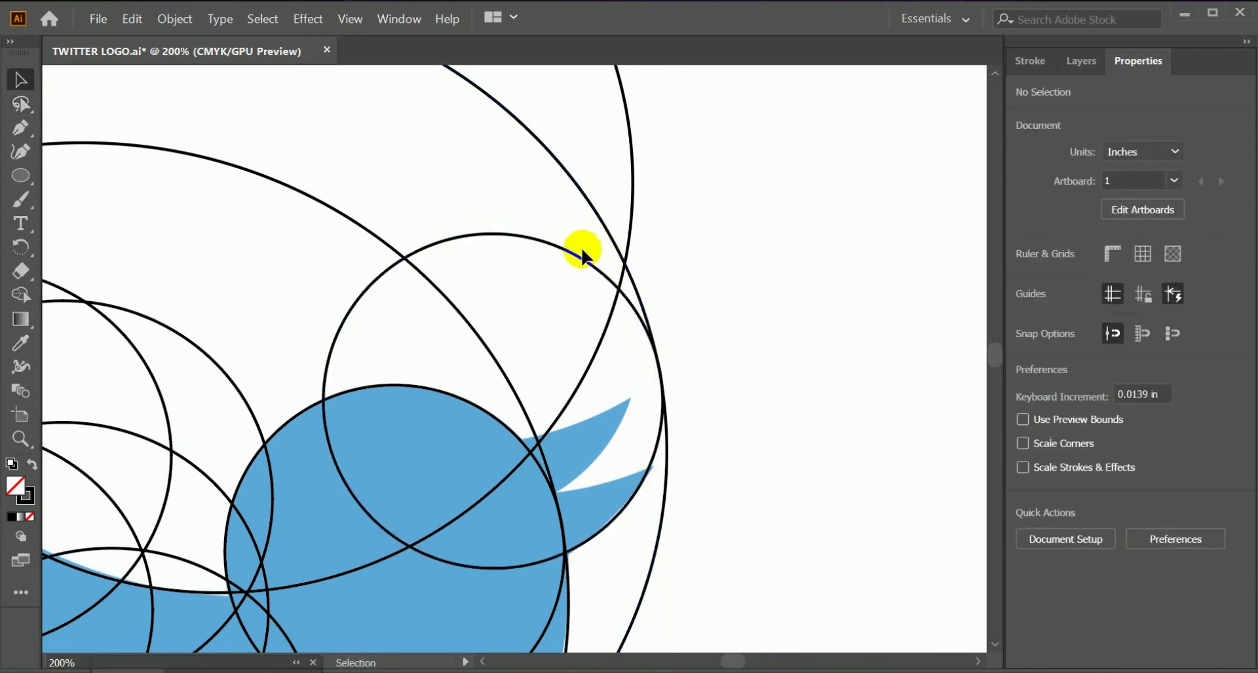
click(581, 261)
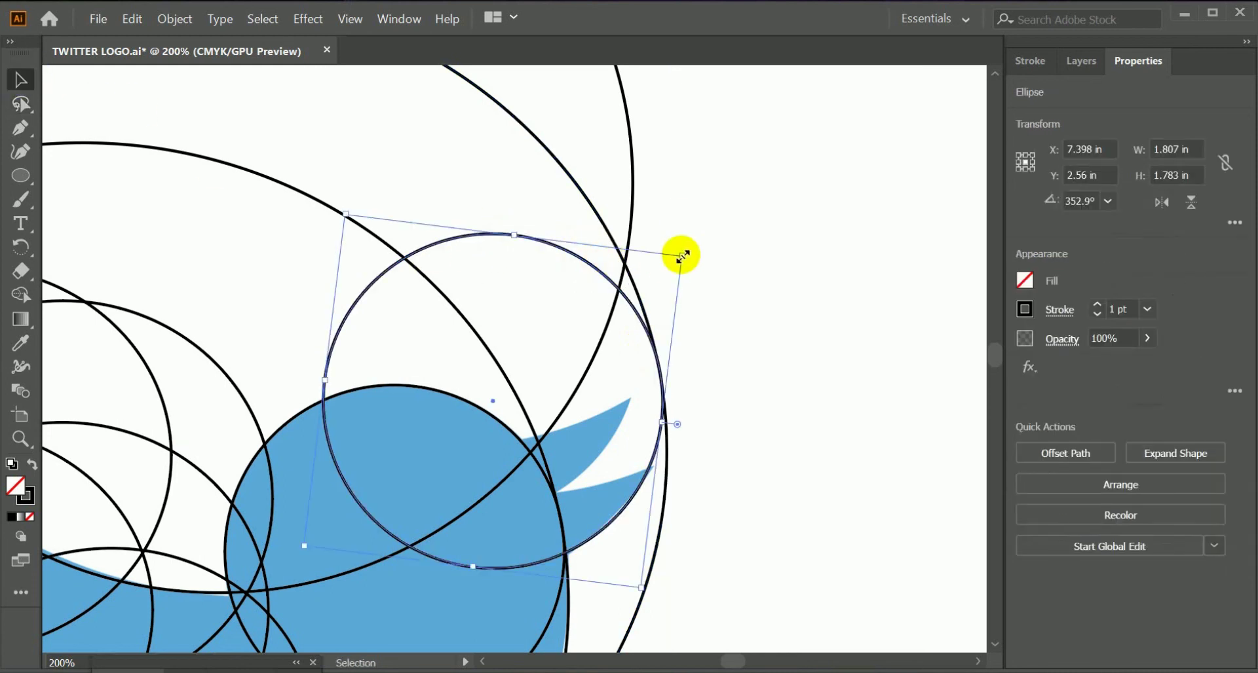
drag(676, 255, 690, 249)
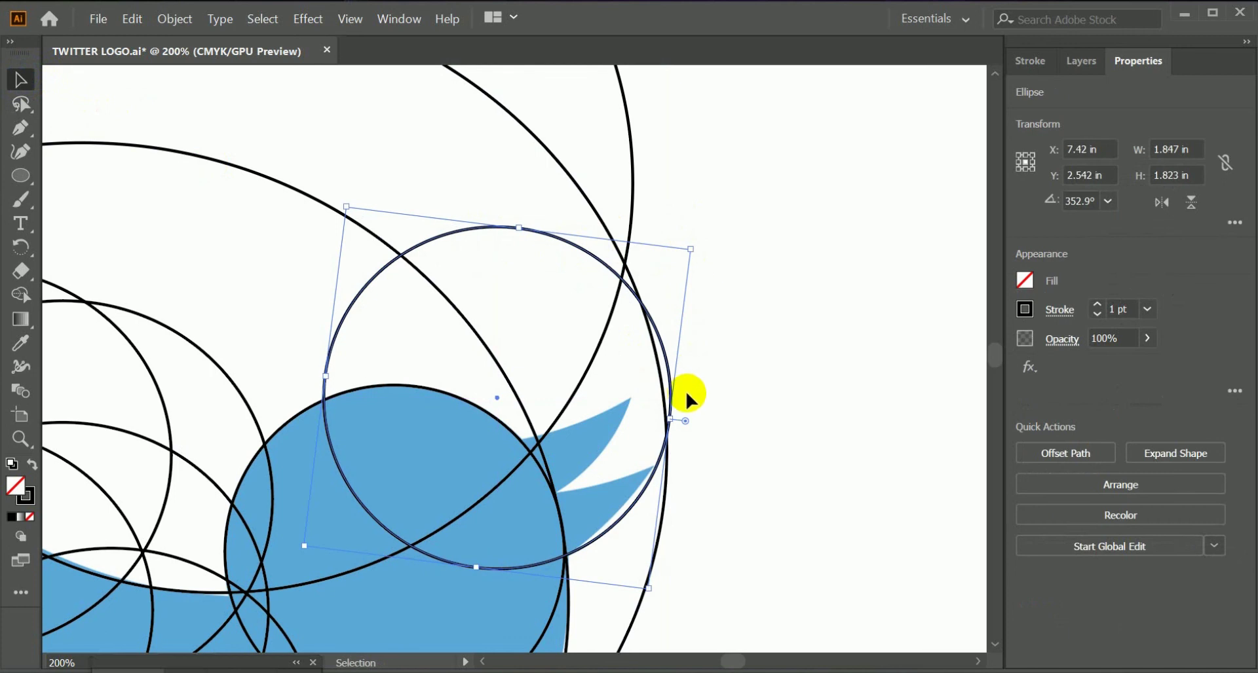
drag(670, 417, 678, 414)
drag(699, 244, 716, 230)
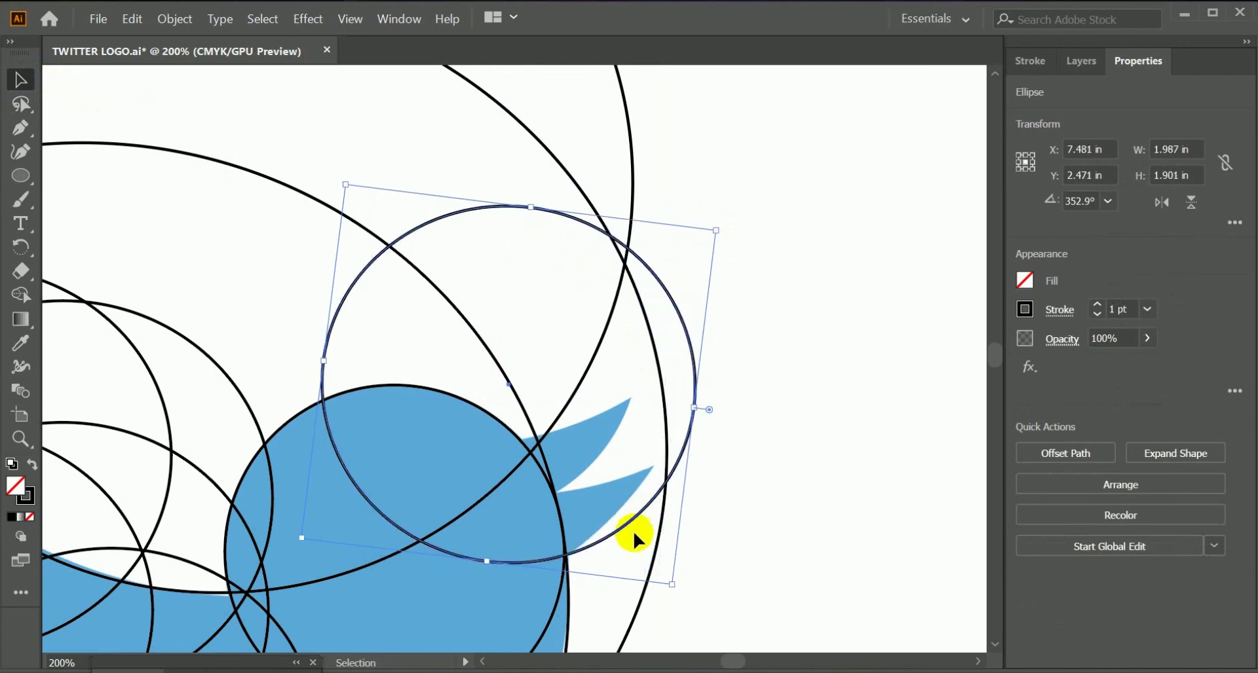
drag(627, 529, 598, 534)
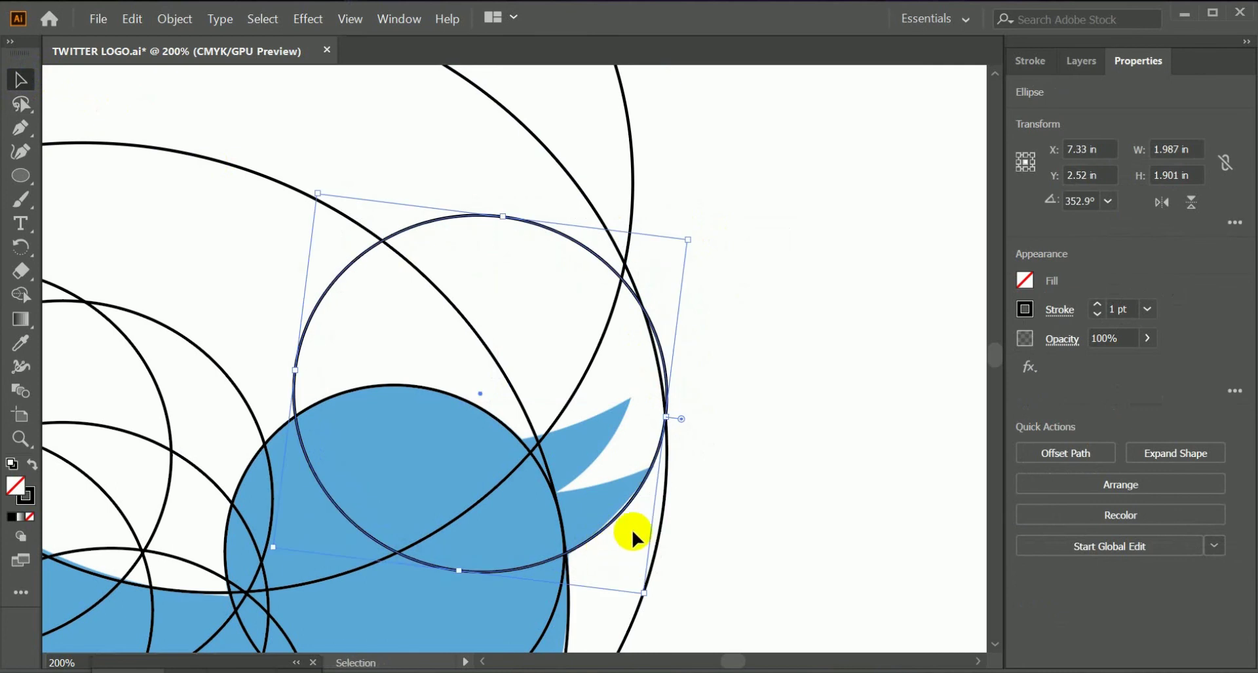
Enlarge the lower-beak circle to about 2.04 by 1.96 in, nudge it to follow the beak's outer edge, and deselect it
click(477, 569)
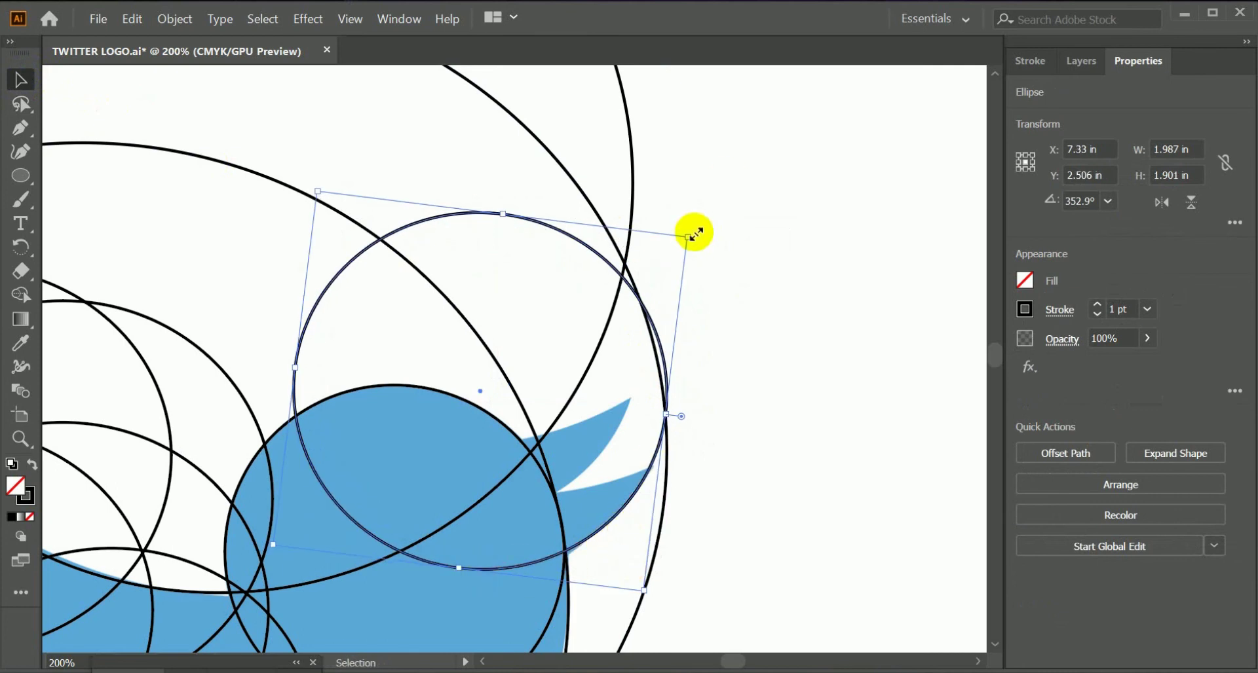
drag(691, 234, 694, 220)
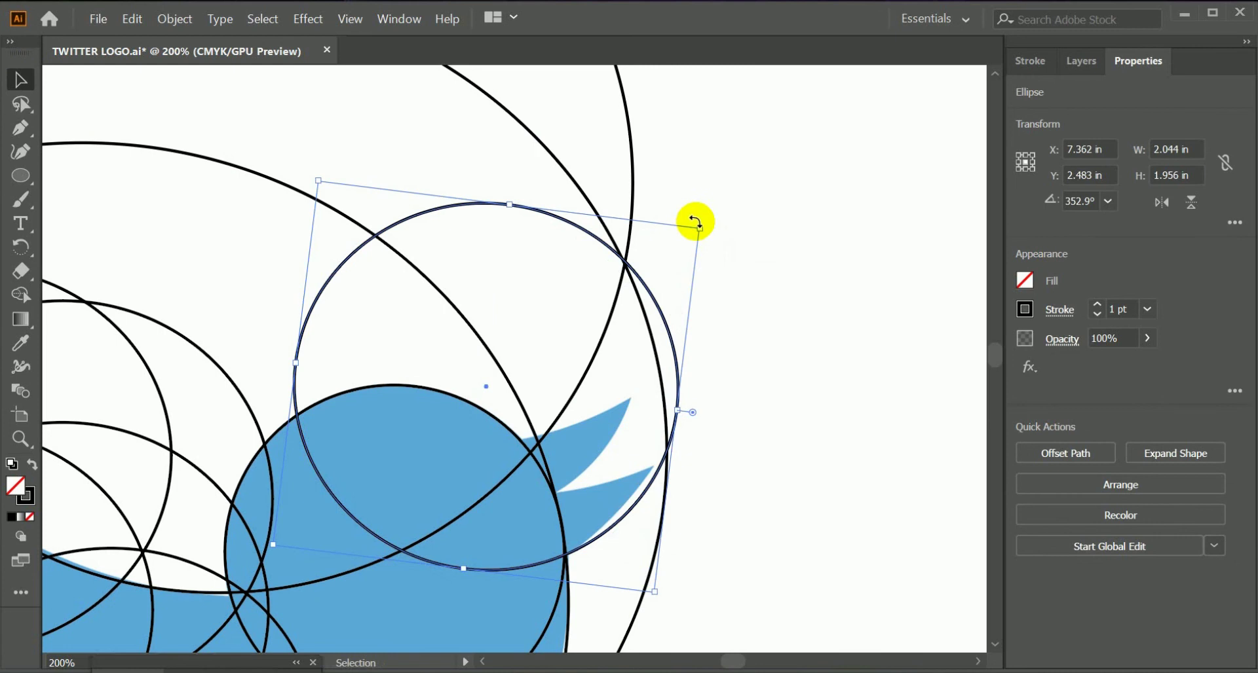
key(Left)
key(Left)
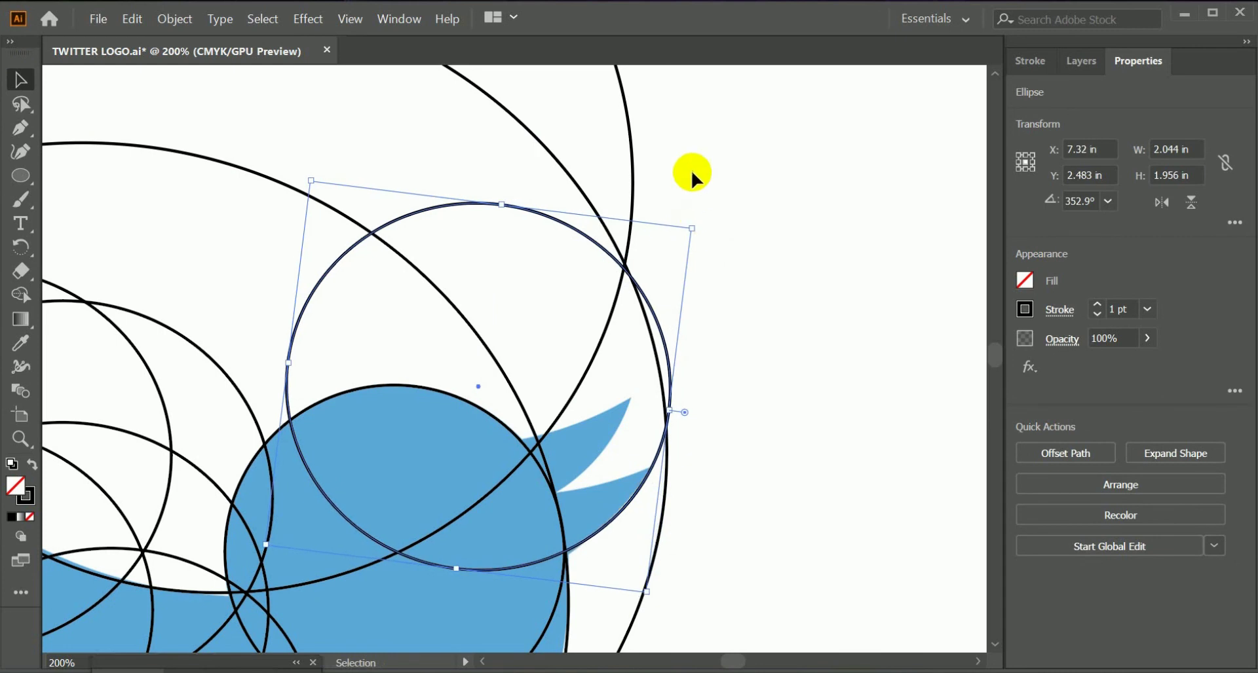
key(Right)
key(Down)
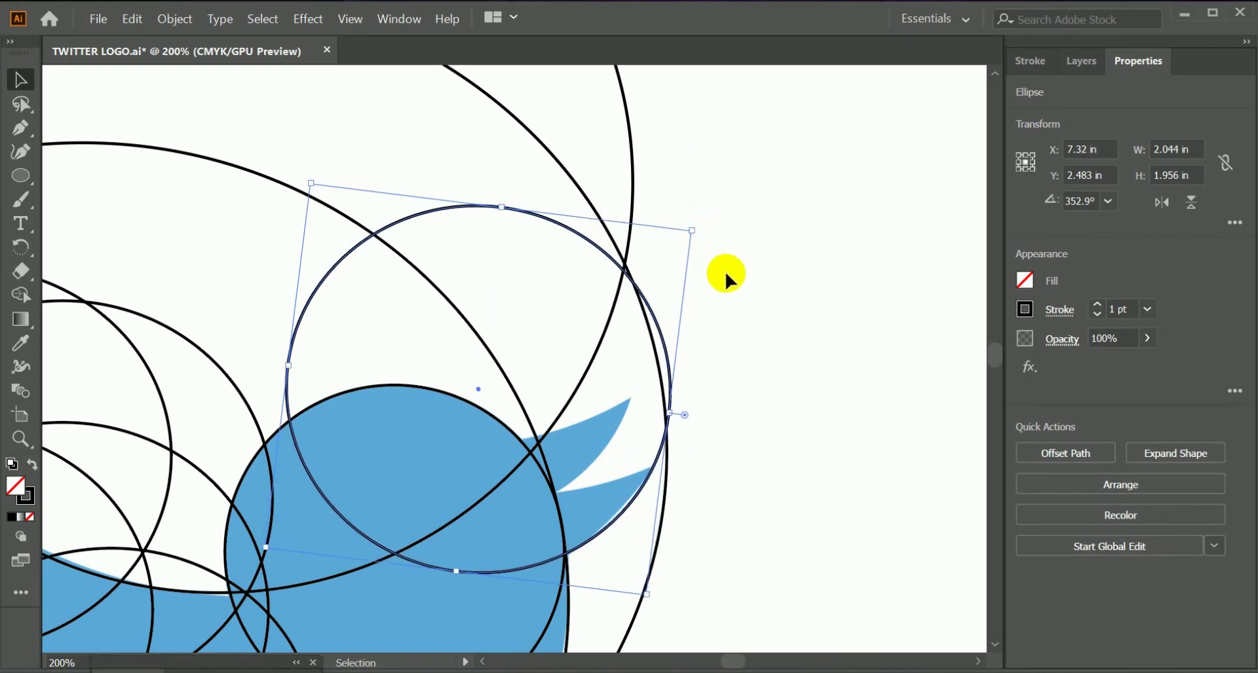
drag(670, 415, 674, 413)
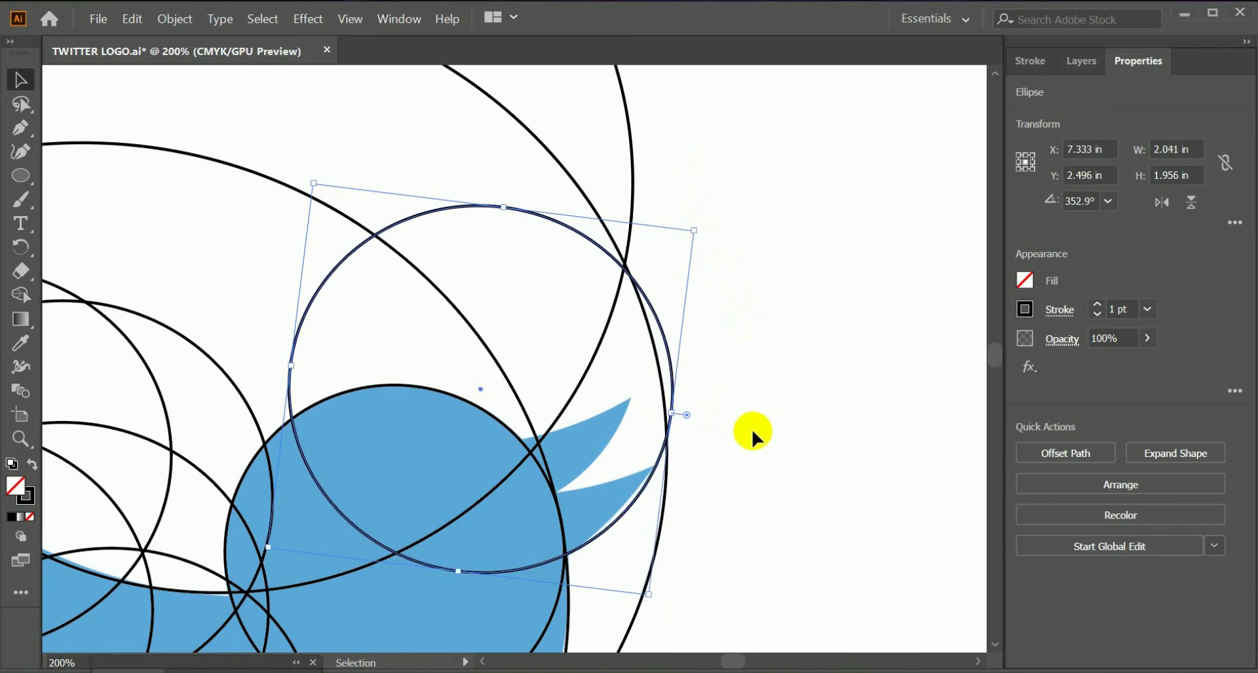
key(Left)
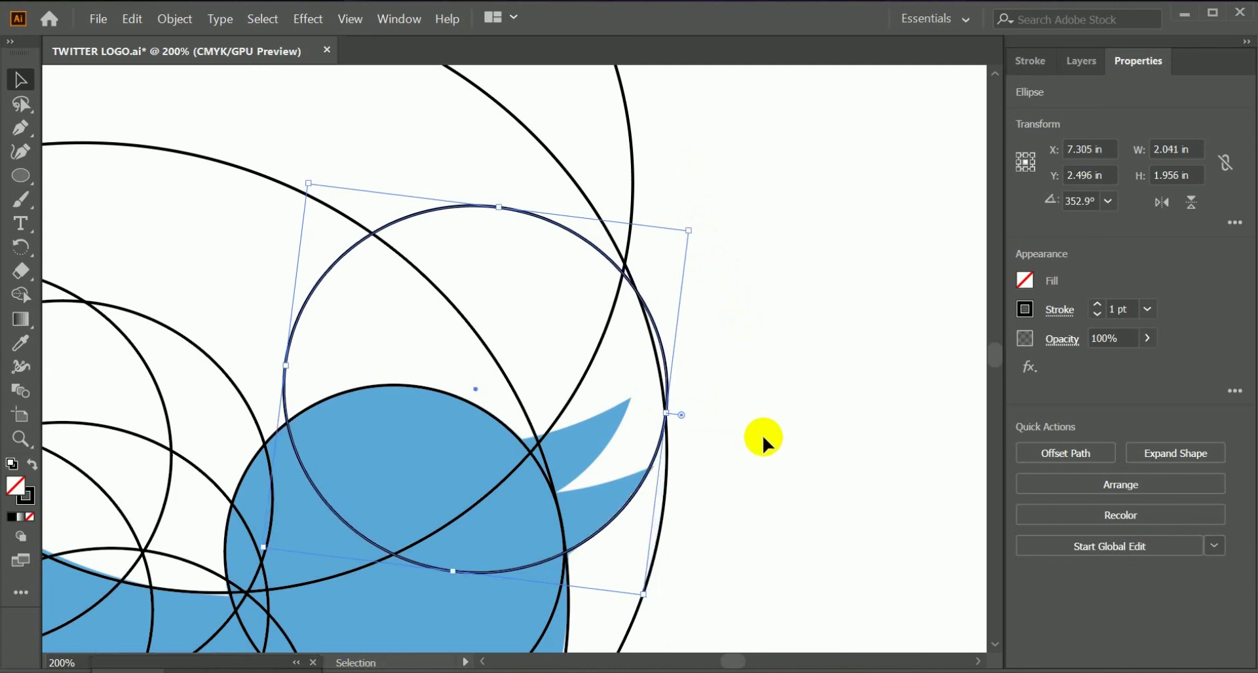
click(780, 463)
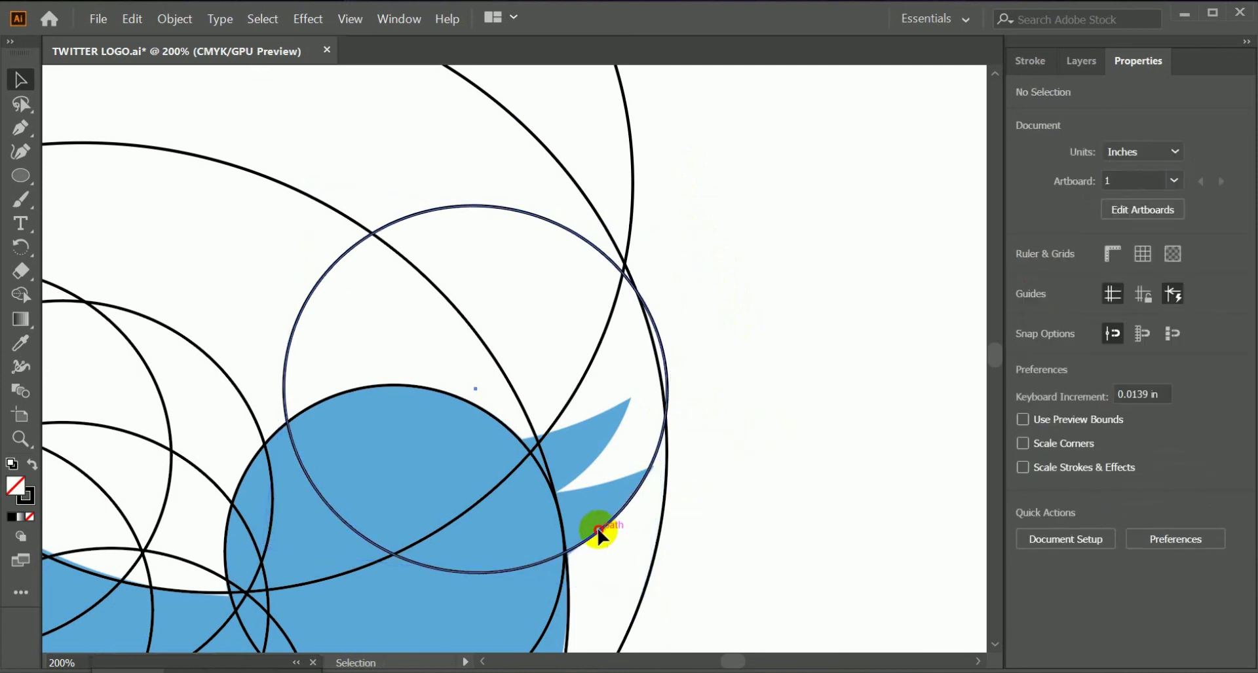
Duplicate the lower-beak circle twice, fitting one copy to the upper beak's lower edge and the other to its top edge
drag(598, 532, 633, 396)
drag(666, 462, 691, 471)
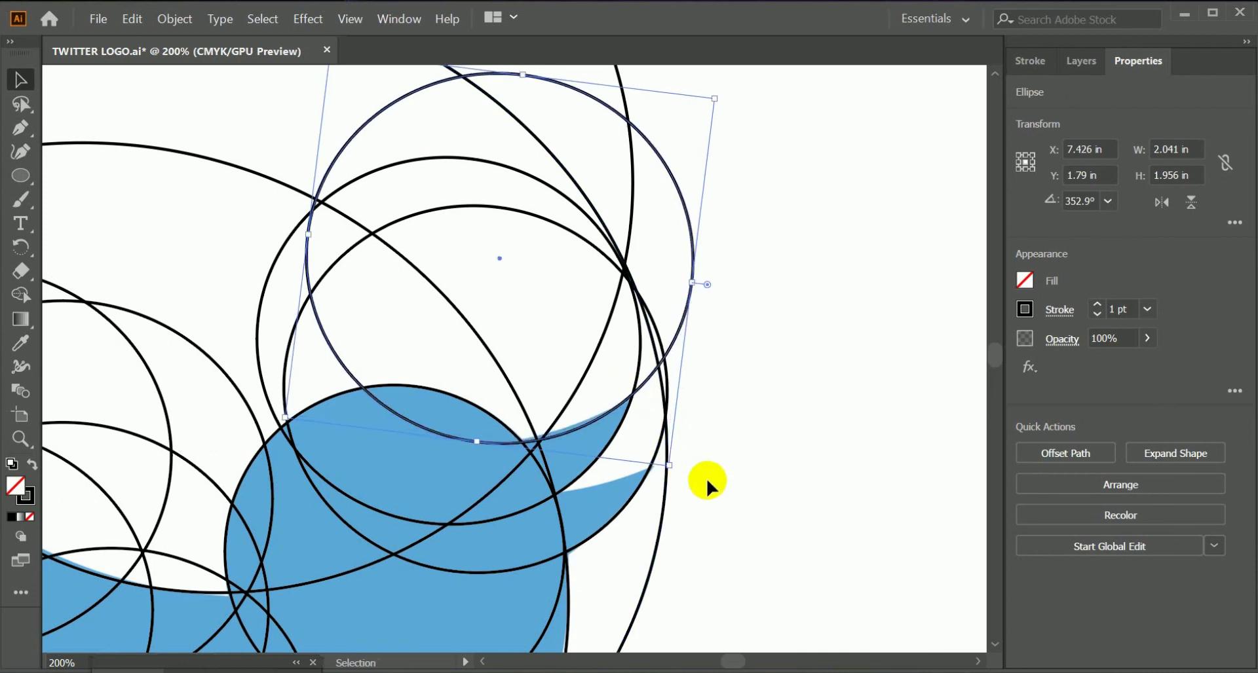
key(Up)
key(Up)
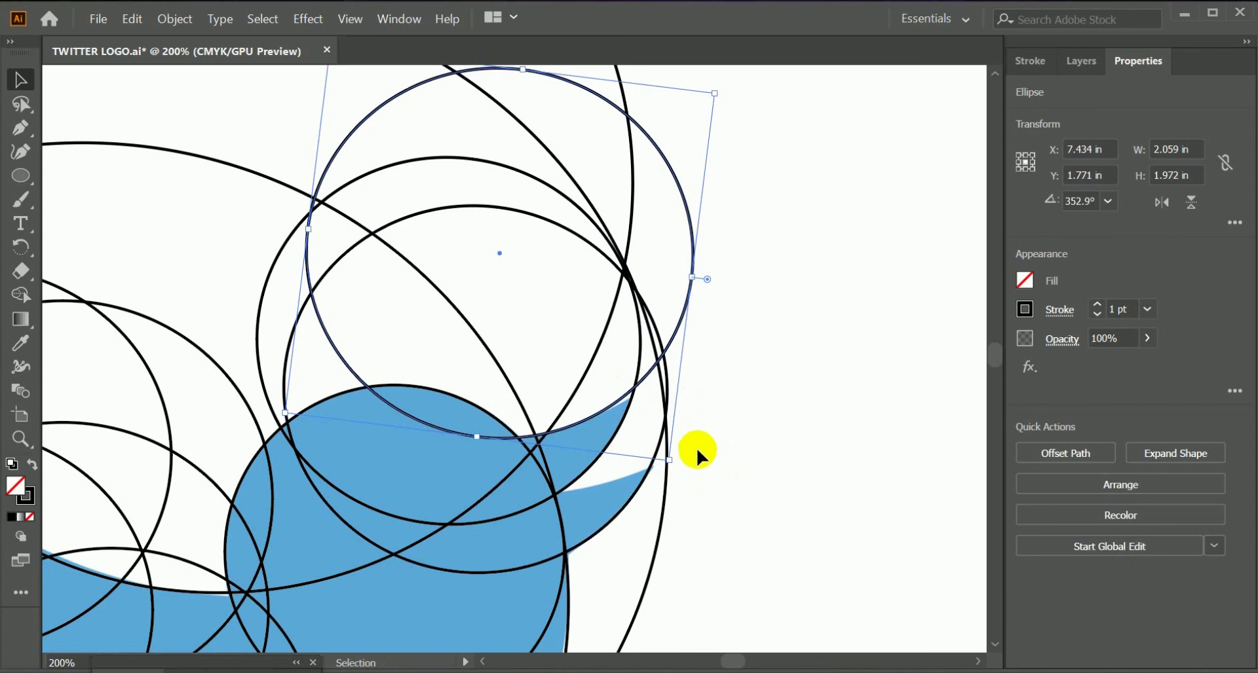
key(Down)
click(698, 448)
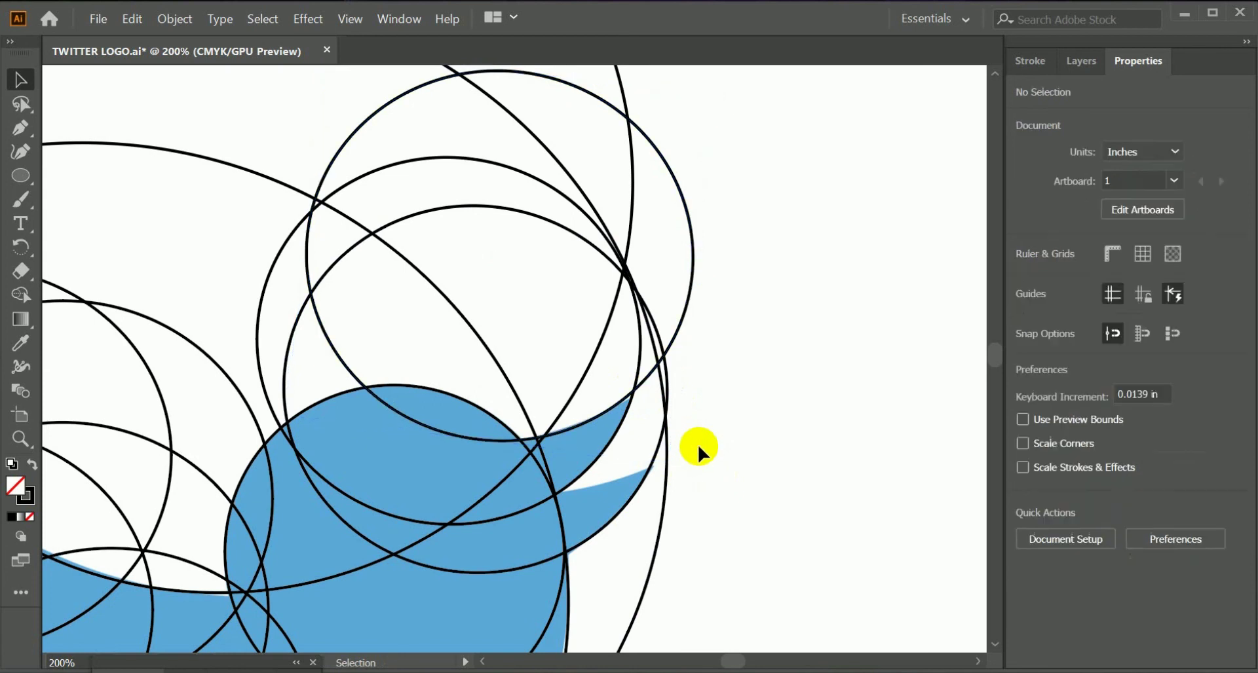
Duplicate the circle along the upper beak's top edge down and right so the copy follows the lower beak's top edge
drag(618, 409, 682, 457)
click(843, 511)
key(ctrl+minus)
key(ctrl+minus)
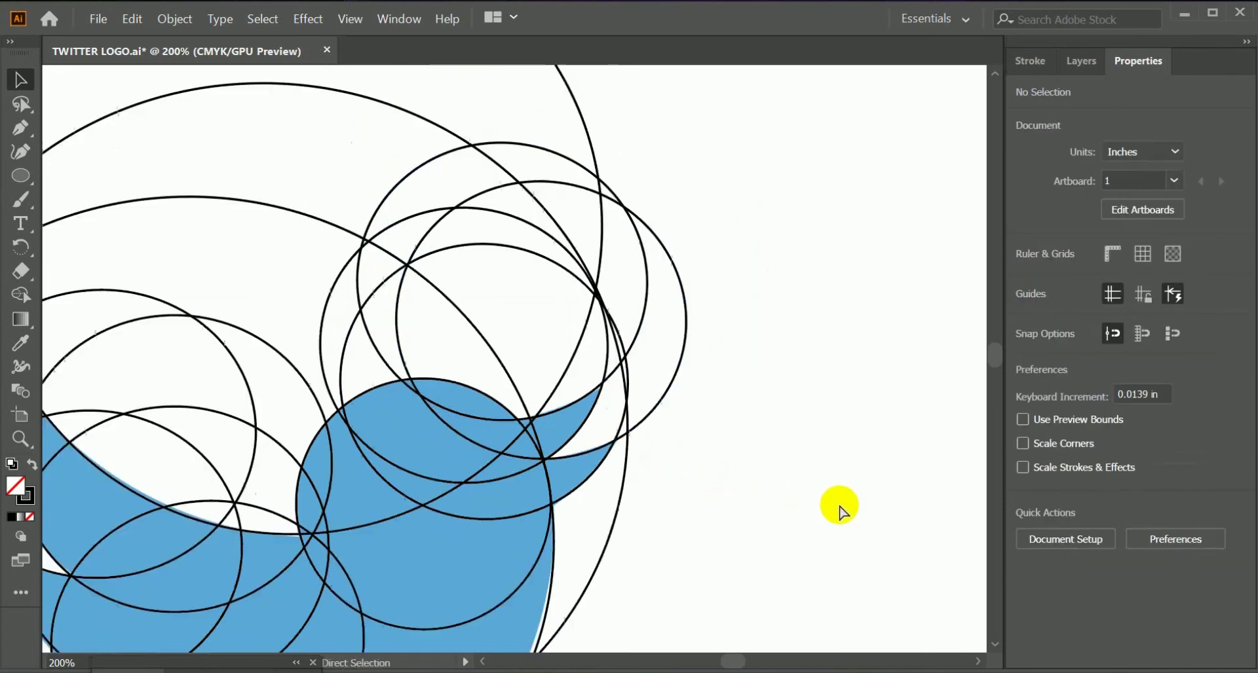
drag(650, 554, 769, 499)
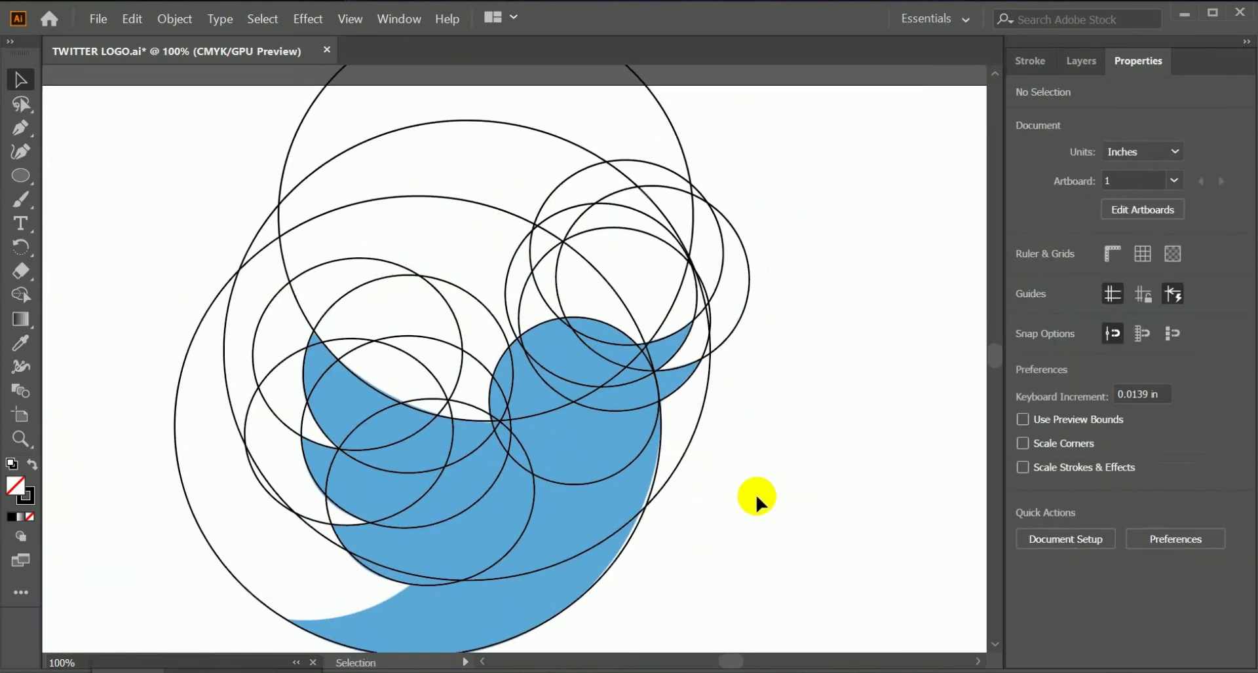
Try to merge the wing and body regions of all the traced ellipses with the Shape Builder tool, and undo the merge
drag(841, 213, 233, 342)
scroll(444, 440, up, 2)
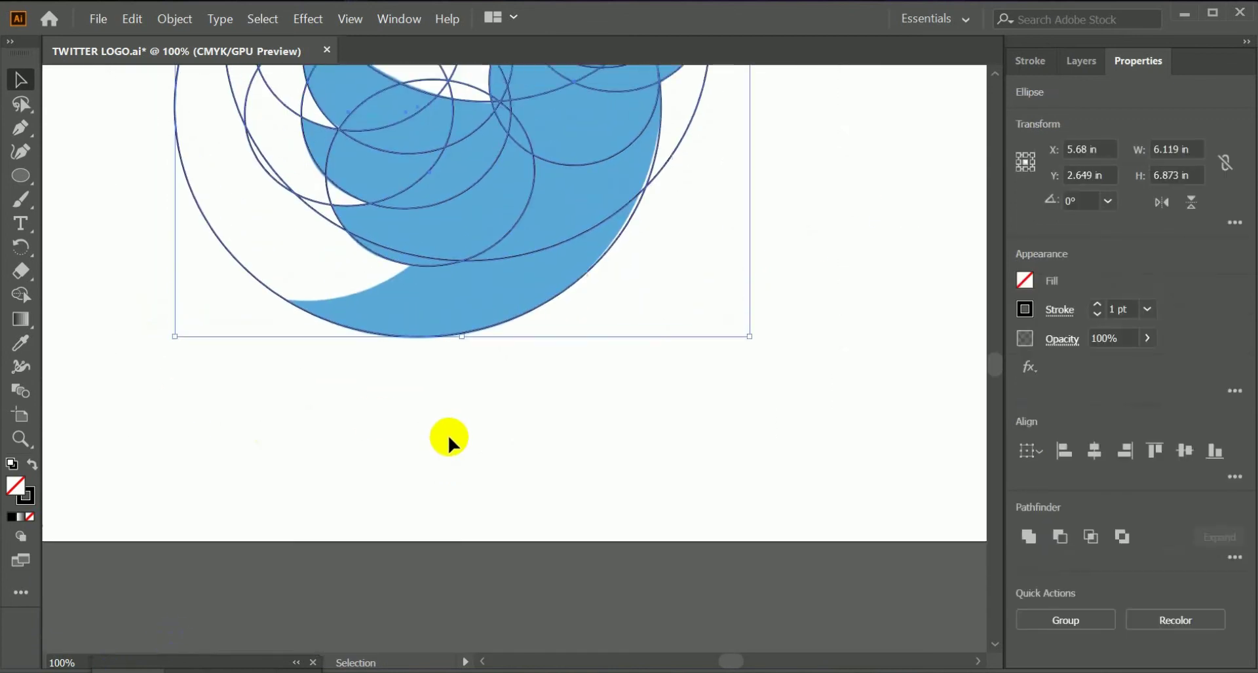
key(ctrl+minus)
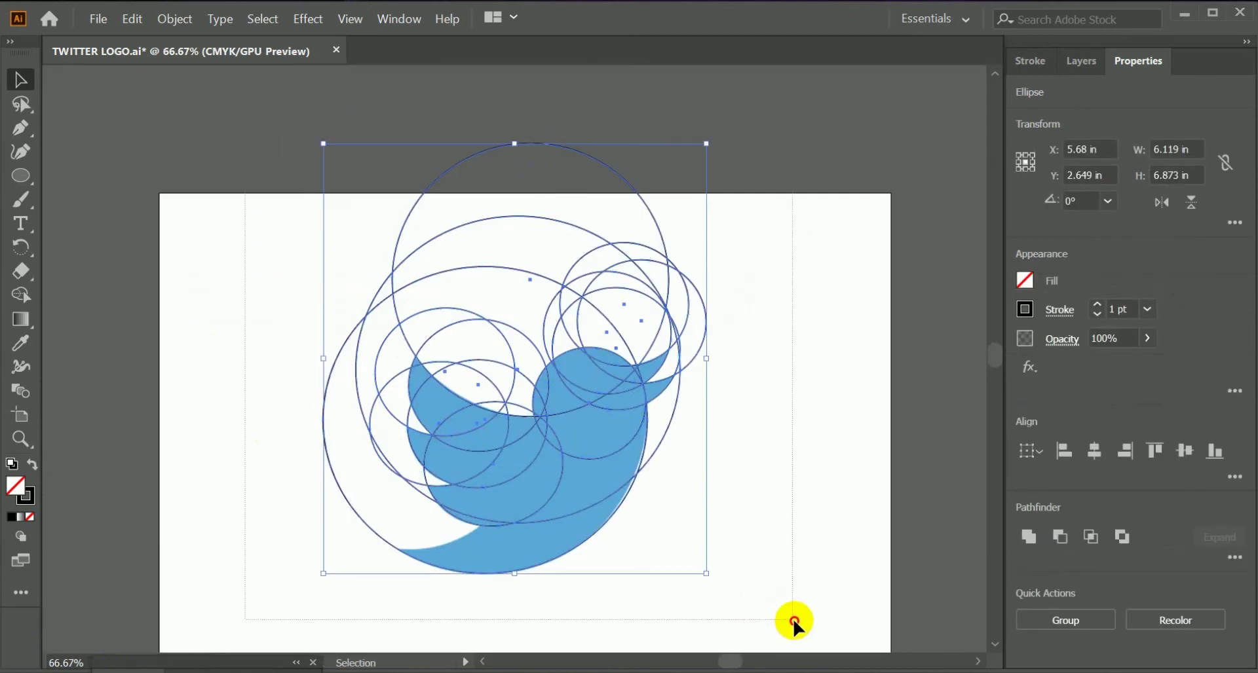
click(29, 299)
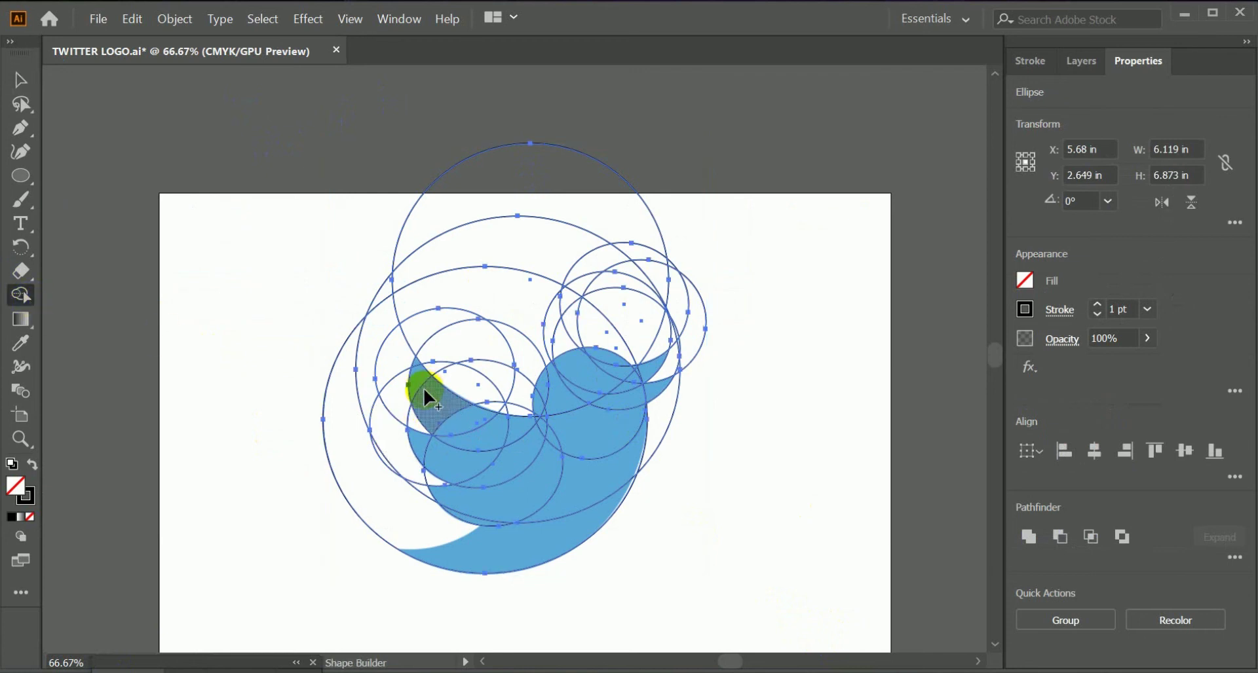
key(ctrl+plus)
drag(557, 527, 452, 442)
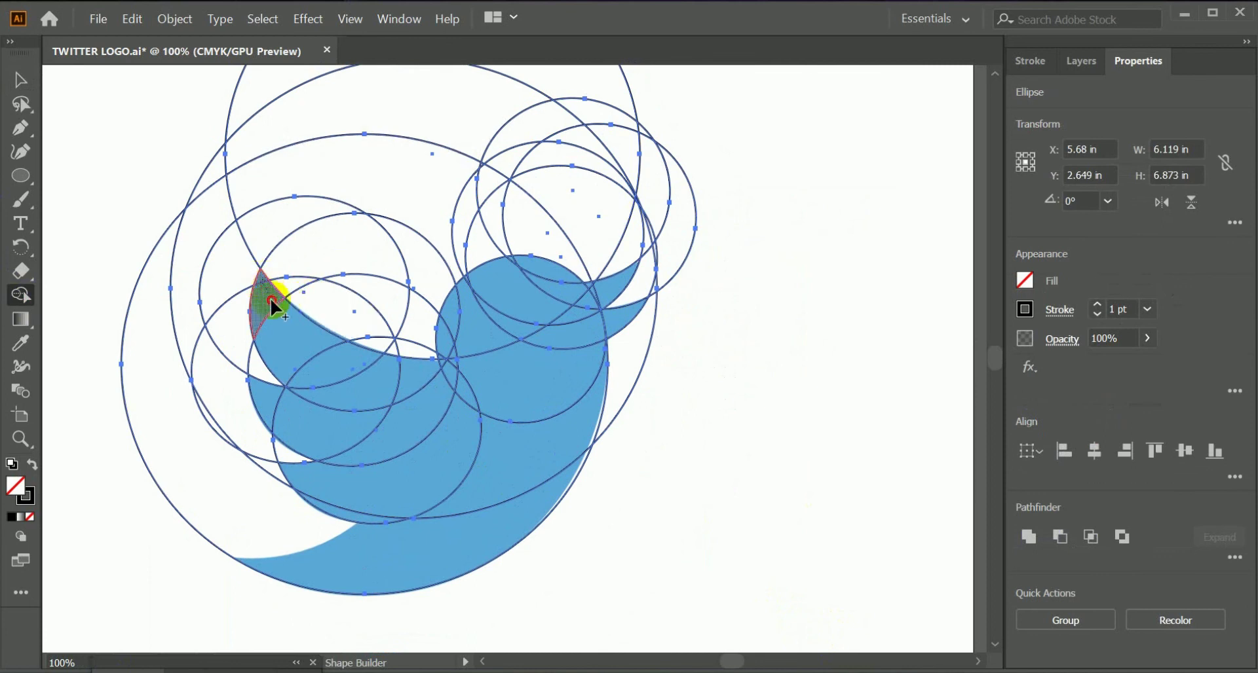
mouse_move(272, 305)
mouse_down()
mouse_move(342, 367)
mouse_move(427, 391)
mouse_move(418, 414)
mouse_move(339, 433)
mouse_move(264, 407)
mouse_move(361, 470)
mouse_move(321, 486)
mouse_up()
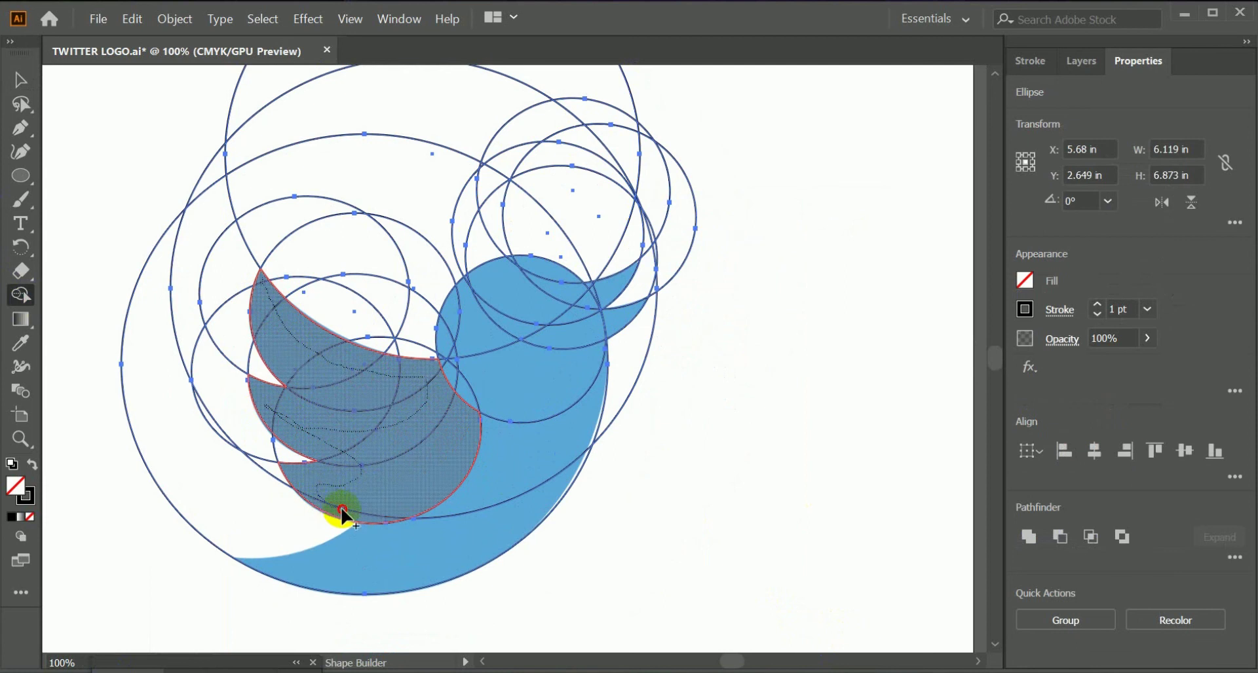
mouse_move(434, 473)
mouse_down()
mouse_move(468, 498)
mouse_move(337, 560)
mouse_move(455, 508)
mouse_up()
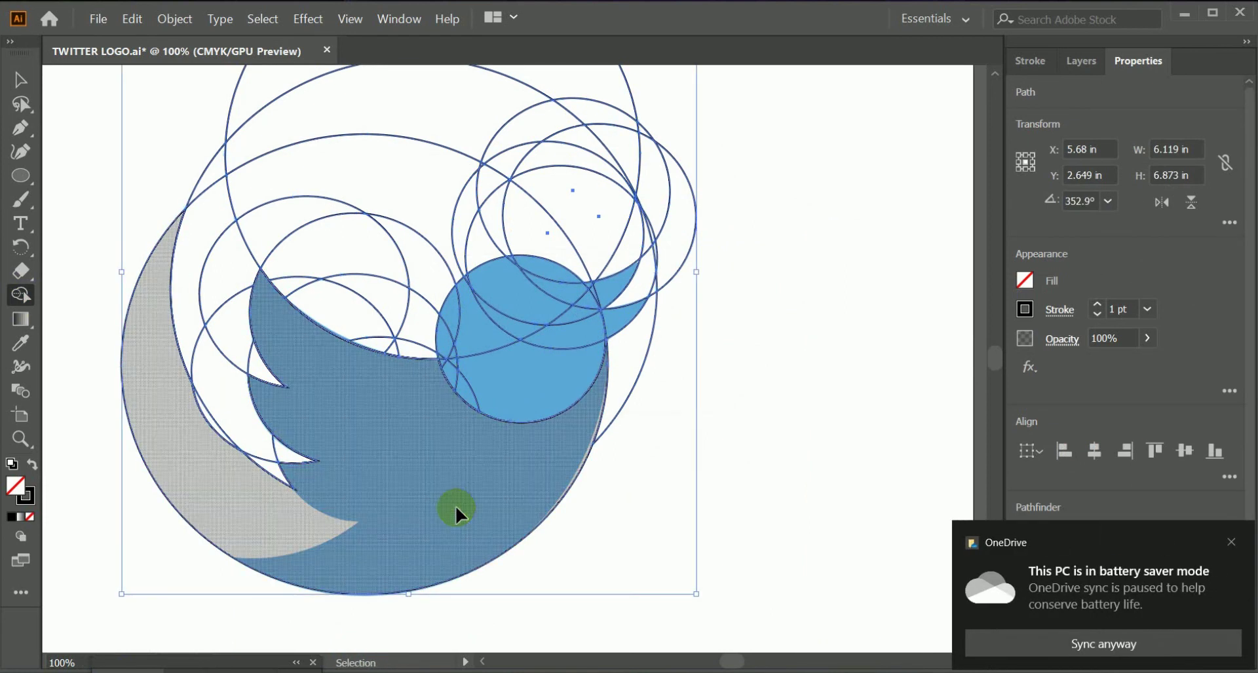
key(ctrl+z)
click(19, 78)
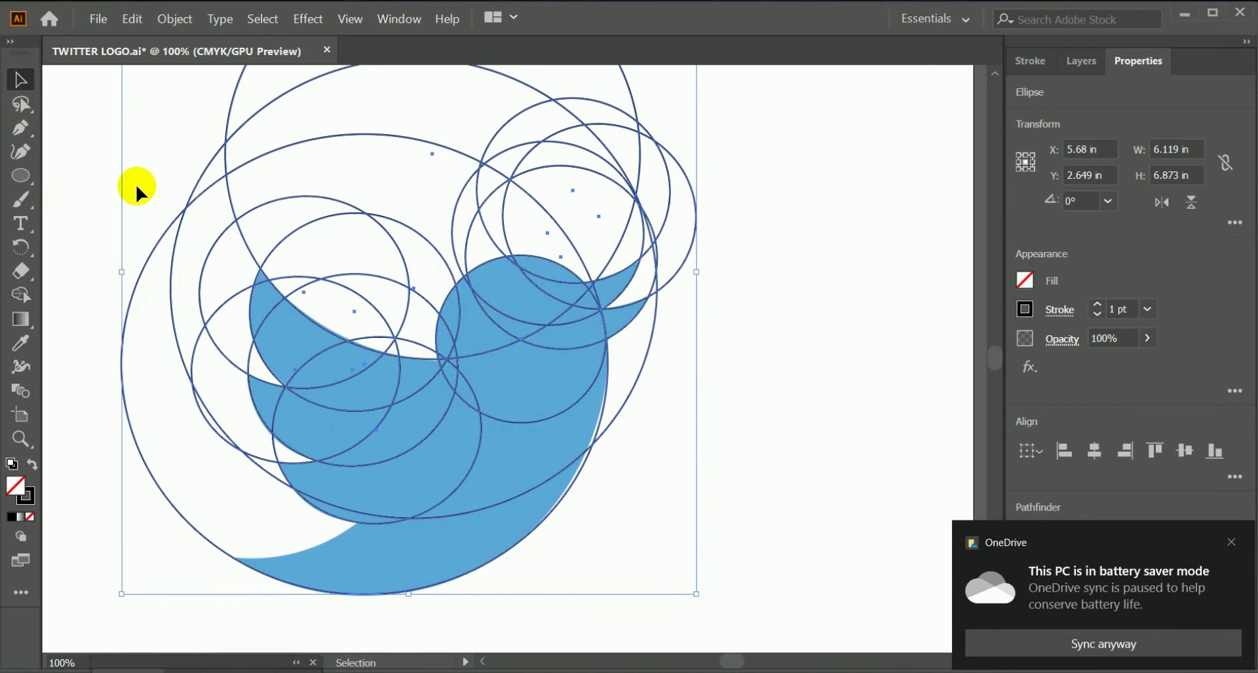
key(ctrl+plus)
key(space)
drag(518, 562, 530, 421)
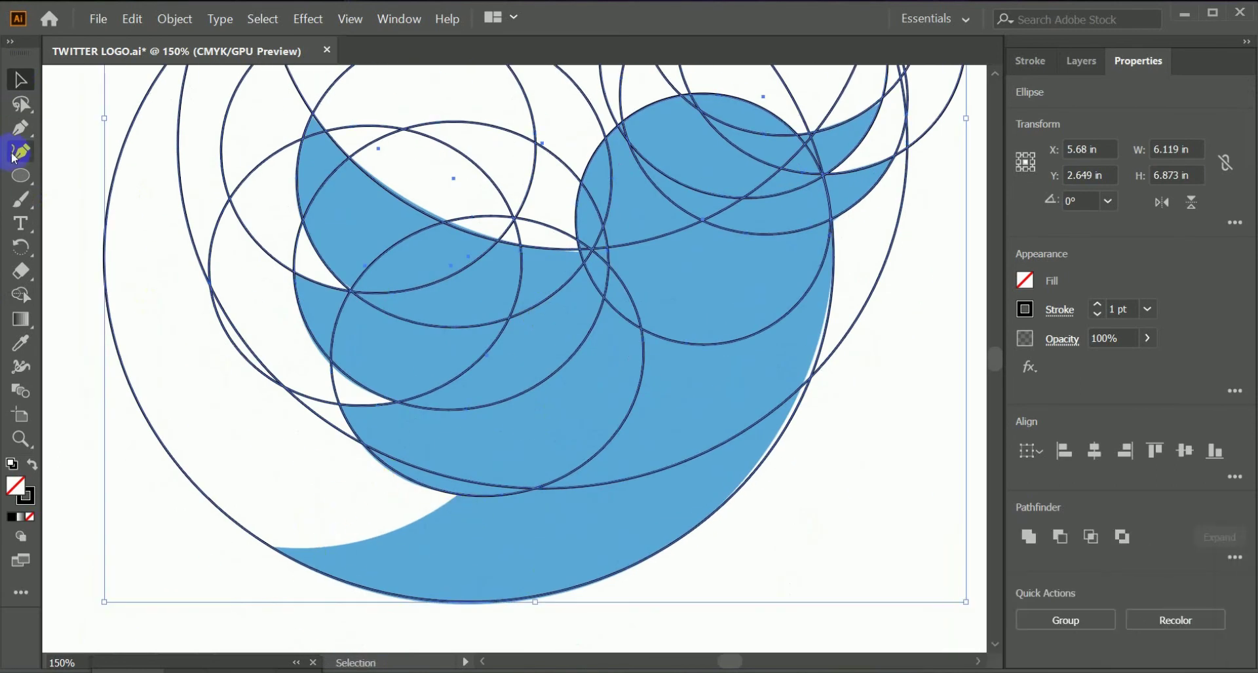
click(24, 177)
click(23, 81)
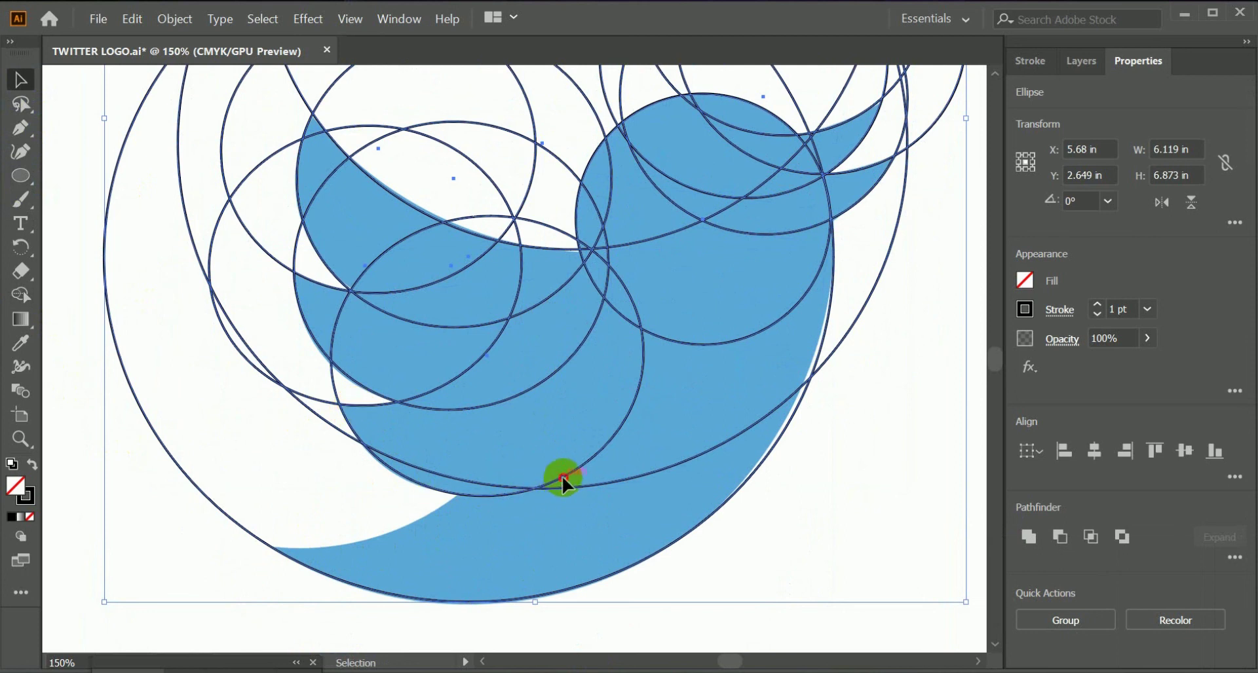
drag(399, 519, 376, 539)
key(ctrl+z)
Duplicate the lowest feather ellipse into the gap above the tail, enlarge it to about 2.38 by 2.13 in, and align it with the tail's upper curve
click(700, 566)
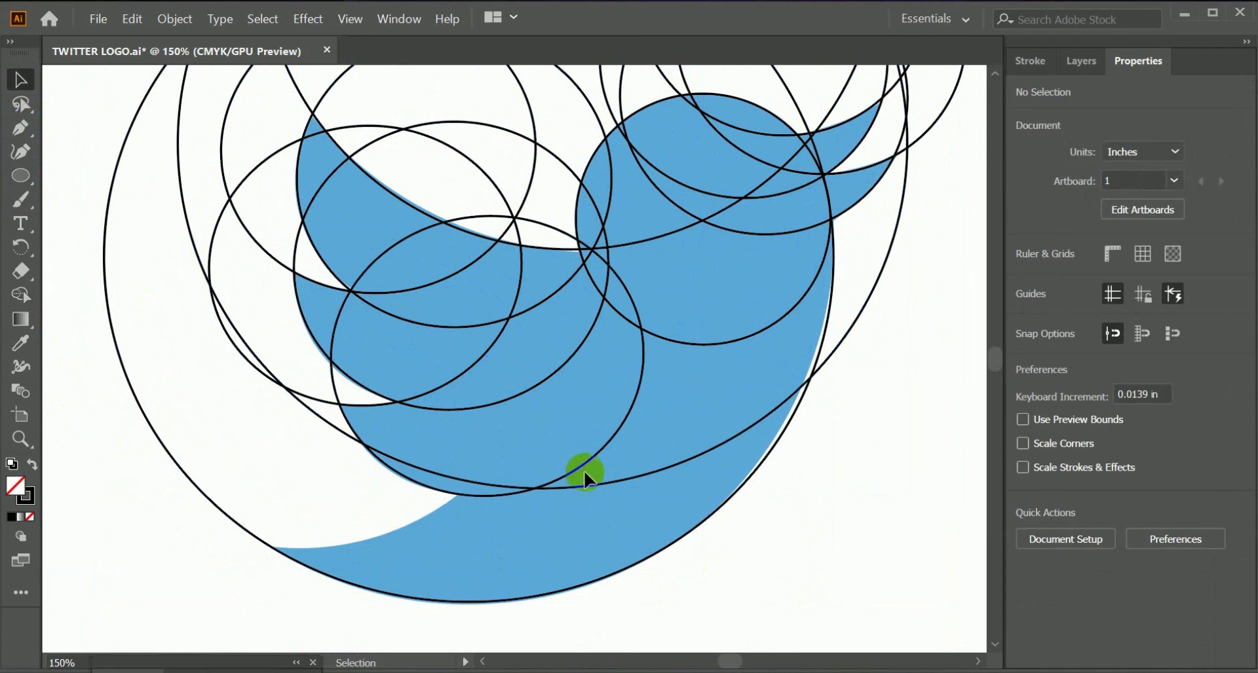
drag(588, 466, 416, 514)
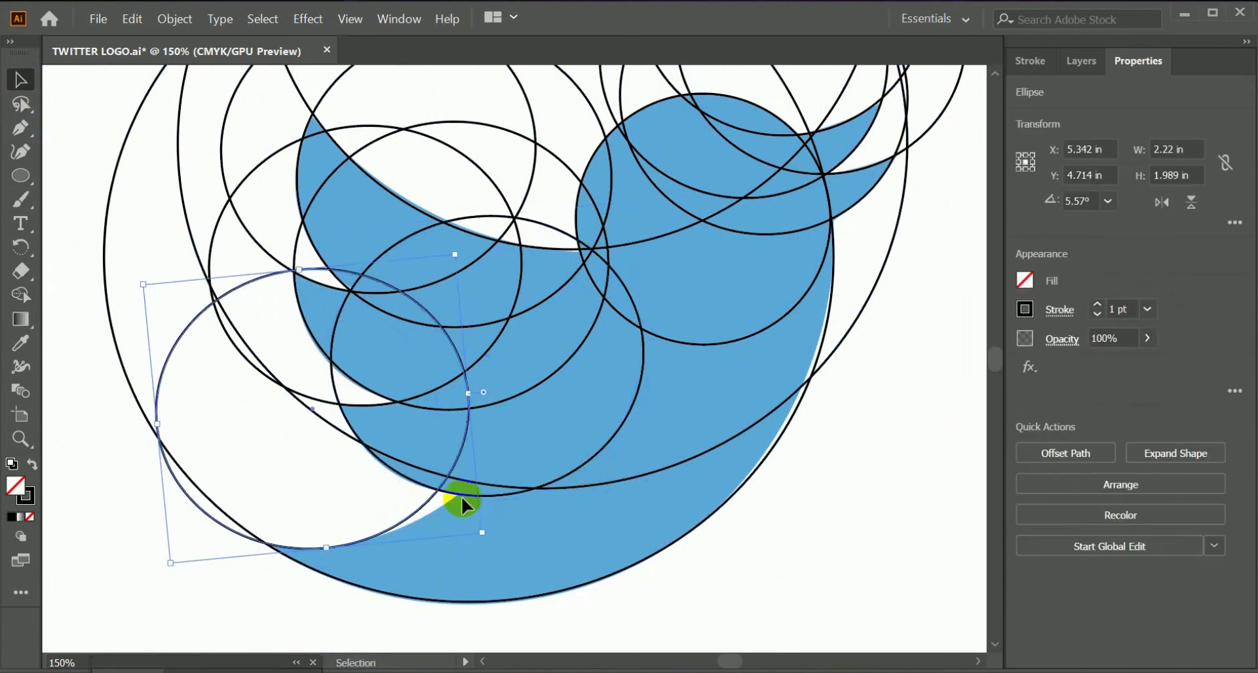
drag(479, 538, 505, 550)
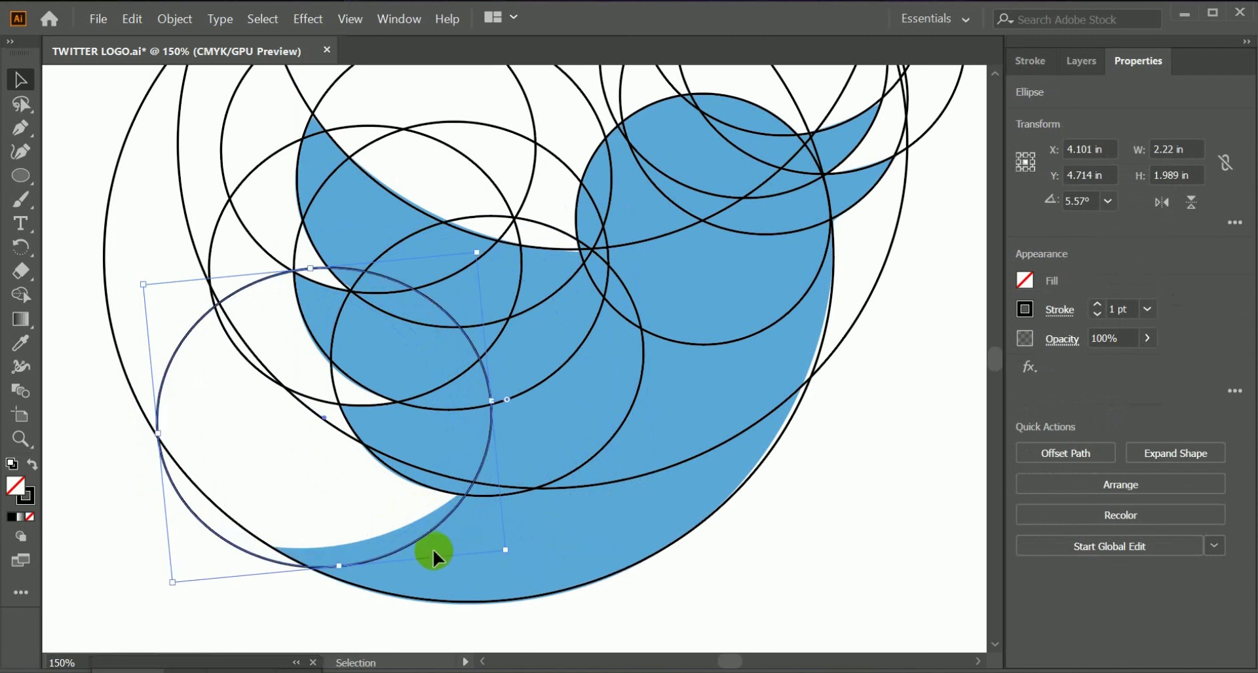
drag(419, 536, 407, 518)
Enlarge the ellipse above the tail to about 2.6 by 2.35 in and fit its lower edge to the tail's upper curve
mouse_move(497, 533)
mouse_down()
mouse_move(528, 536)
mouse_move(512, 544)
mouse_up()
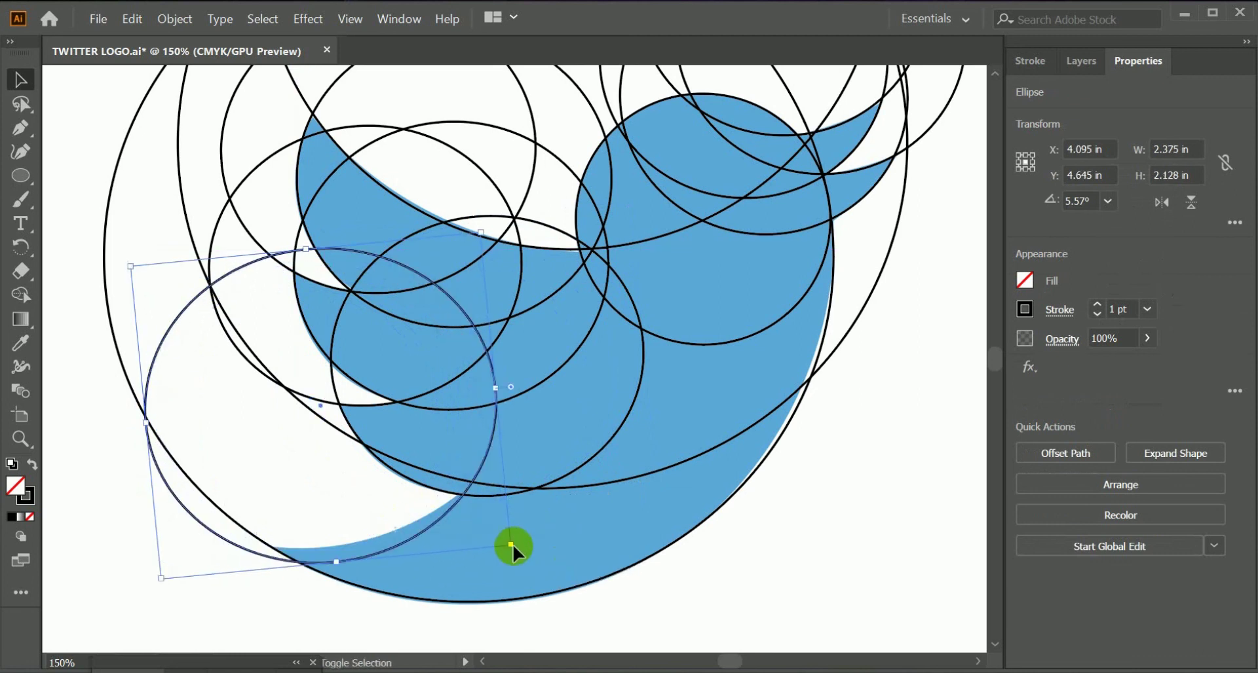
drag(416, 538, 415, 524)
drag(516, 532, 518, 536)
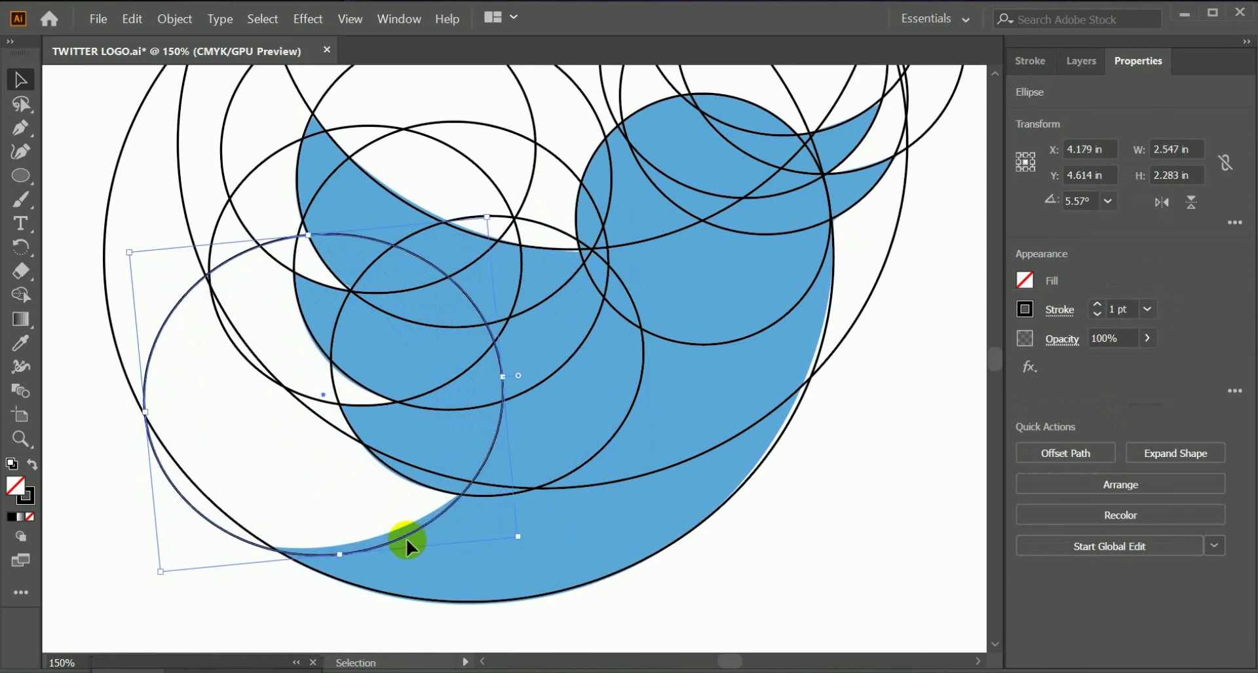
drag(406, 539, 401, 534)
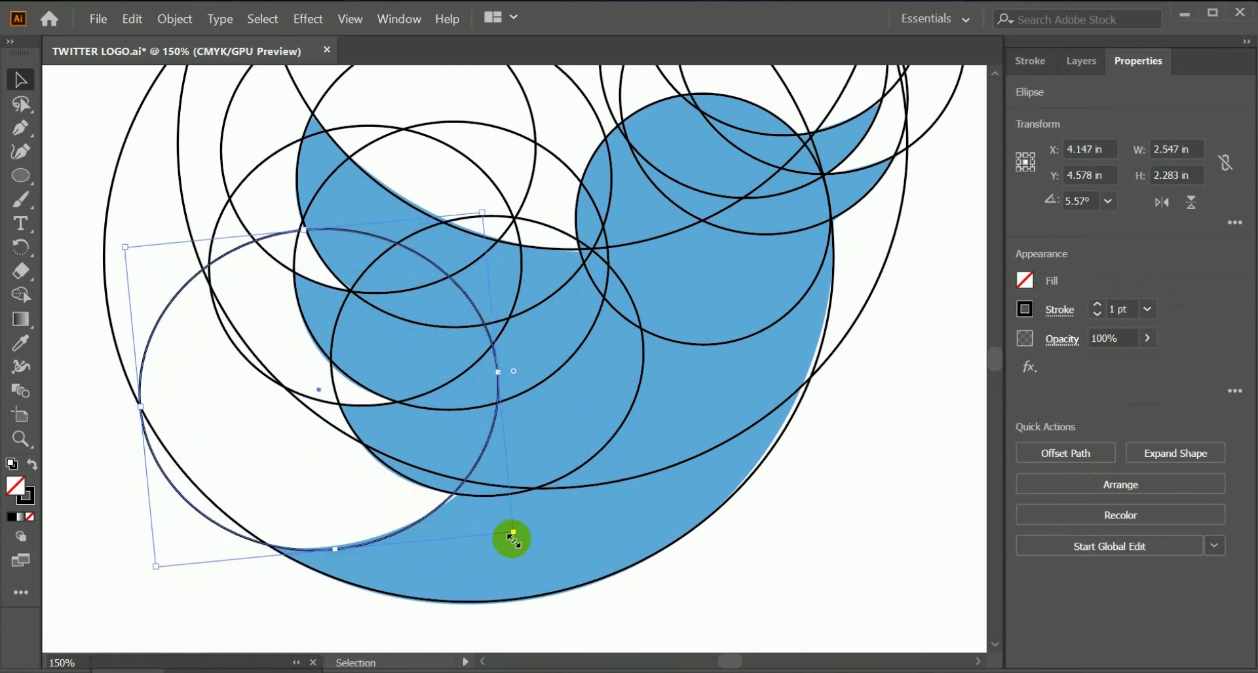
mouse_move(512, 538)
mouse_down()
mouse_move(542, 533)
mouse_move(524, 539)
mouse_up()
drag(421, 529, 415, 519)
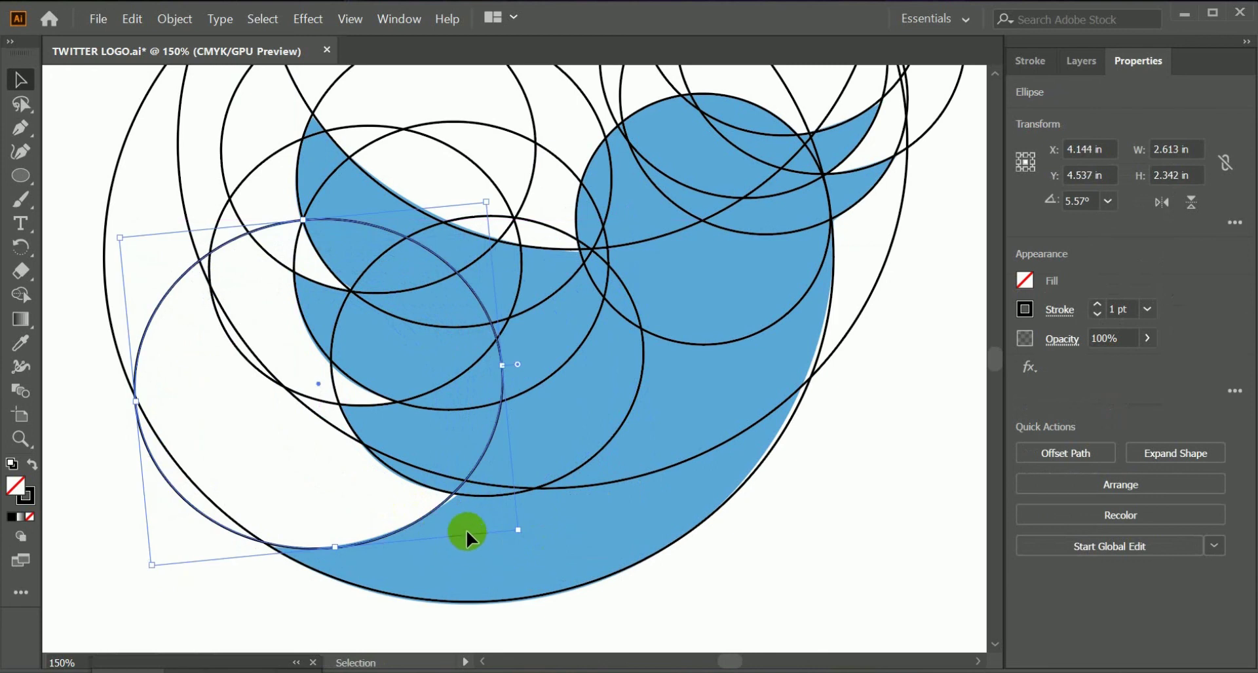
key(Right)
key(Right)
drag(517, 530, 519, 530)
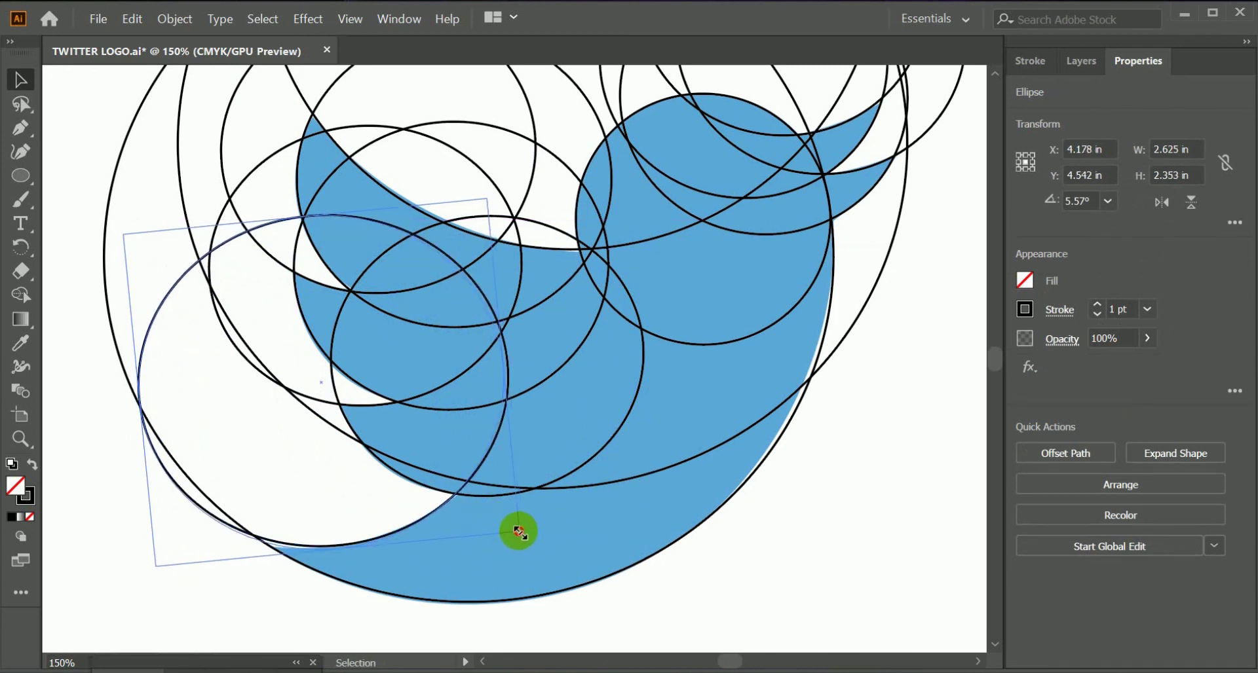
click(518, 529)
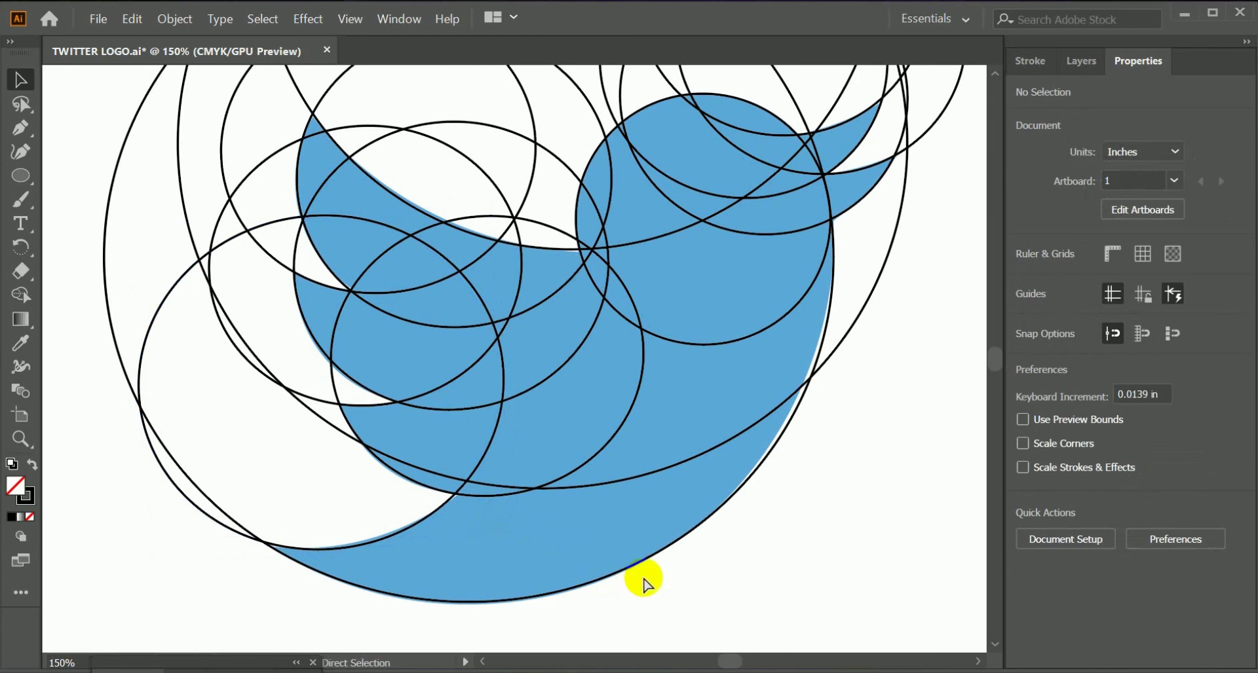
Select all the ellipses and merge the regions forming the bird's wing, head, beak, body and tail with the Shape Builder tool
key(ctrl+minus)
key(ctrl+minus)
drag(741, 452, 693, 522)
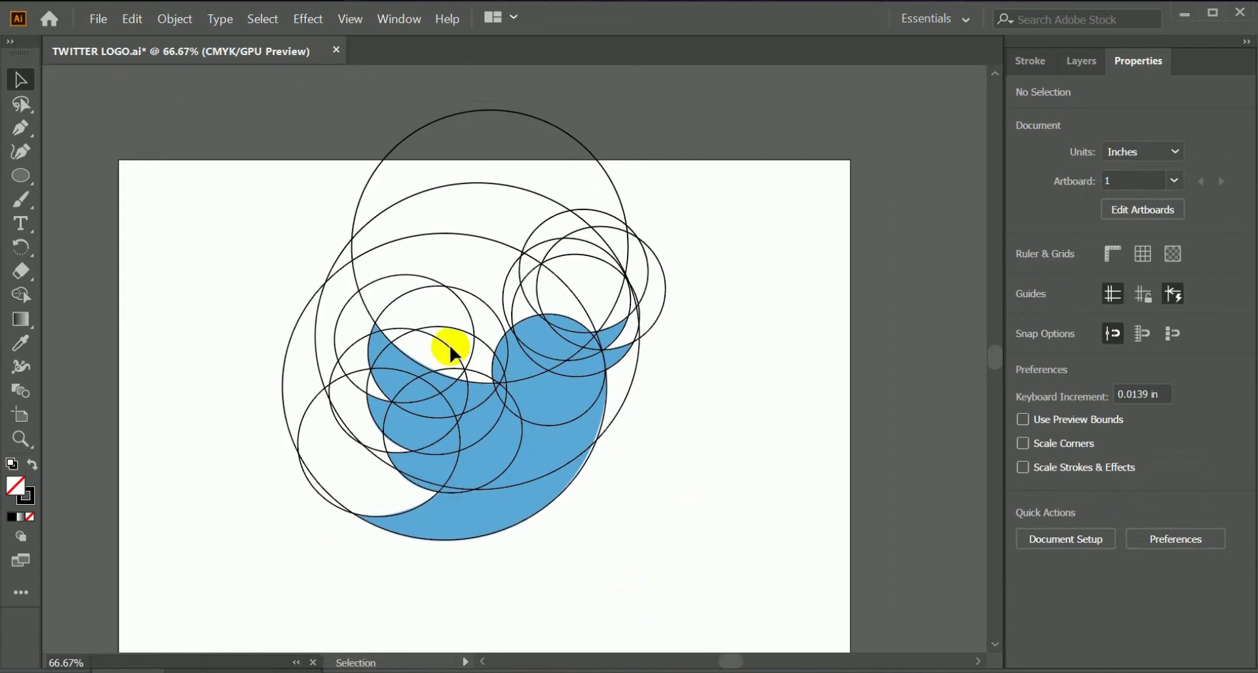
key(ctrl+a)
click(30, 377)
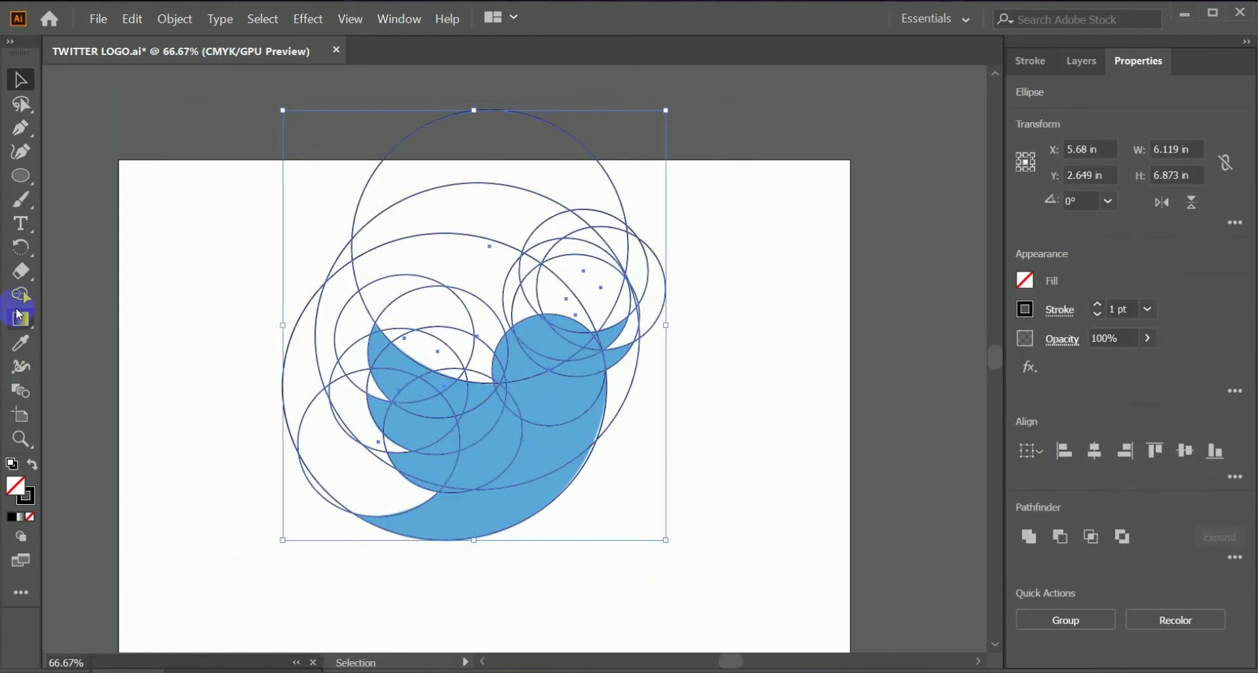
click(28, 303)
key(ctrl+plus)
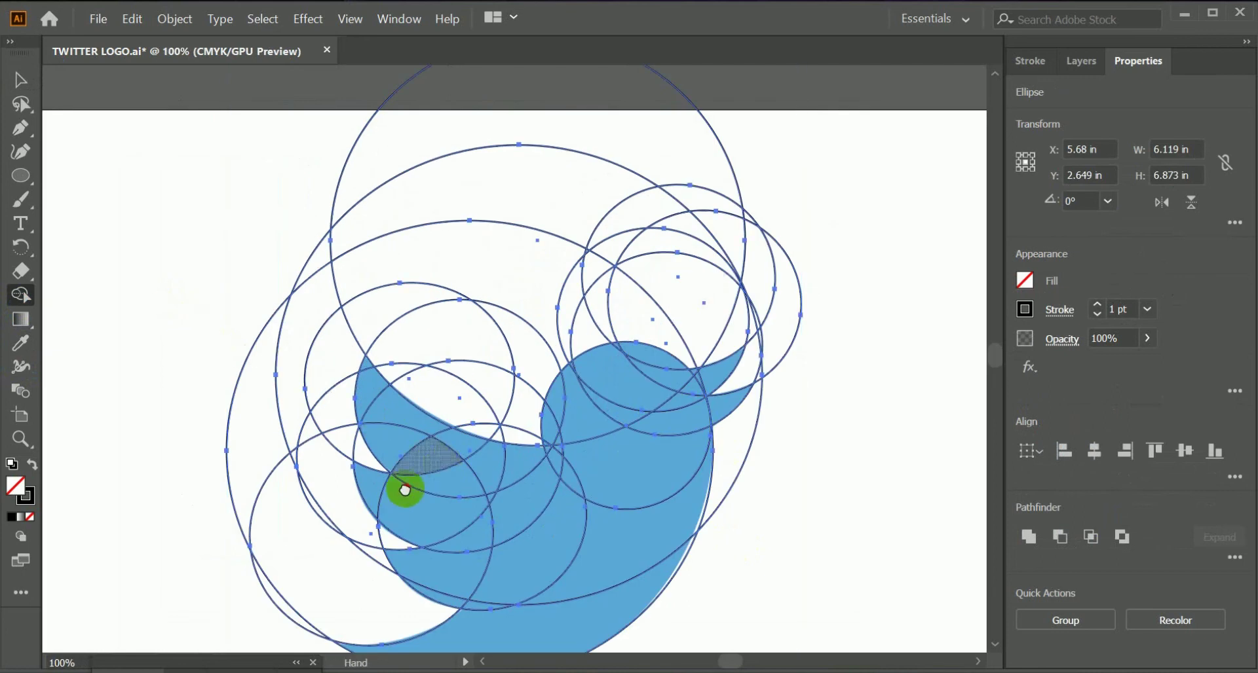
drag(405, 489, 360, 424)
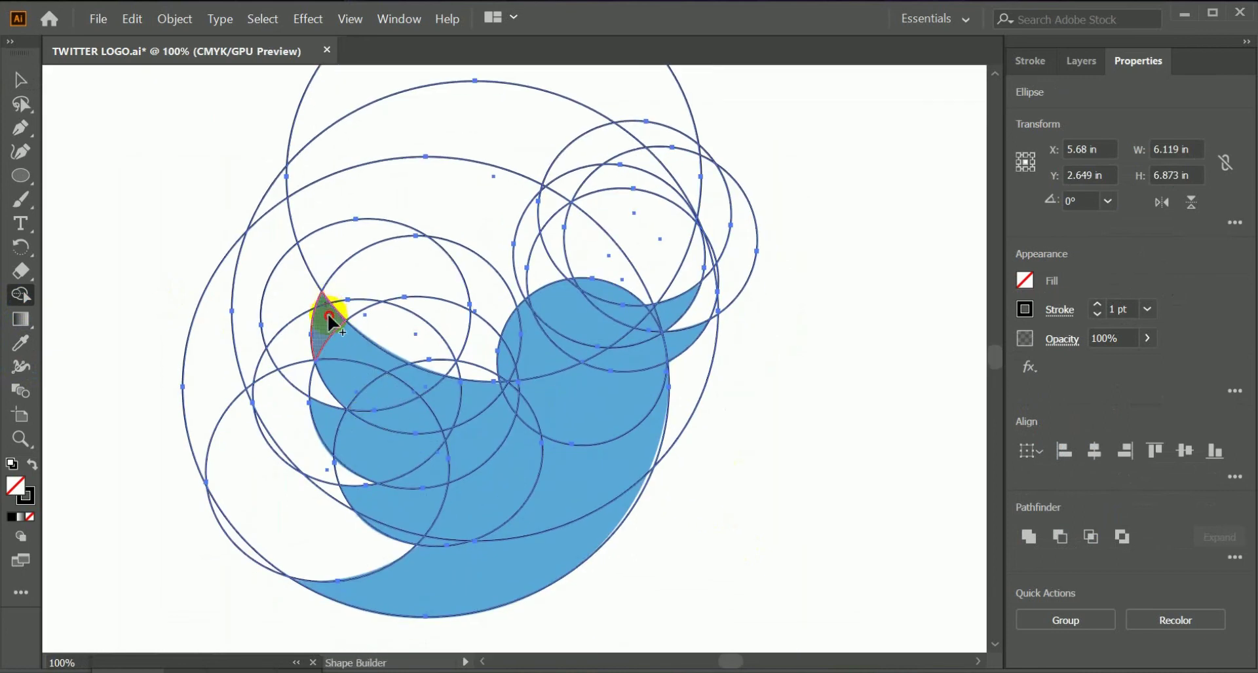
drag(331, 321, 350, 368)
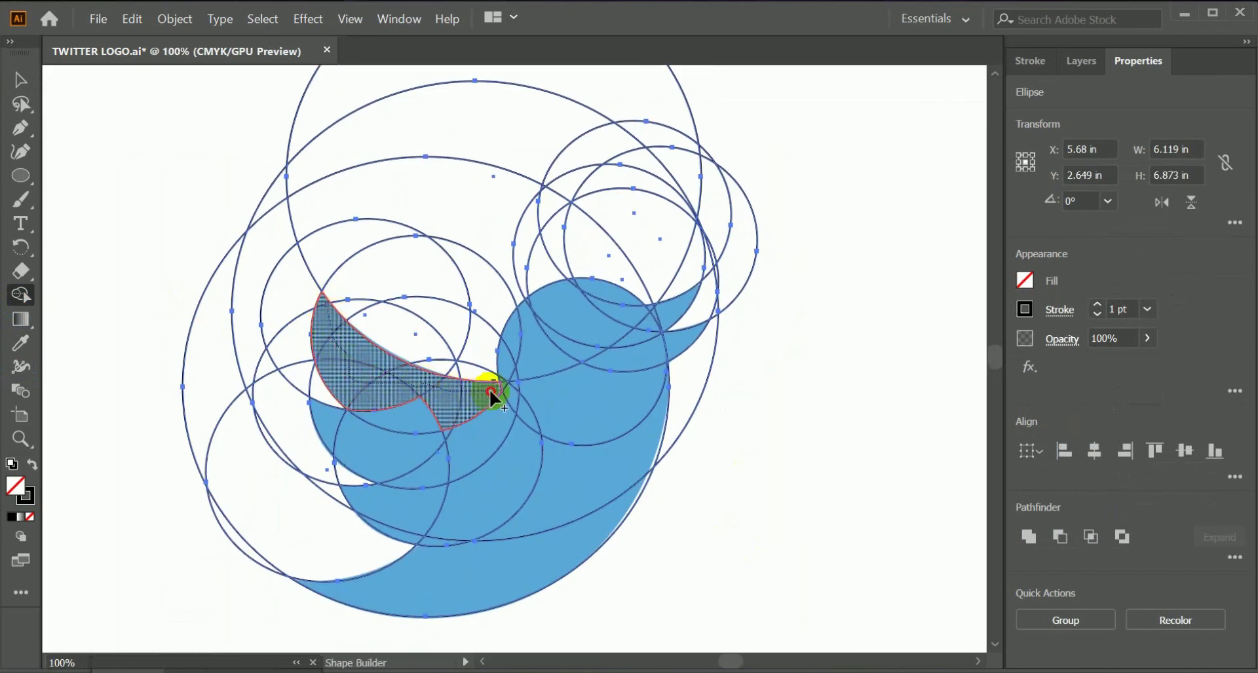
mouse_move(505, 380)
mouse_down()
mouse_move(515, 320)
mouse_move(575, 286)
mouse_move(602, 287)
mouse_move(640, 317)
mouse_move(669, 308)
mouse_move(671, 351)
mouse_up()
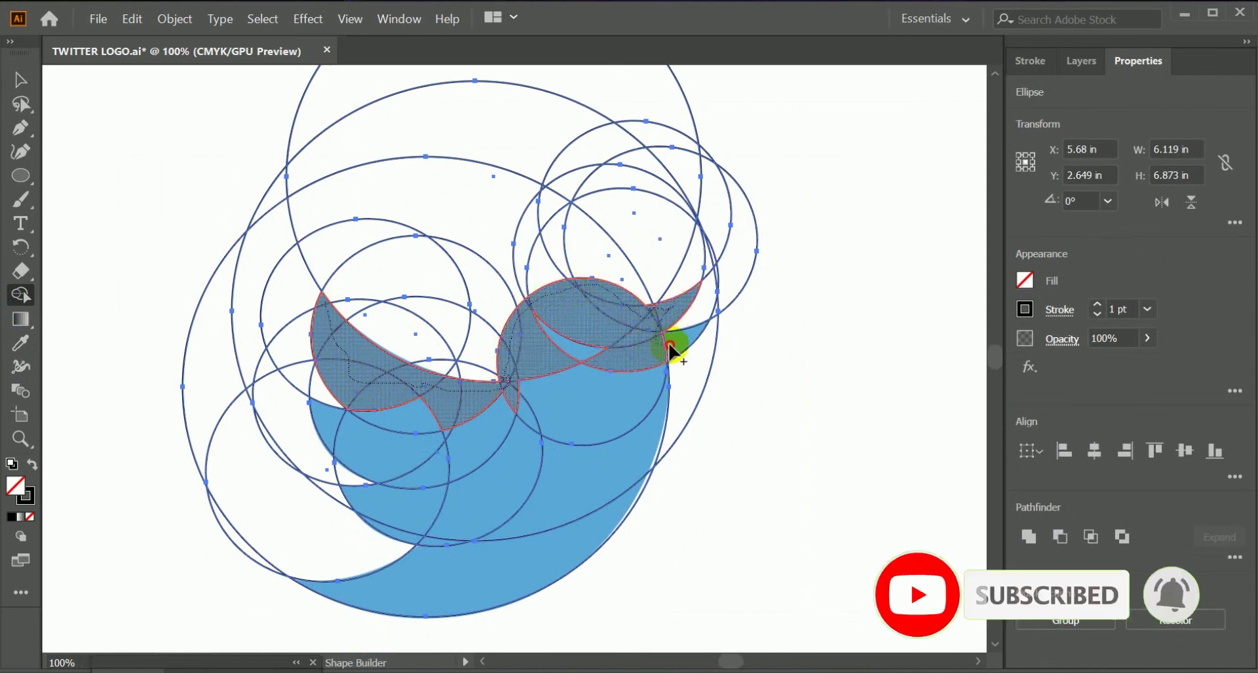
mouse_move(559, 357)
mouse_down()
mouse_move(538, 390)
mouse_move(521, 394)
mouse_move(526, 411)
mouse_move(617, 430)
mouse_move(655, 414)
mouse_move(580, 546)
mouse_up()
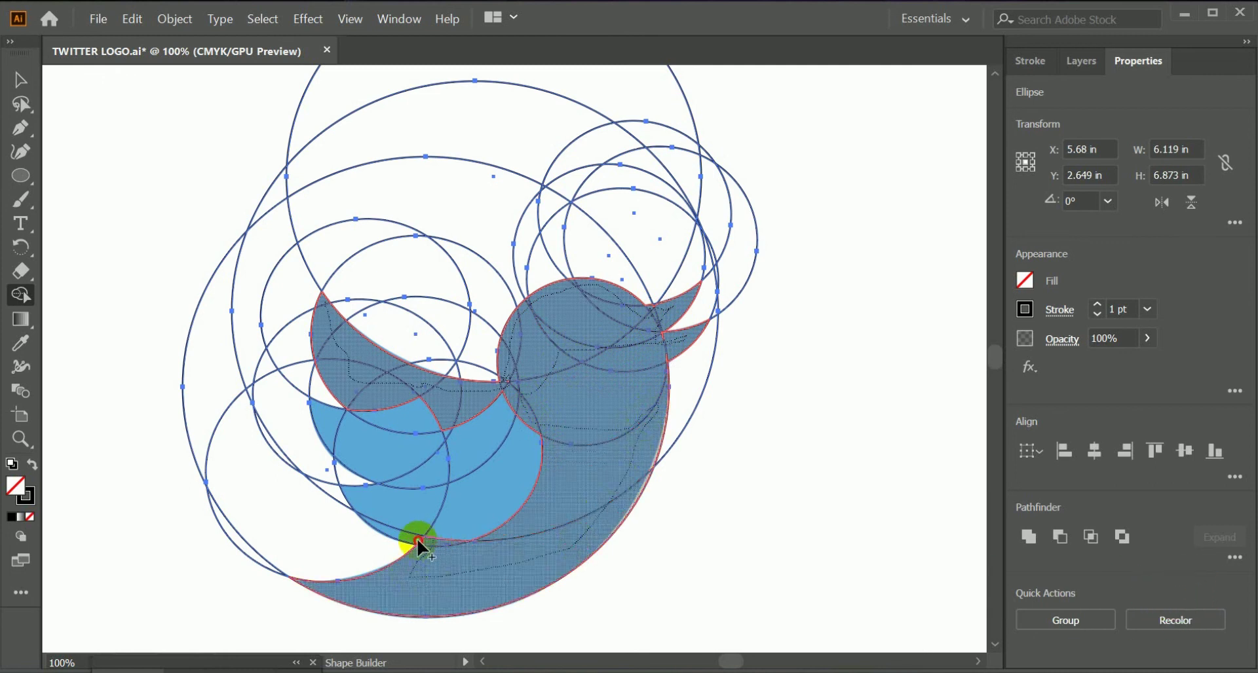
mouse_move(419, 547)
mouse_down()
mouse_move(368, 496)
mouse_move(506, 441)
mouse_move(475, 492)
mouse_move(386, 446)
mouse_move(386, 424)
mouse_move(400, 419)
mouse_move(341, 421)
mouse_up()
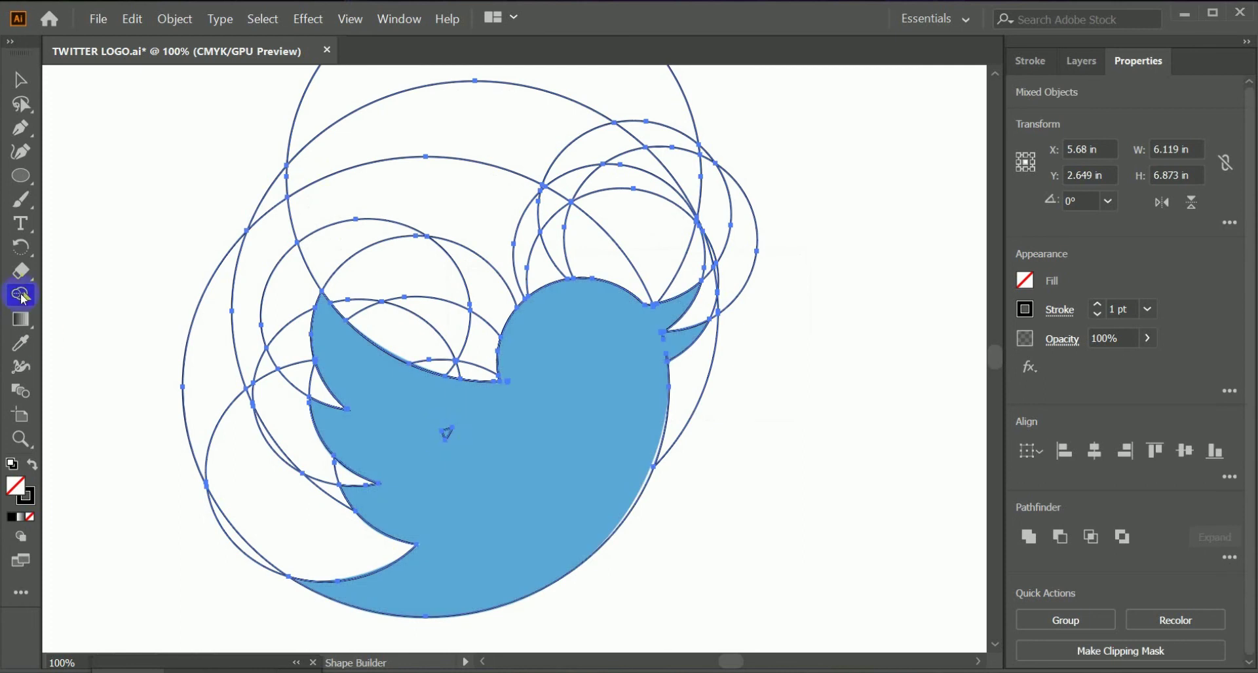
Merge the small leftover triangle inside the wing into the bird shape with the Shape Builder tool and clear the selection
click(449, 439)
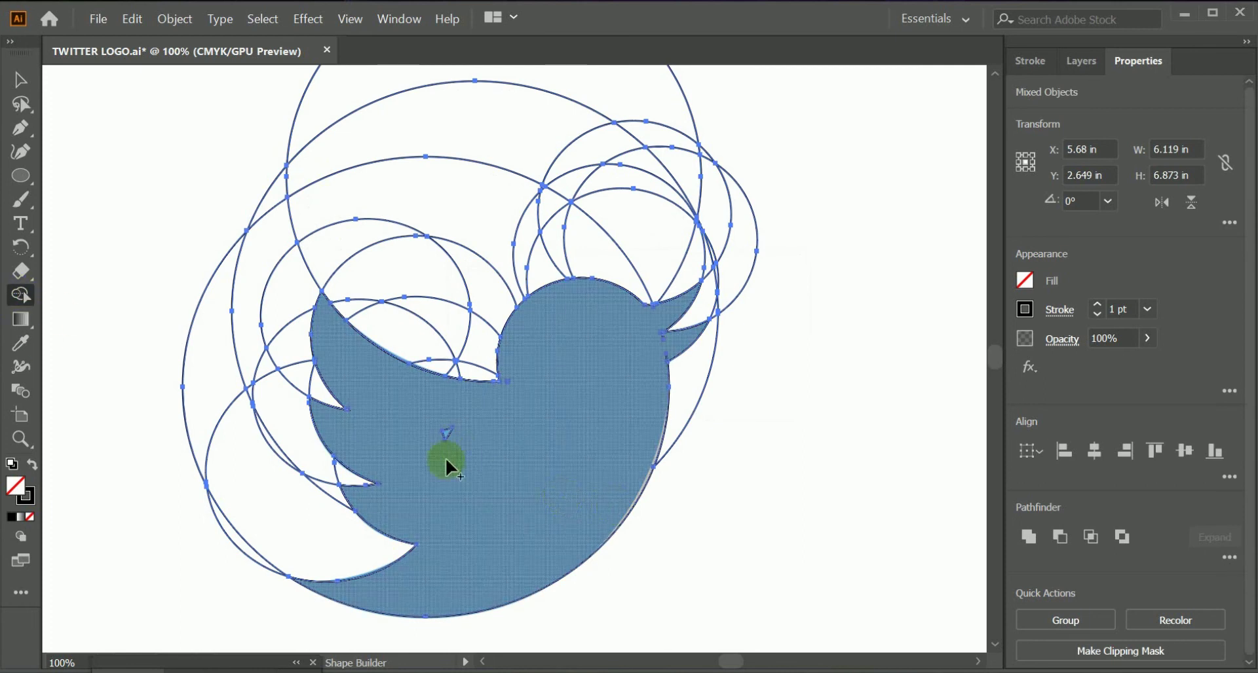
mouse_move(705, 565)
mouse_down()
mouse_move(268, 348)
mouse_move(258, 326)
mouse_up()
drag(319, 378, 272, 359)
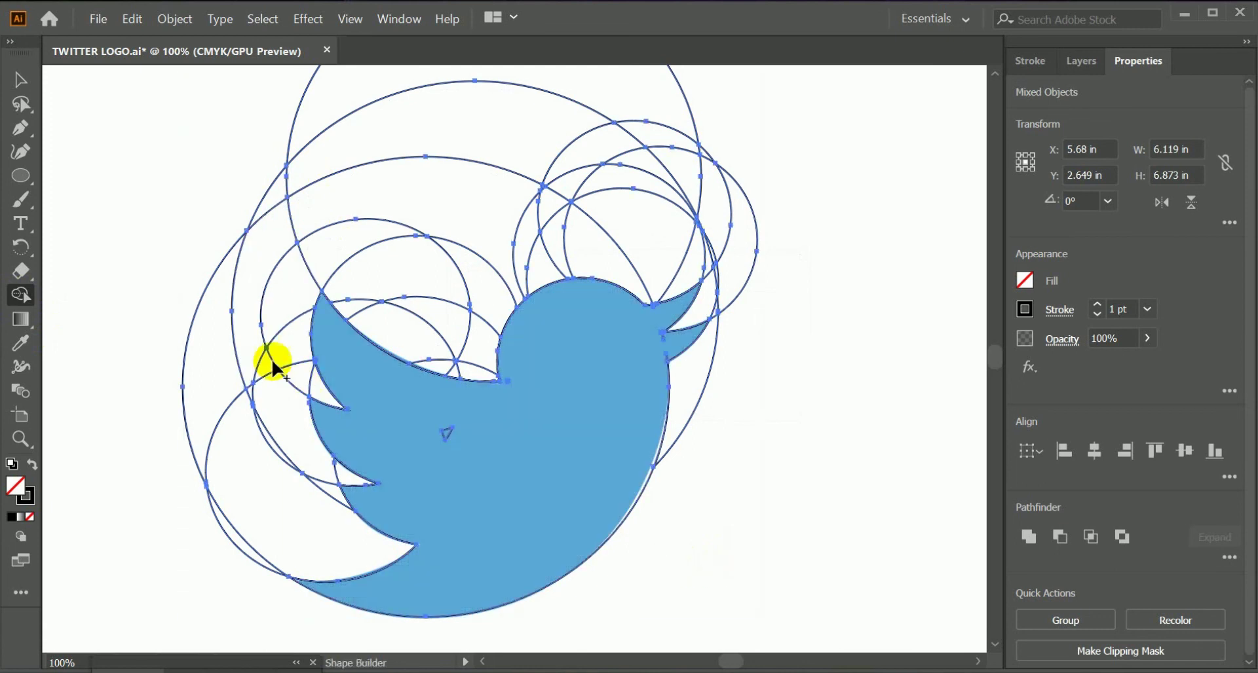
click(18, 81)
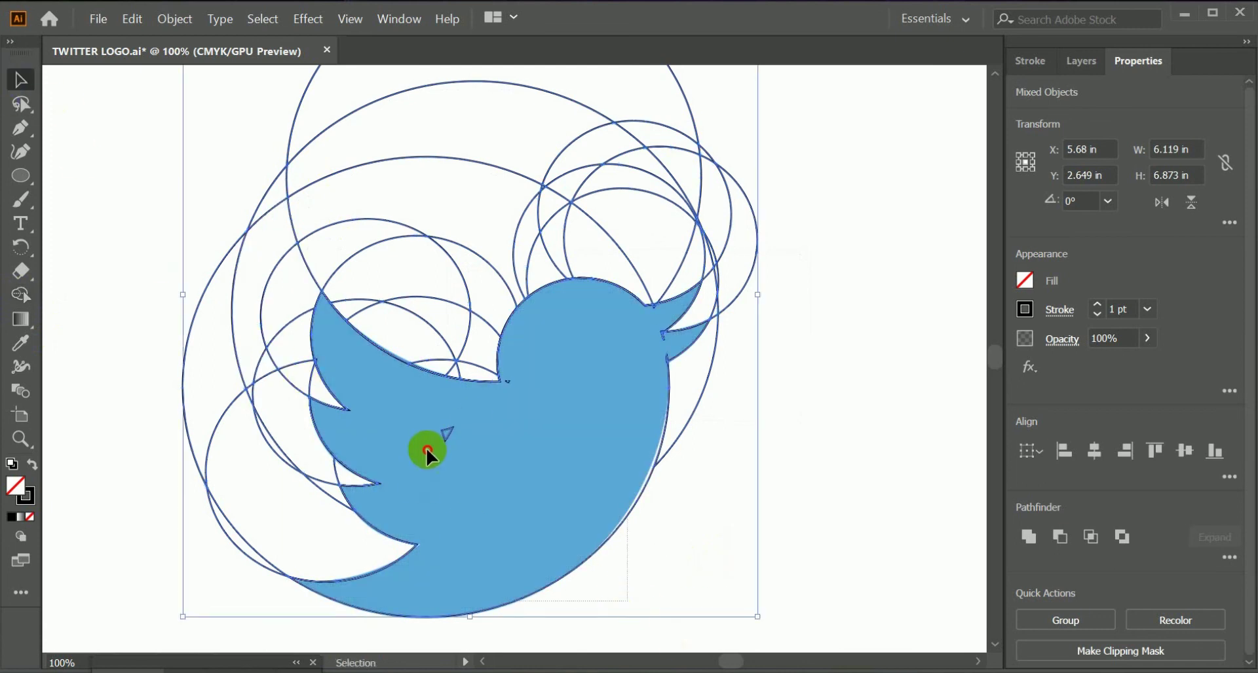
click(425, 414)
click(22, 301)
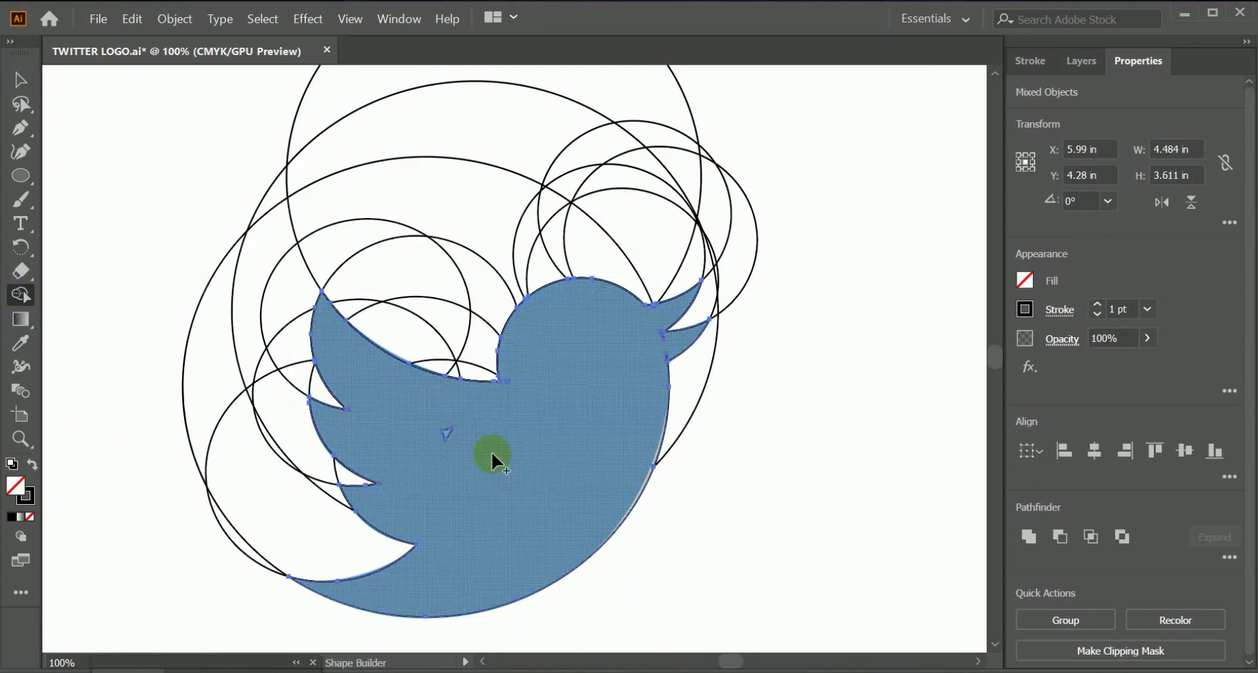
click(448, 434)
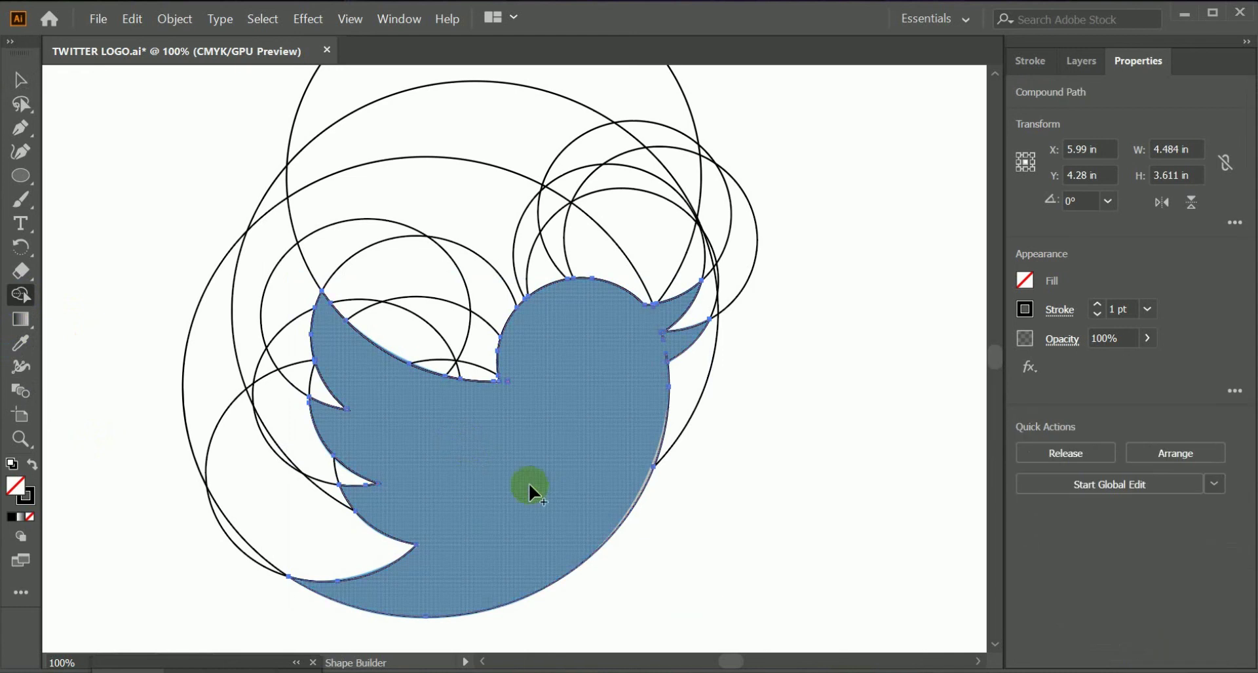
click(20, 79)
key(ctrl+shift+a)
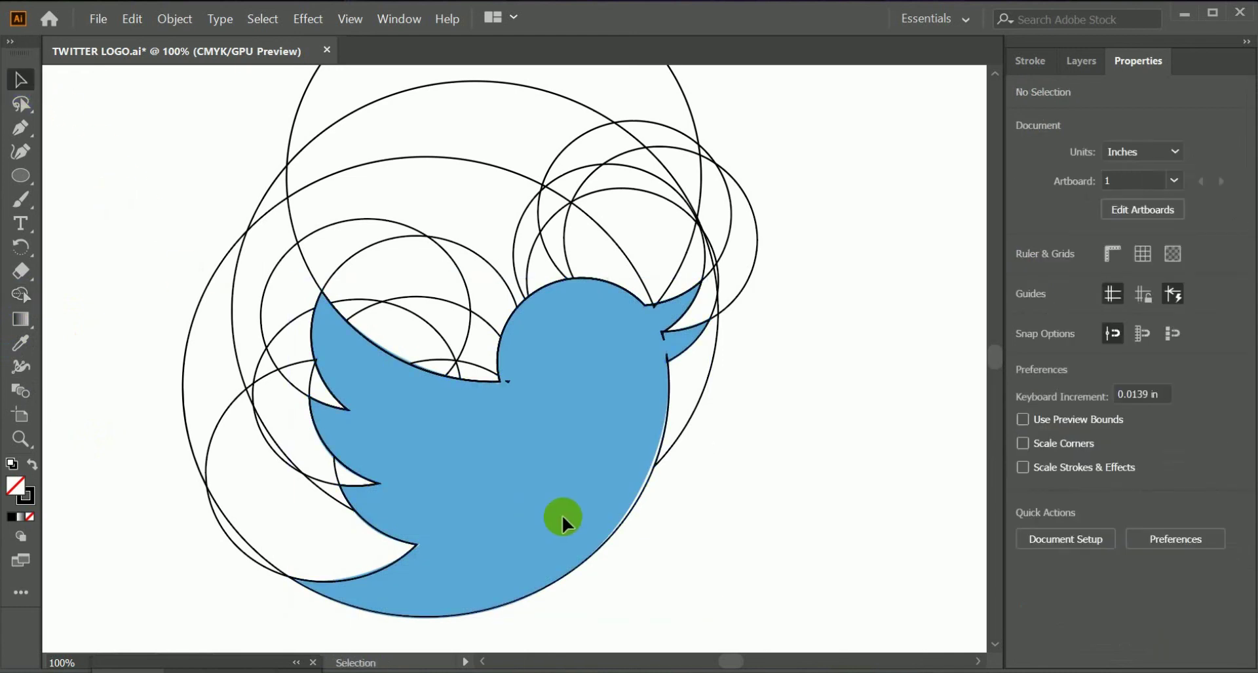
Delete the leftover large outer arcs and the circle remnants above the bird's wing, head and beak
key(ctrl+minus)
key(ctrl+minus)
key(ctrl+equal)
drag(292, 145, 473, 239)
key(Delete)
drag(393, 228, 483, 289)
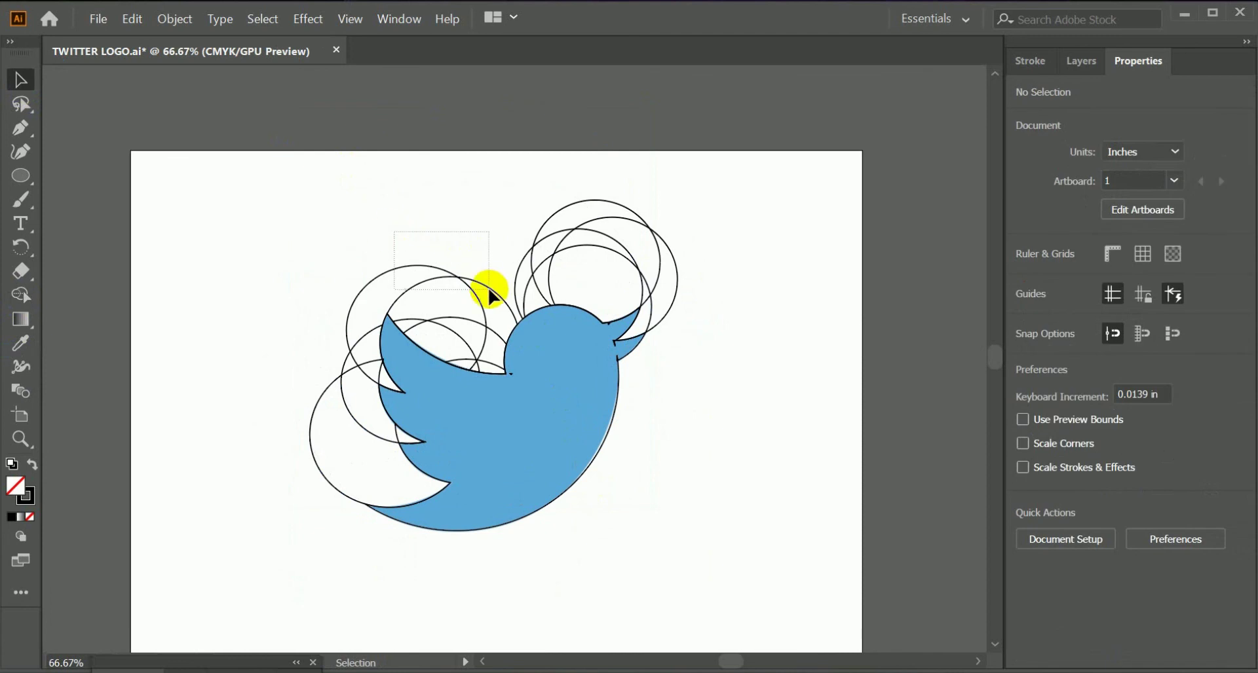
key(Delete)
drag(528, 207, 623, 252)
key(Delete)
drag(413, 280, 477, 362)
key(Delete)
Delete the leftover arcs beside the wing and in the gaps between the feathers and the tail
key(Delete)
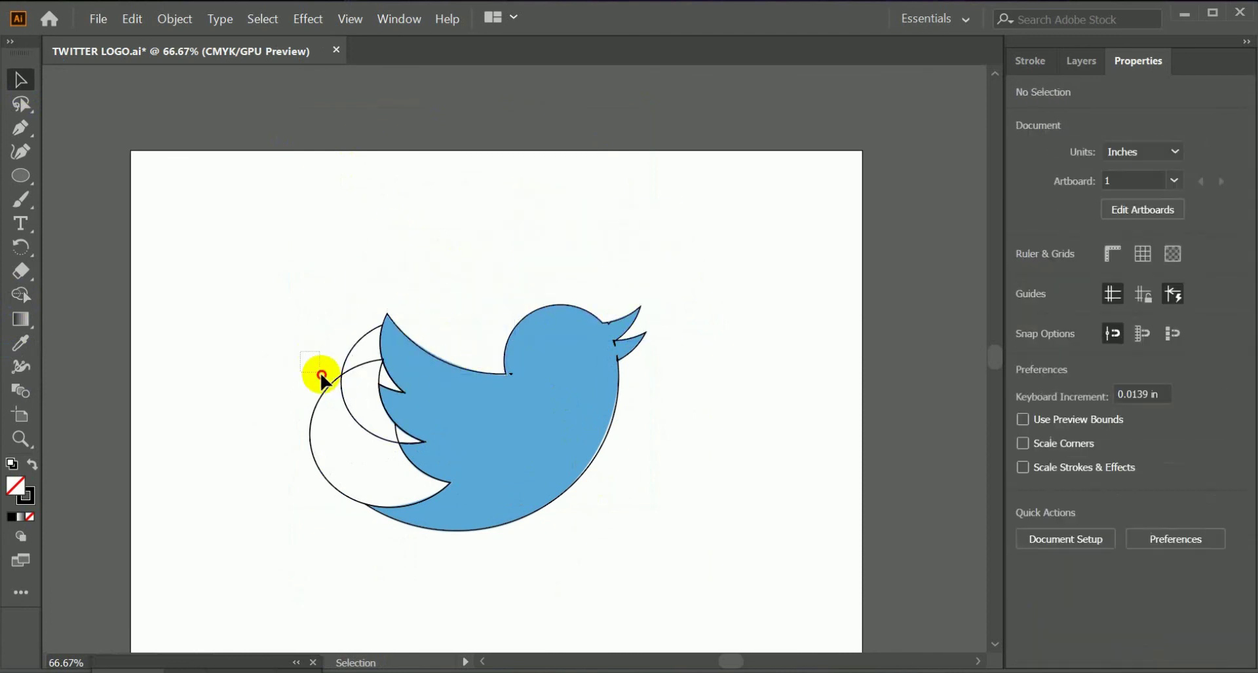
drag(323, 365, 346, 450)
key(Delete)
drag(312, 362, 370, 452)
key(Delete)
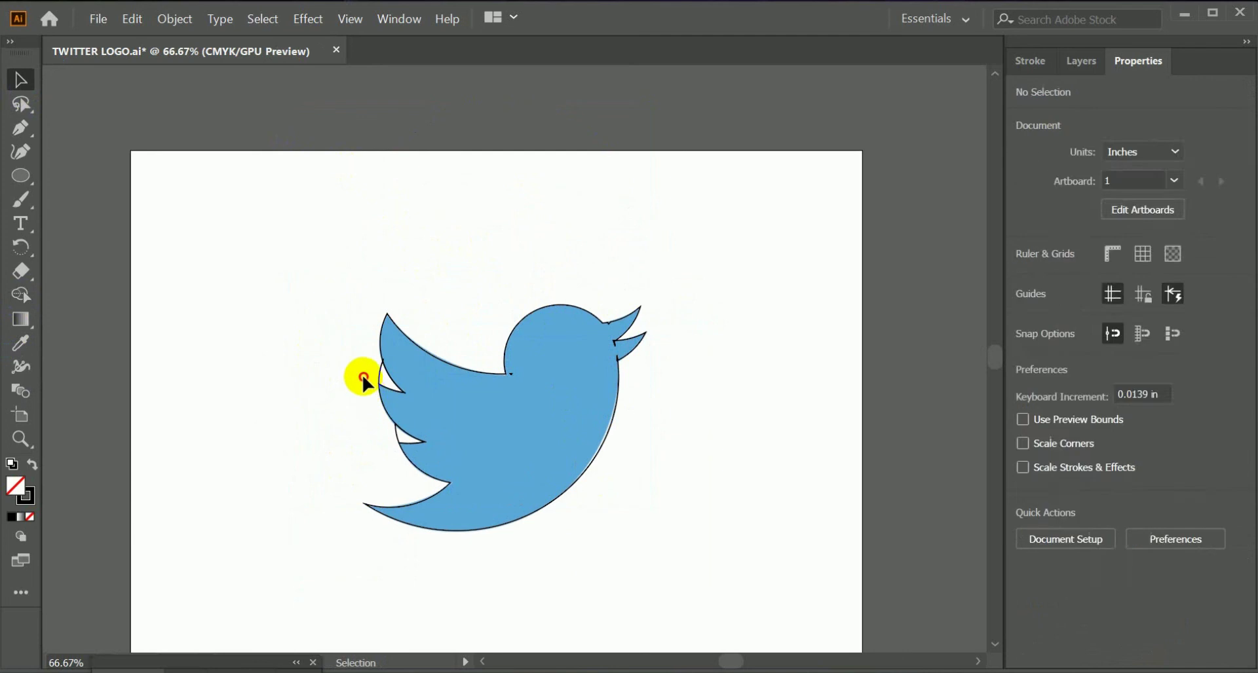
drag(387, 392, 399, 445)
key(Delete)
key(Delete)
Move the whole traced bird outline off the blue reference bird to about X 10.07 in and Y 5.94 in
drag(281, 196, 707, 547)
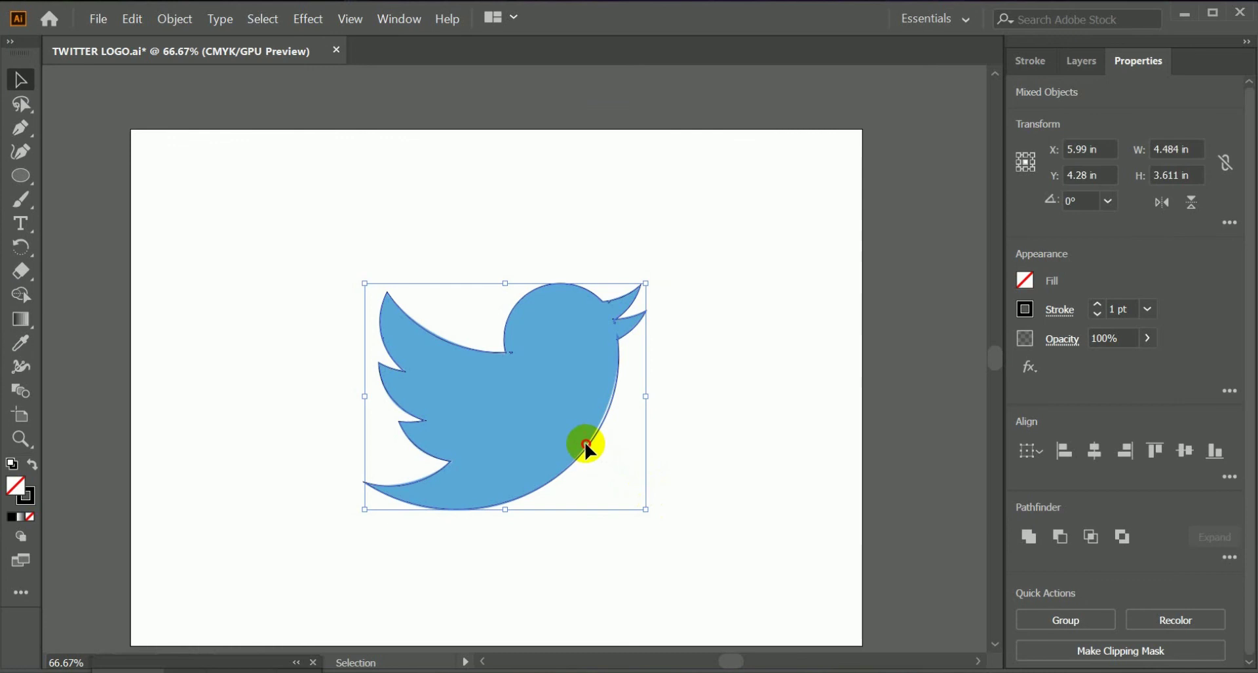
drag(585, 445, 701, 467)
drag(213, 232, 780, 623)
drag(578, 466, 753, 566)
drag(708, 471, 500, 454)
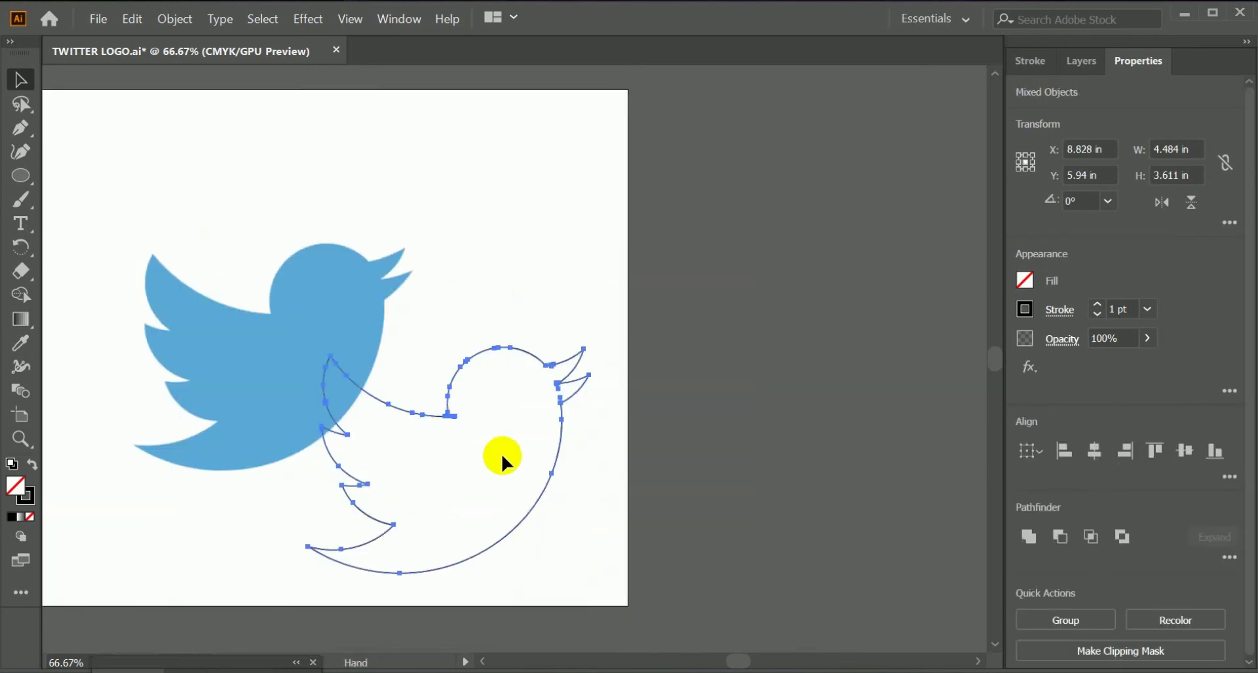
drag(530, 519, 608, 519)
click(485, 268)
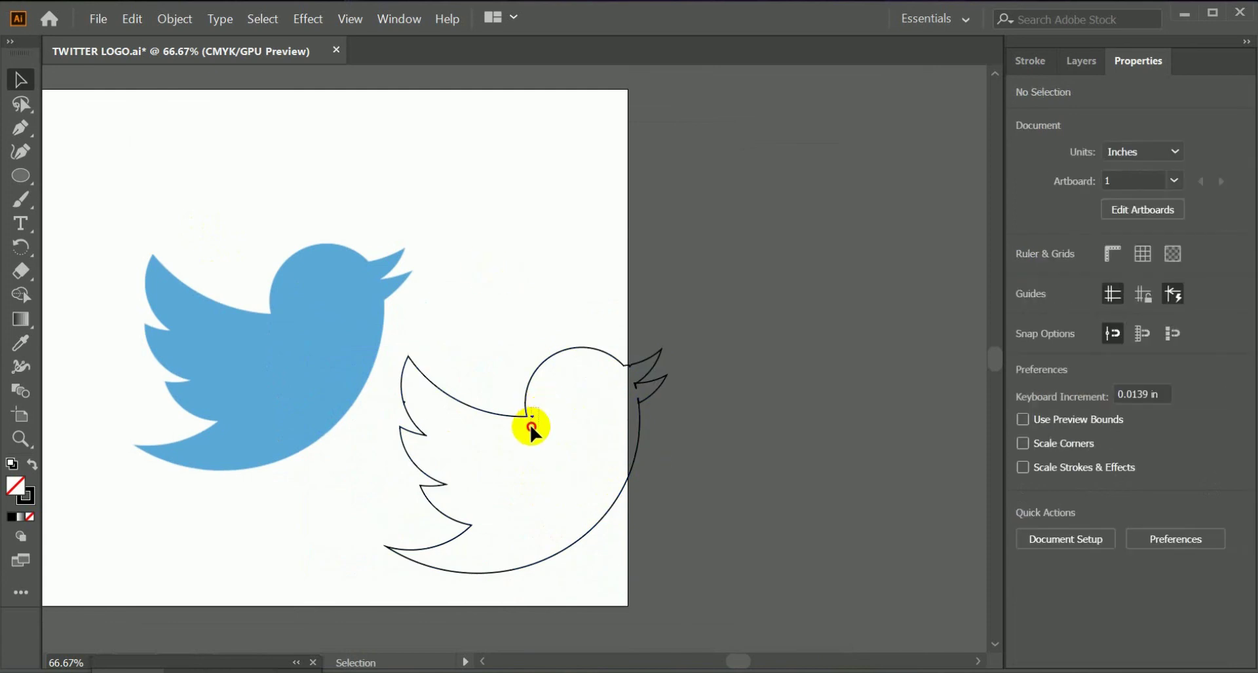
Examine the moved outline up close where the wing meets the neck for stray fragments
click(532, 427)
key(a)
key(ctrl+equal)
key(ctrl+equal)
key(ctrl+equal)
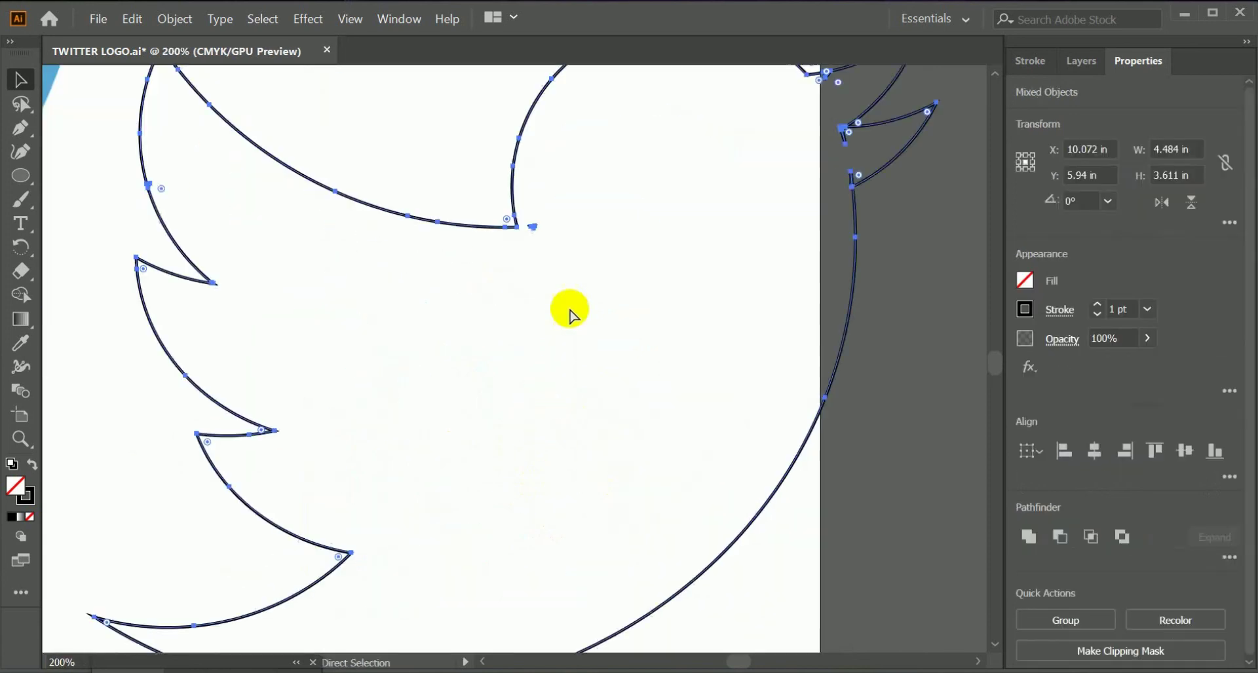
key(ctrl+equal)
click(591, 280)
scroll(604, 288, up, 2)
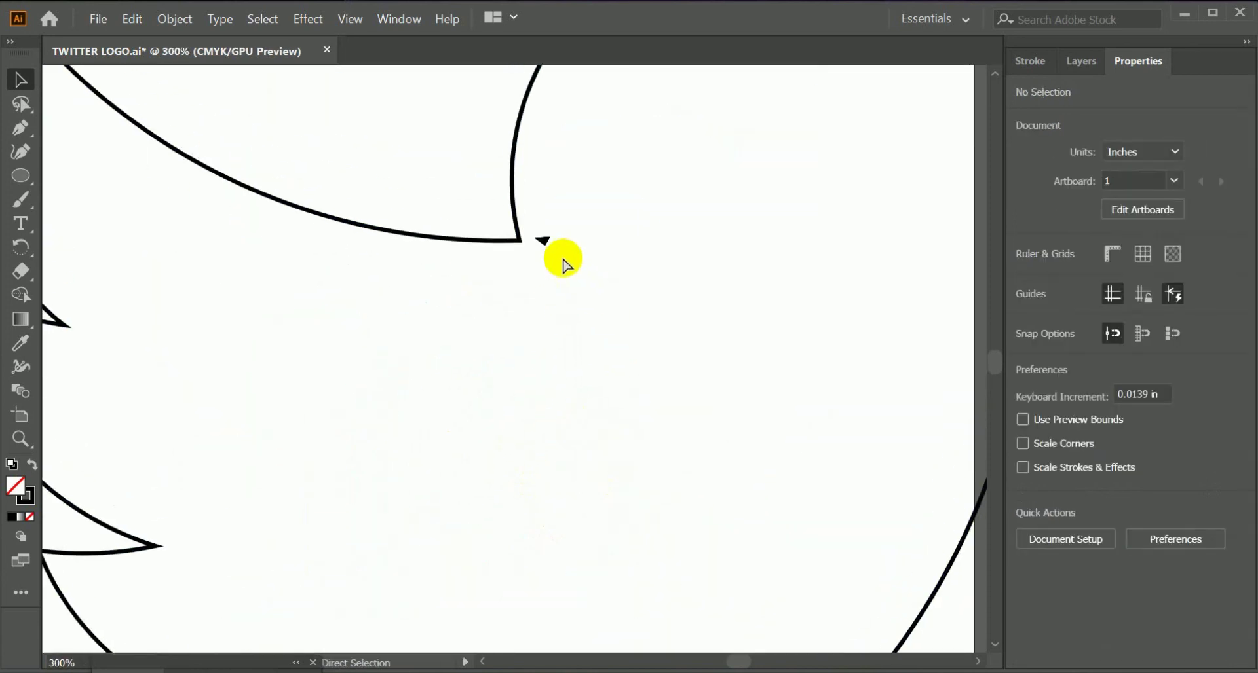
key(ctrl+minus)
key(ctrl+minus)
key(ctrl+minus)
key(ctrl+minus)
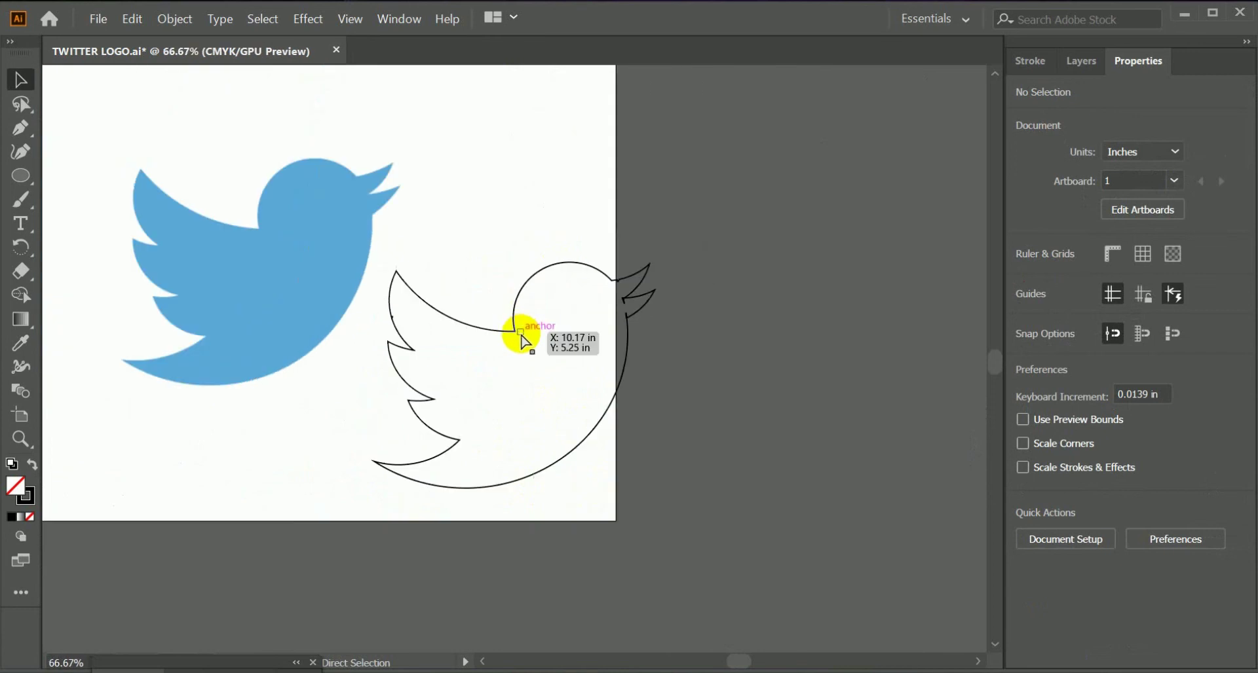
key(space)
drag(537, 393, 679, 472)
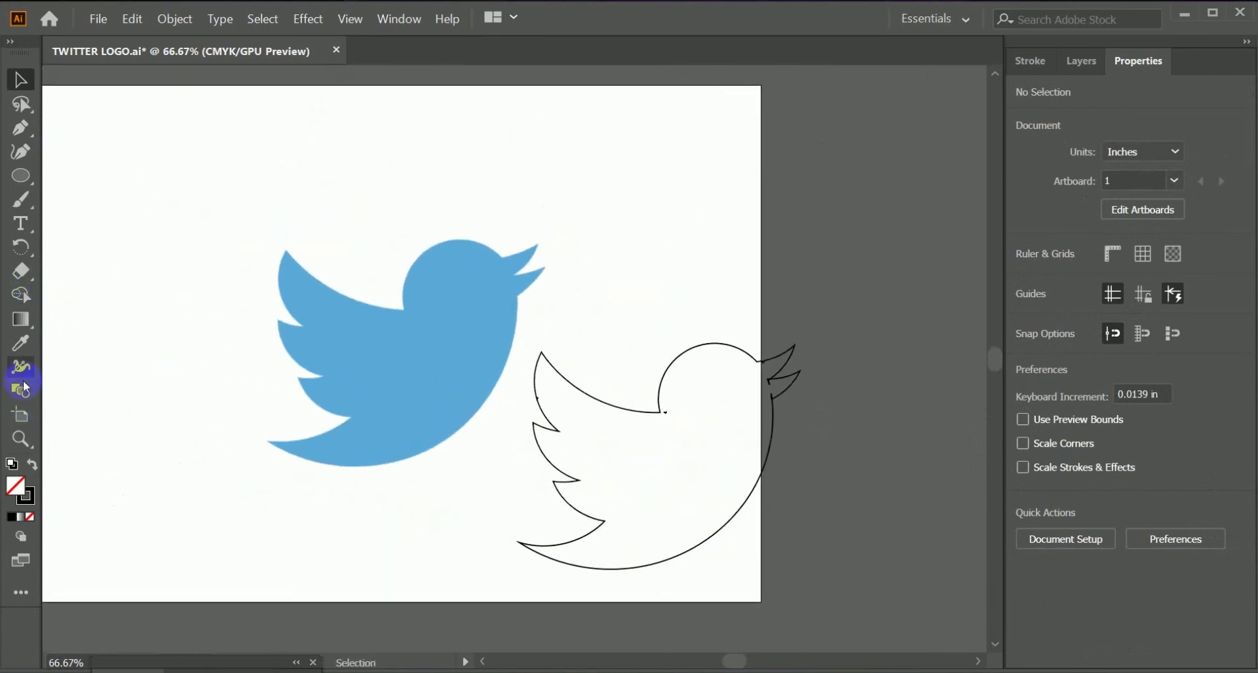
Fill the traced bird outline with the reference bird's blue using the Eyedropper tool, and clear the selection
click(660, 412)
key(i)
click(440, 334)
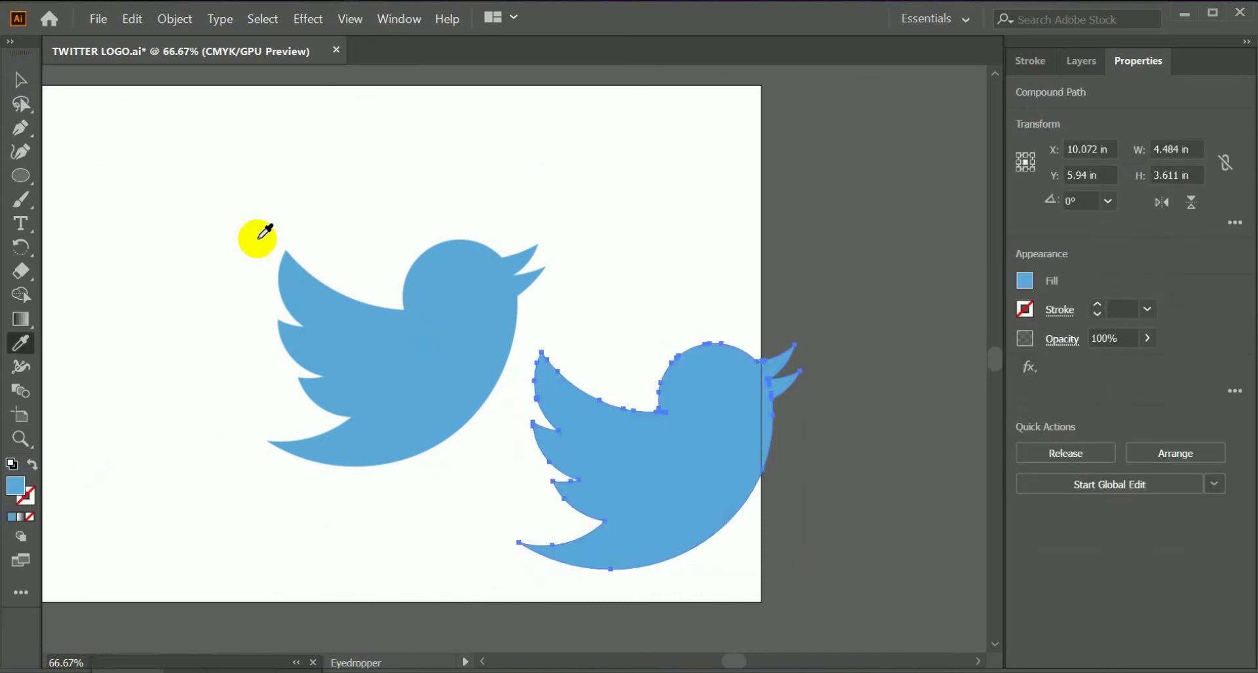
click(20, 80)
click(609, 261)
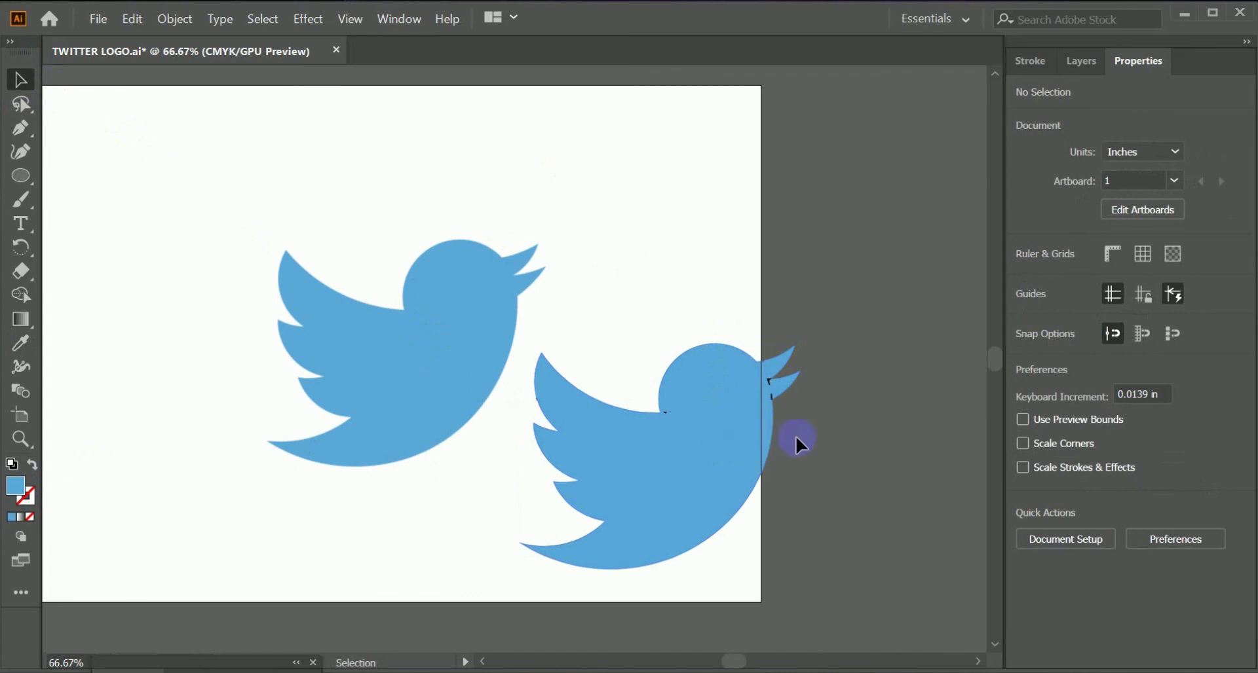
Delete the stray black path fragments at the notch between the two beak halves of the traced blue bird
key(ctrl+plus)
key(ctrl+plus)
drag(812, 454, 148, 322)
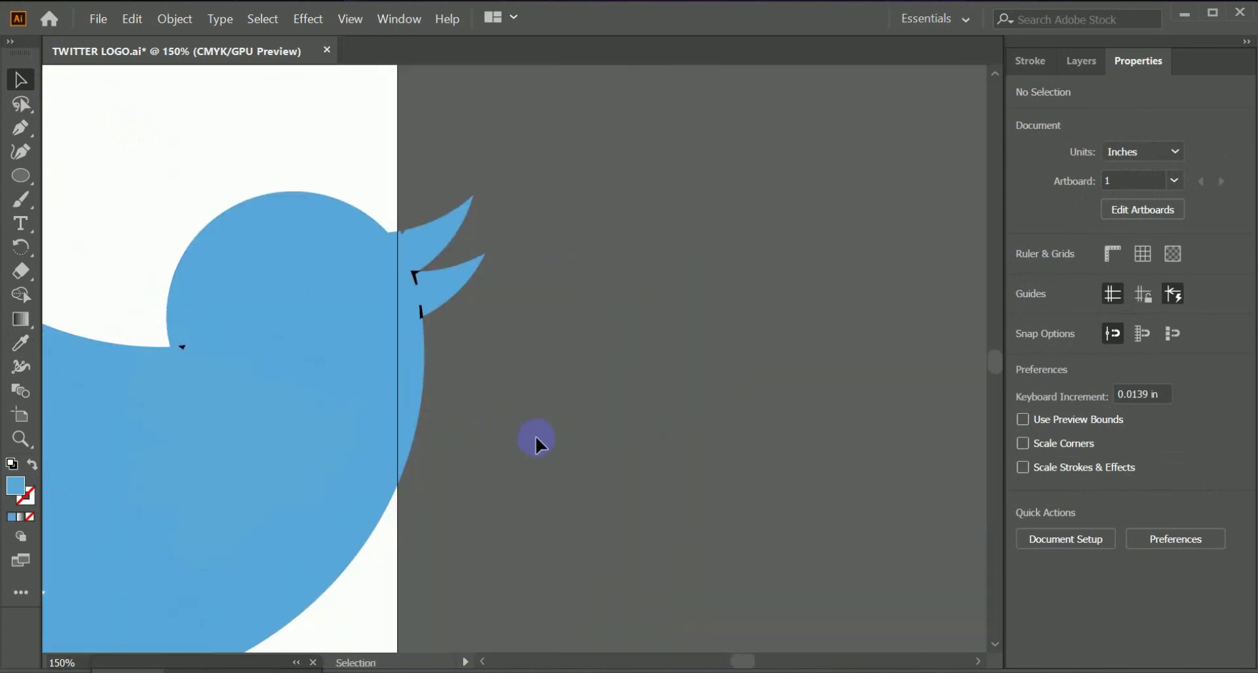
click(415, 279)
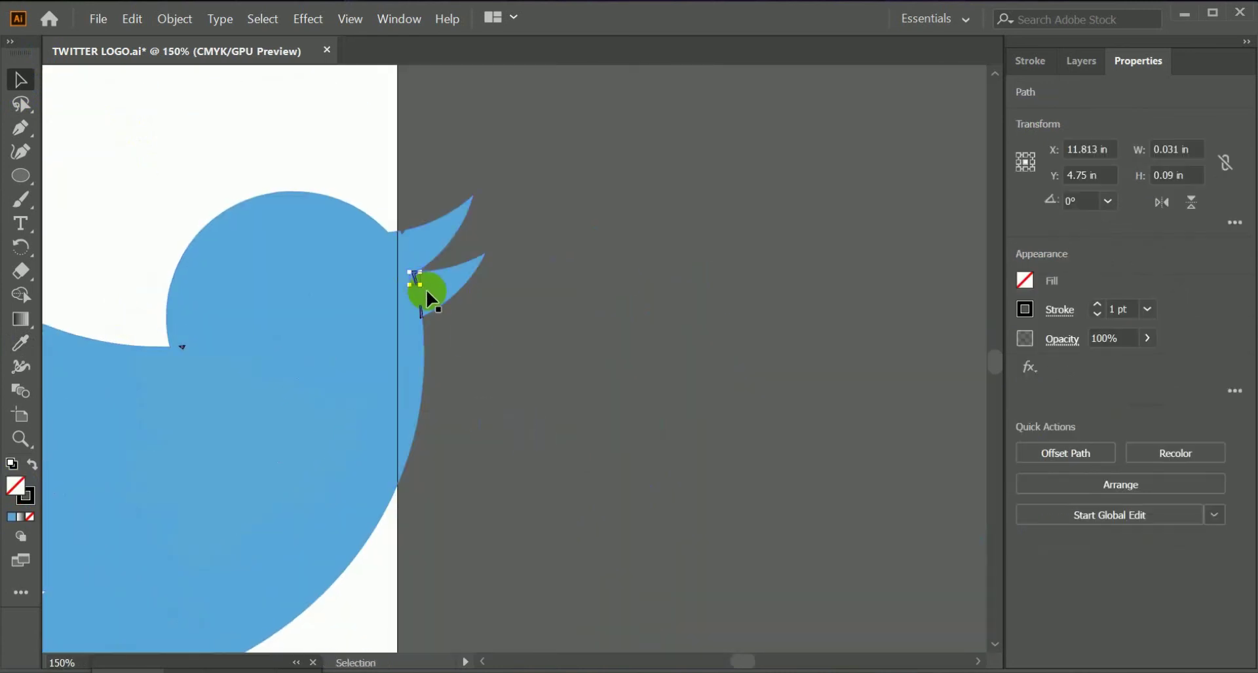
key(Delete)
key(Delete)
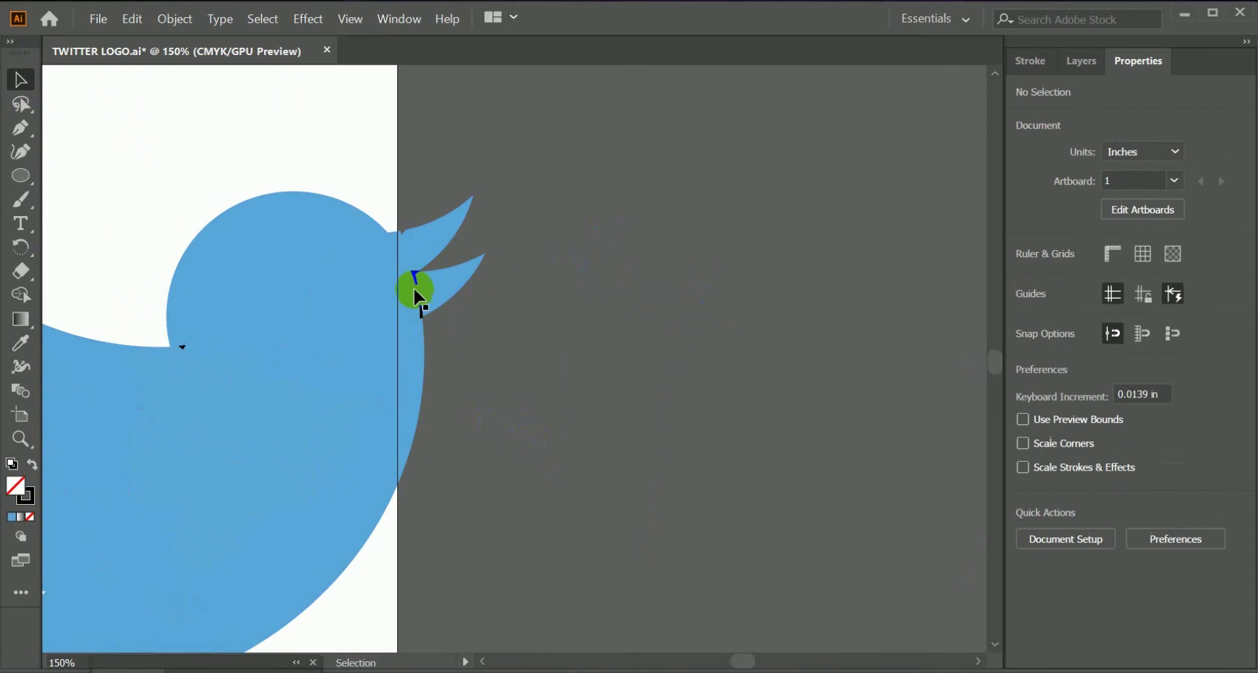
click(416, 284)
Delete the black fragment where the lower beak meets the breast and the small remainder in the beak notch
key(Delete)
click(422, 316)
click(426, 323)
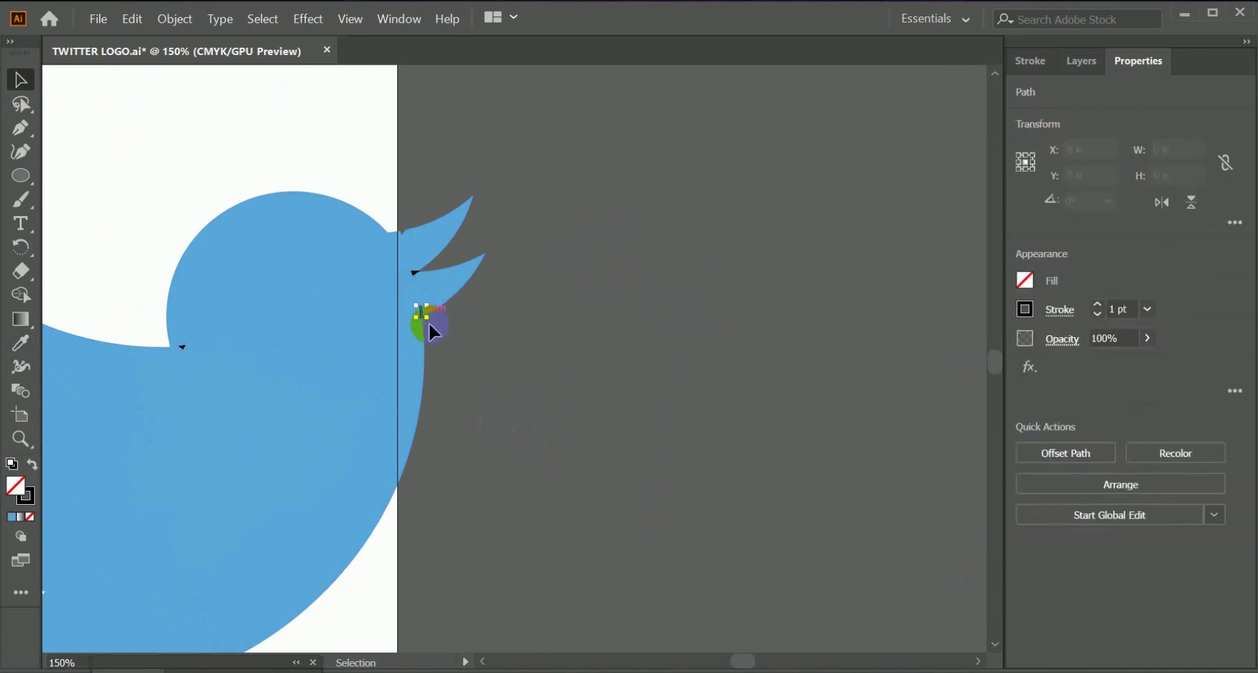
click(412, 280)
click(413, 275)
key(Delete)
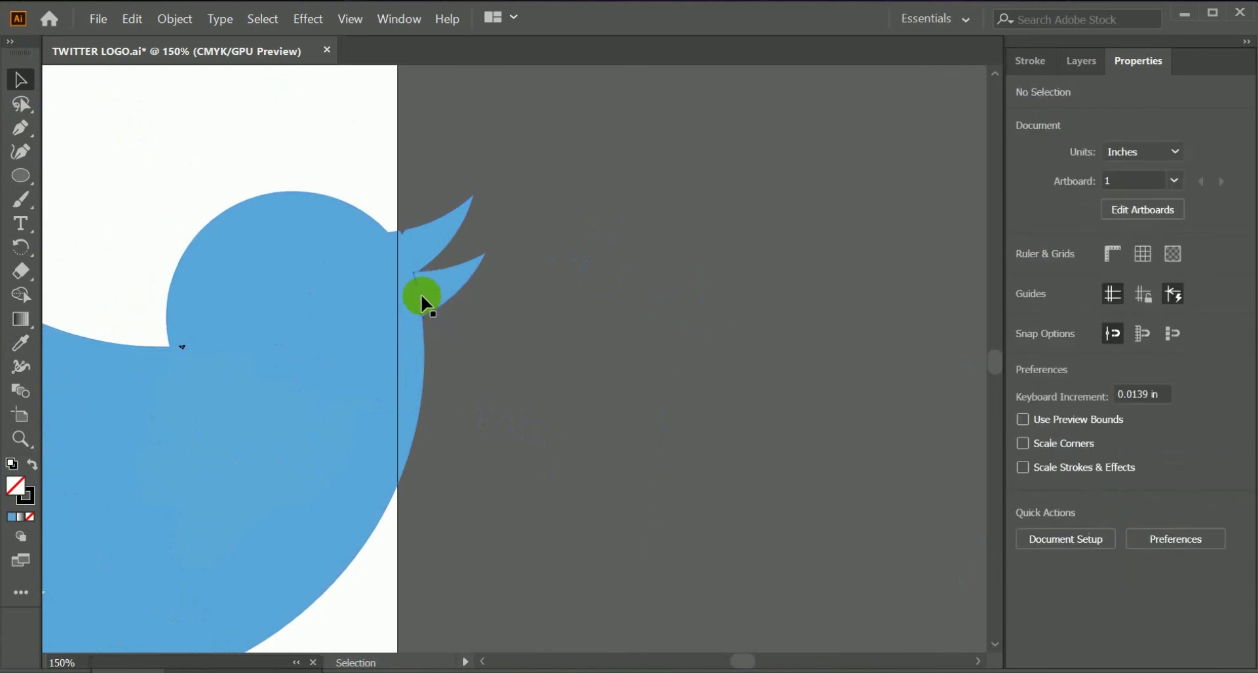
Delete the stray fragment where the wing meets the neck, undo the bird's accidental deletion, and clear the selection
drag(359, 484, 584, 424)
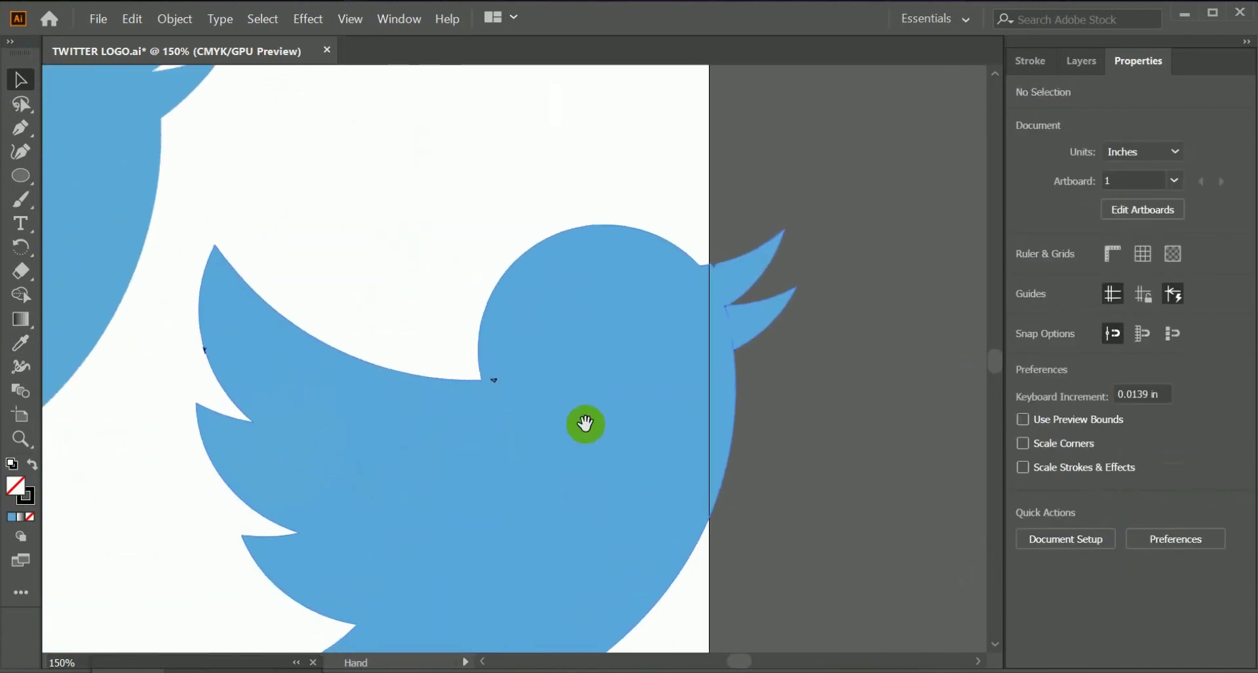
click(494, 380)
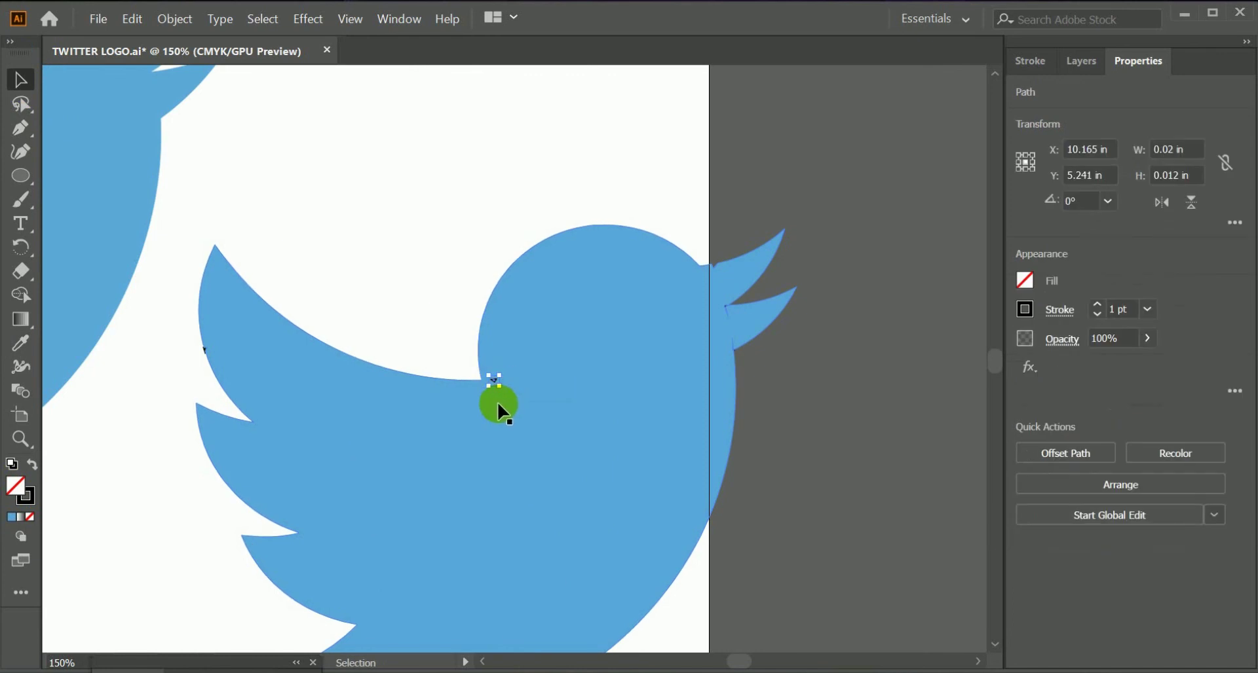
click(532, 459)
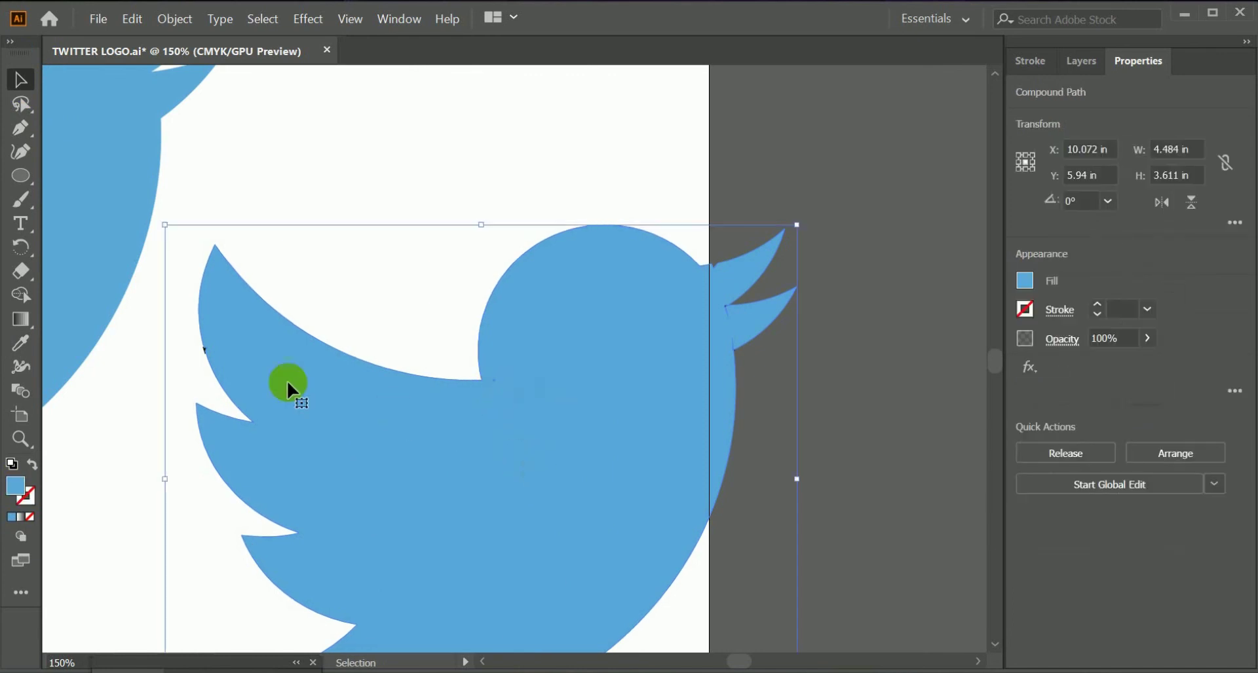
key(Delete)
key(ctrl+z)
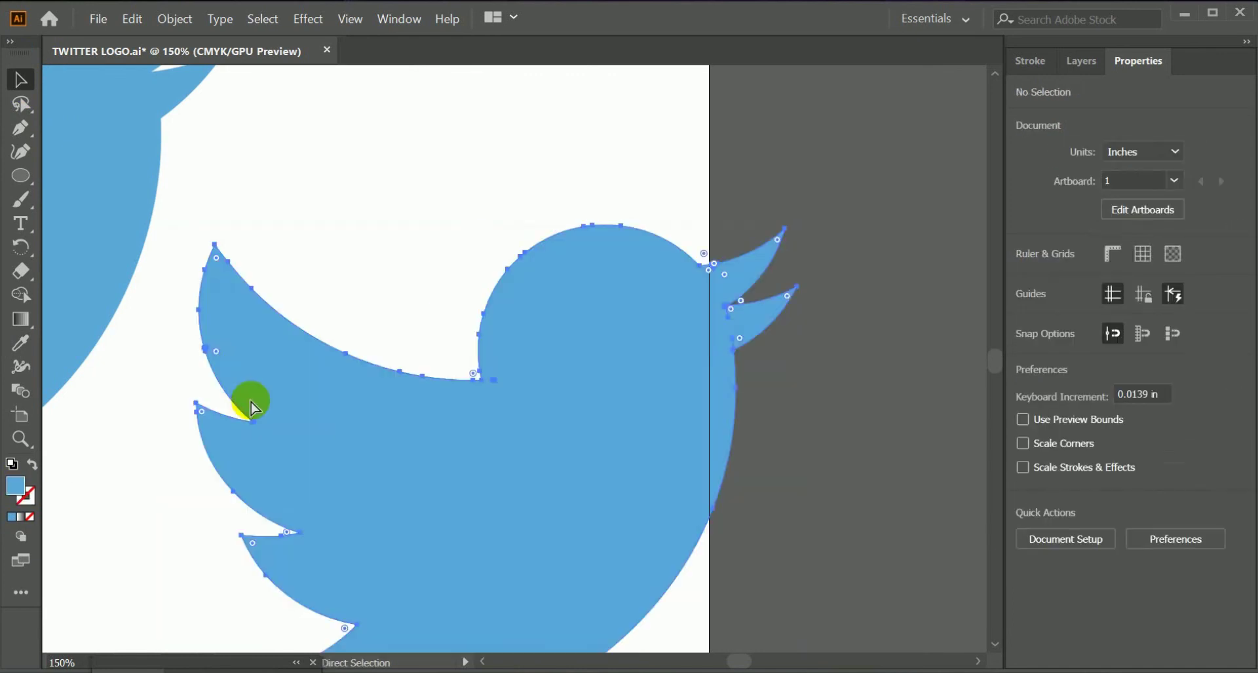
click(581, 166)
drag(632, 488, 796, 470)
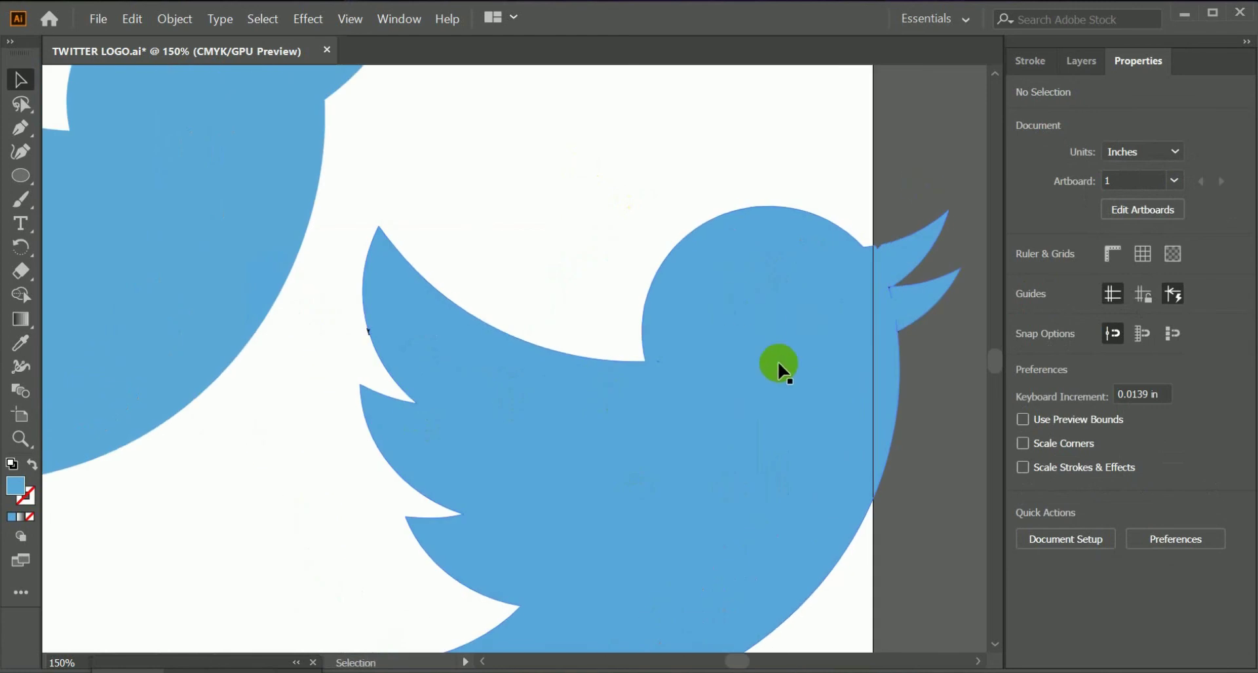
key(ctrl+minus)
key(ctrl+minus)
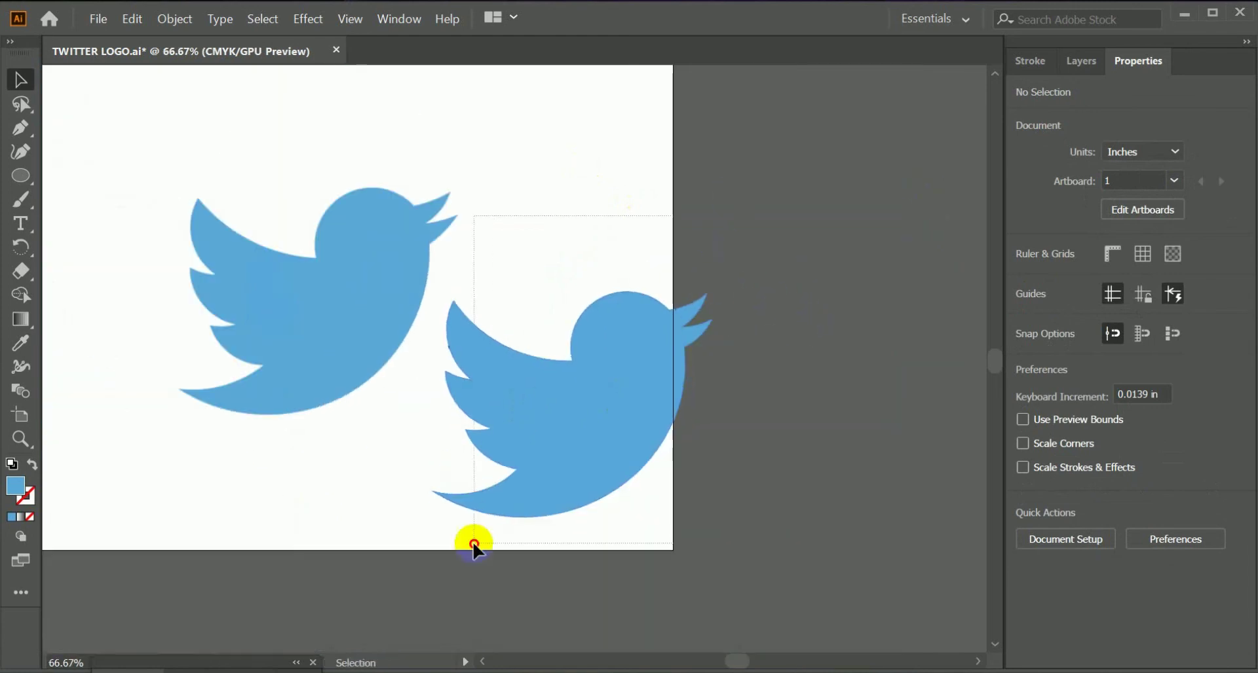
drag(473, 543, 473, 543)
click(685, 168)
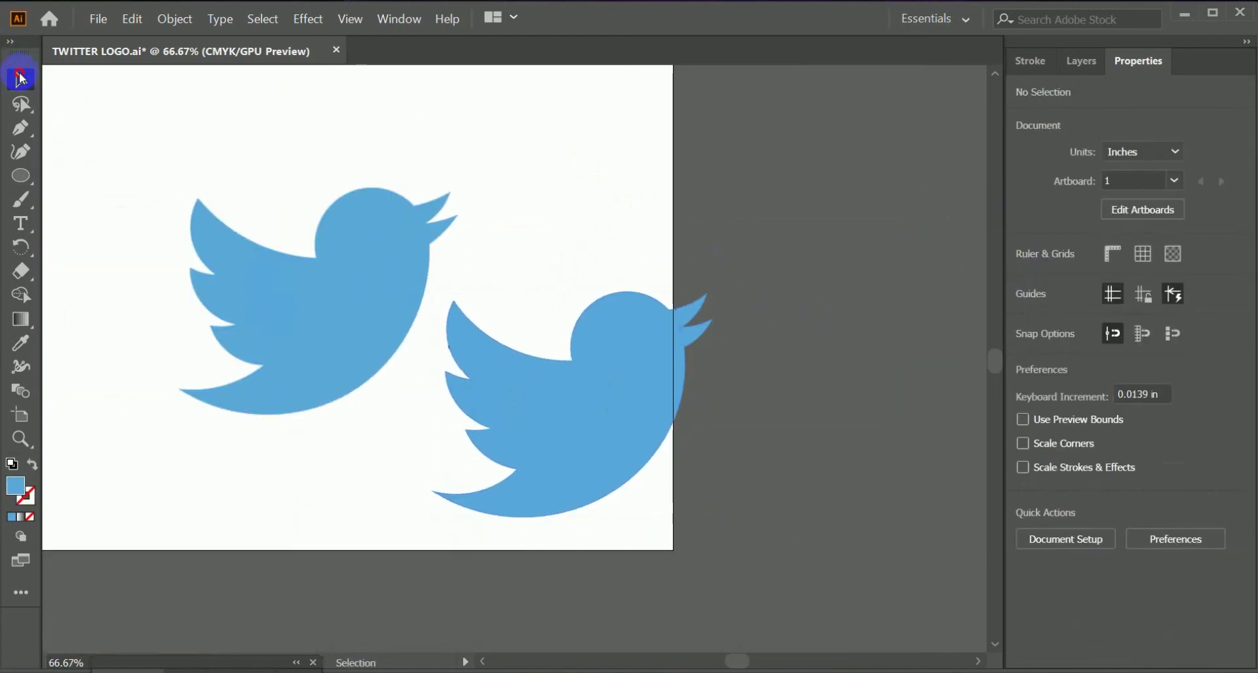
key(space)
drag(632, 505, 714, 557)
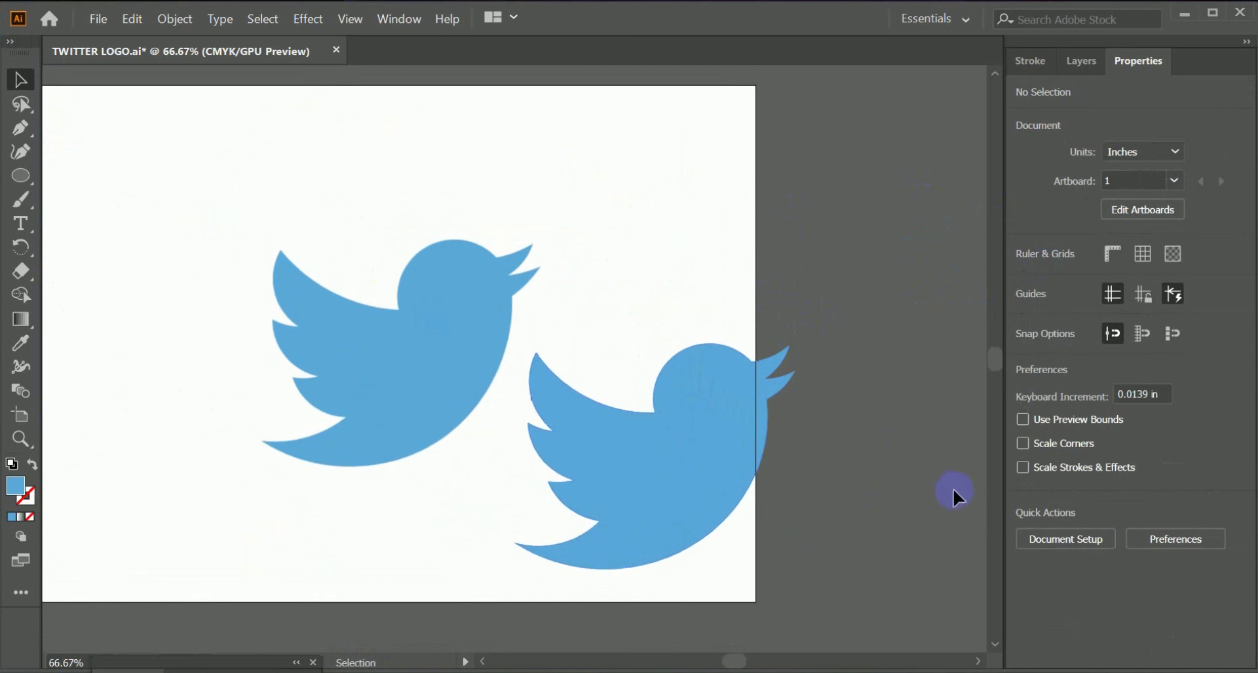
Undo the blue fill, the move and the Shape Builder edits back to the overlapping tracing ellipses, and clear the selection
key(ctrl+z)
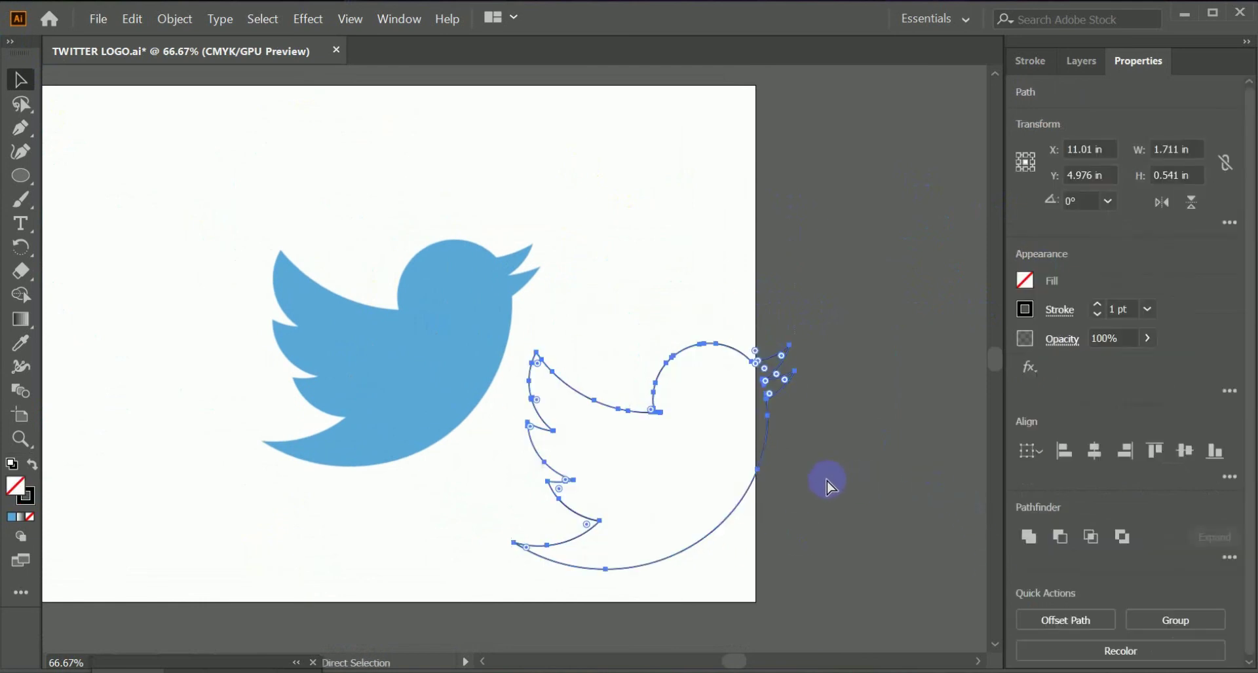
key(ctrl+z)
key(ctrl+z)
key(ctrl+z)
key(ctrl+z)
key(ctrl+z)
key(ctrl+z)
key(ctrl+z)
key(ctrl+z)
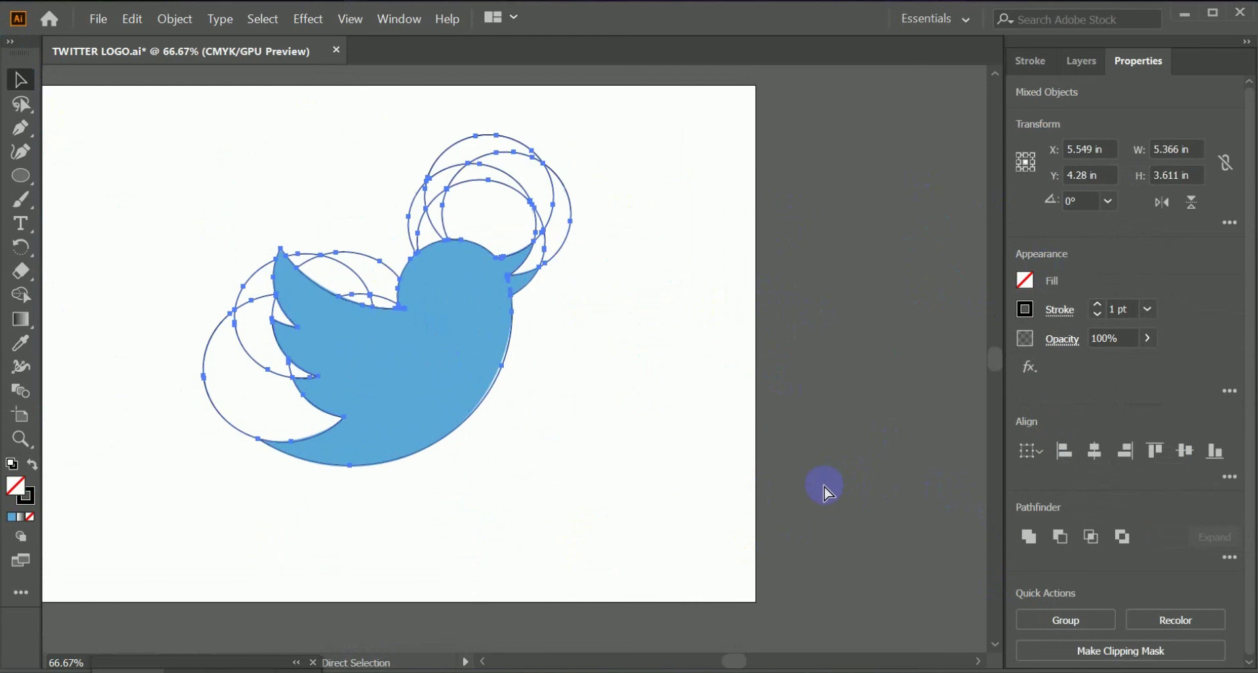
key(ctrl+z)
key(v)
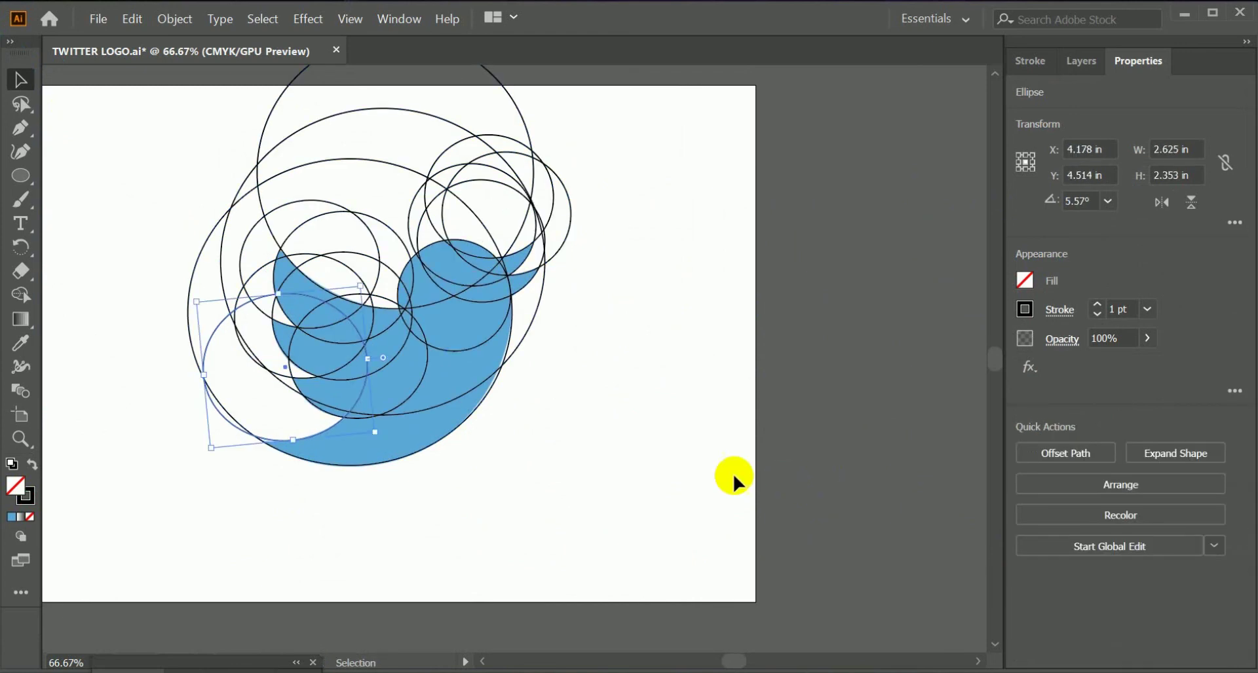
drag(581, 439, 757, 524)
click(851, 385)
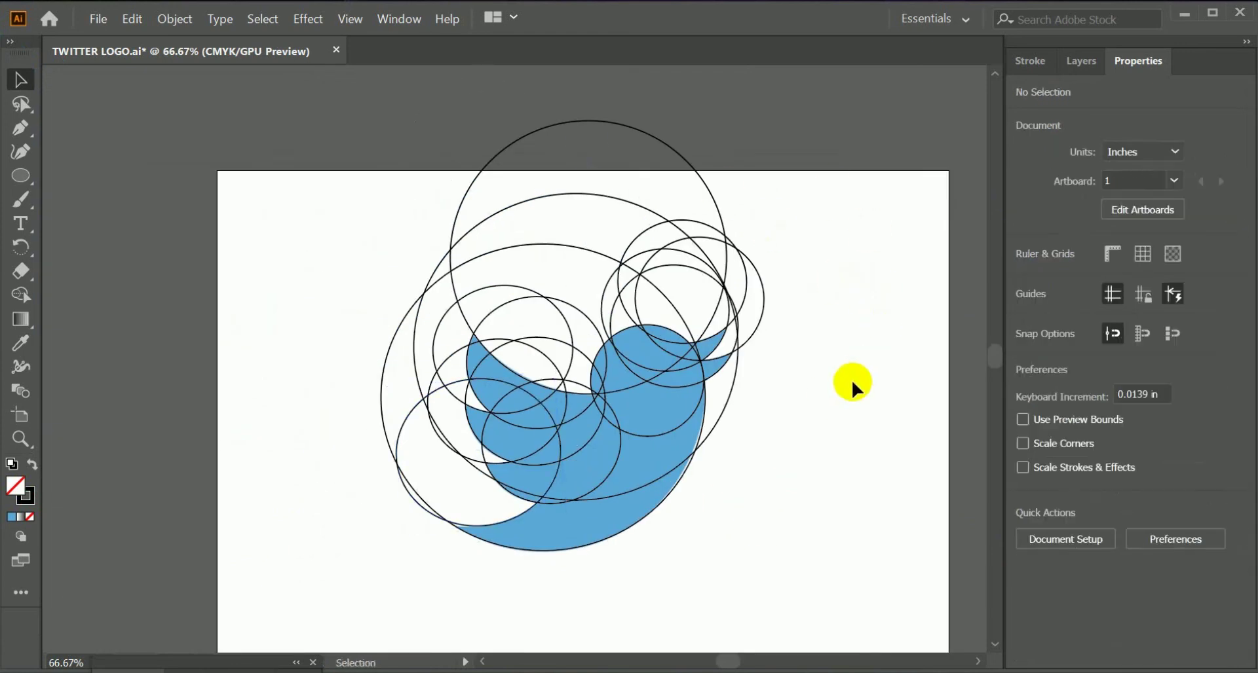
Delete the three large ellipses around the body and the four ellipses that trace the beak
drag(320, 76, 758, 271)
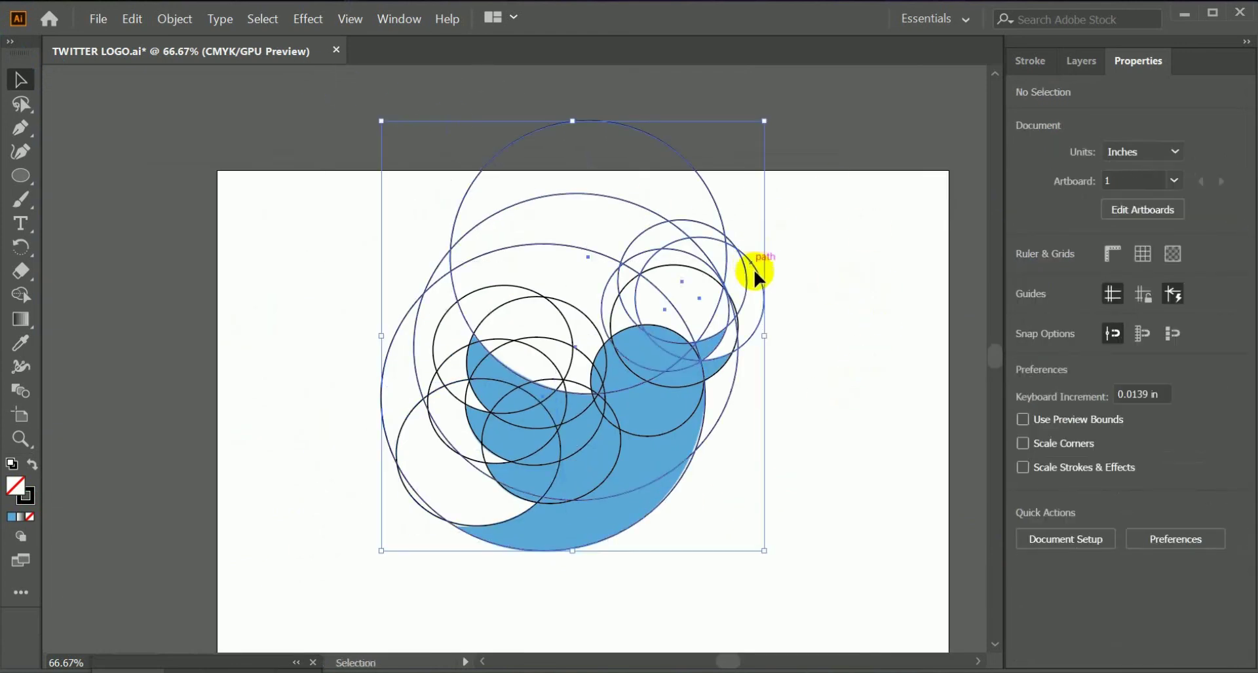
click(911, 313)
drag(784, 190, 598, 273)
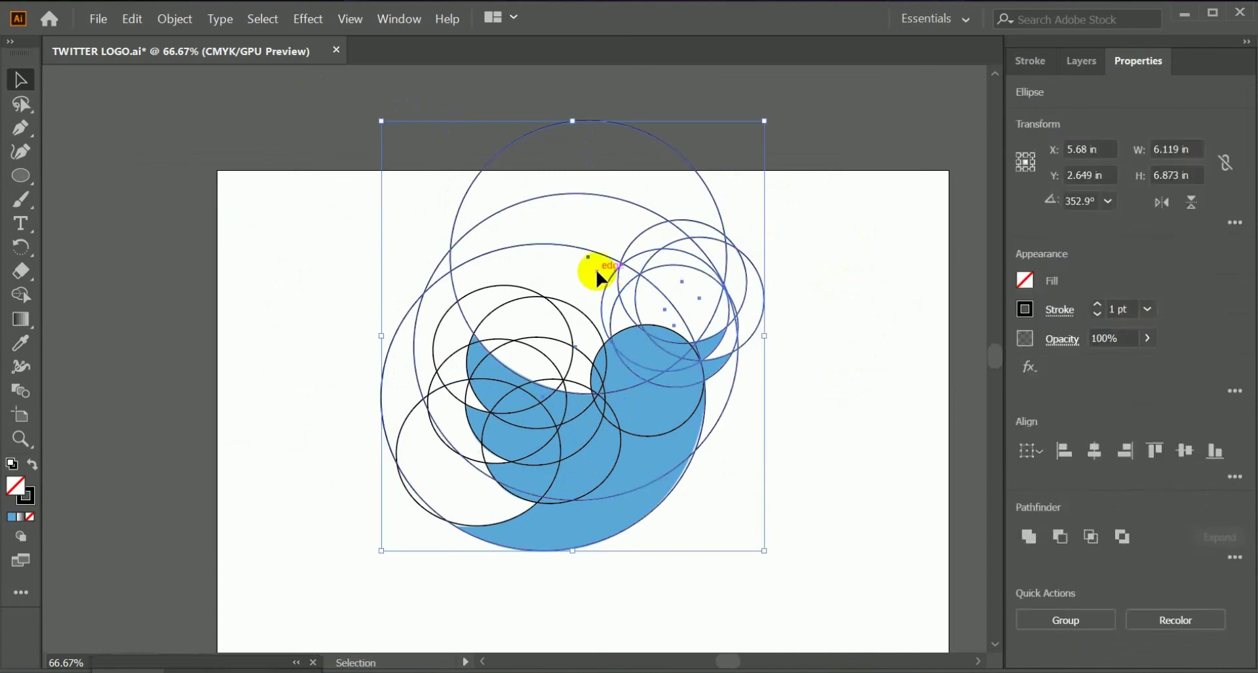
key(Delete)
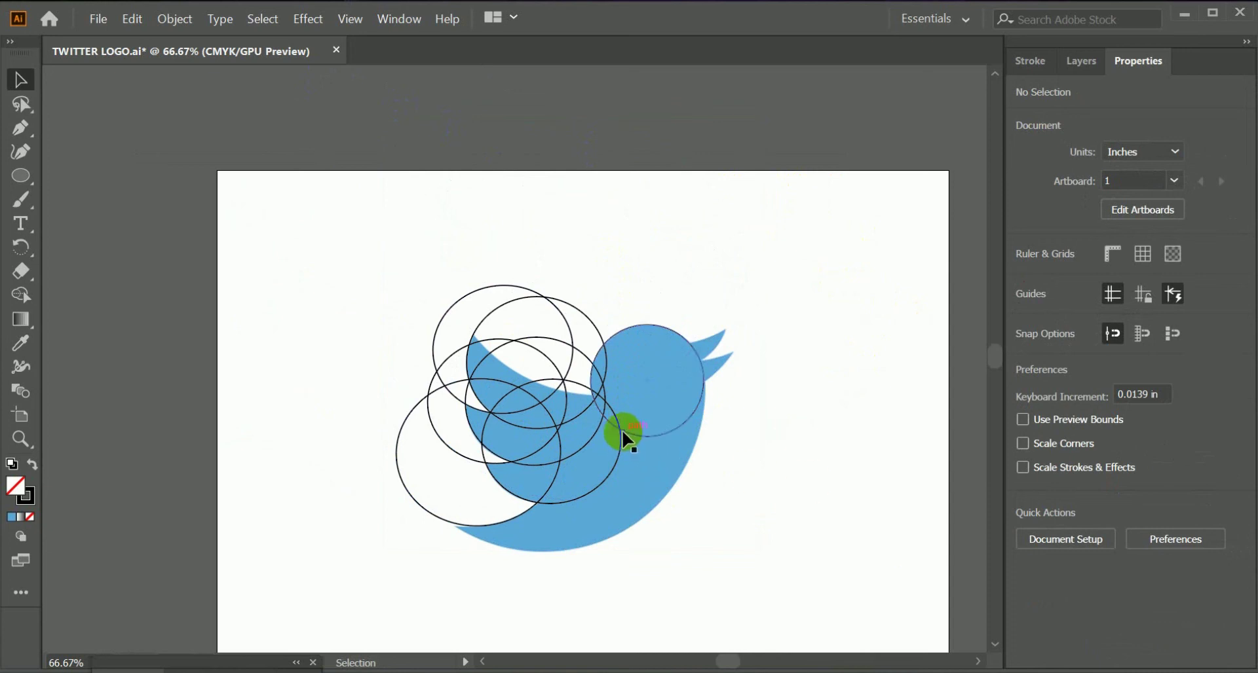
Copy the ellipse above the tail onto the wing's upper edge at about X 5.49 in and Y 2.37 in
key(a)
scroll(597, 406, up, 1)
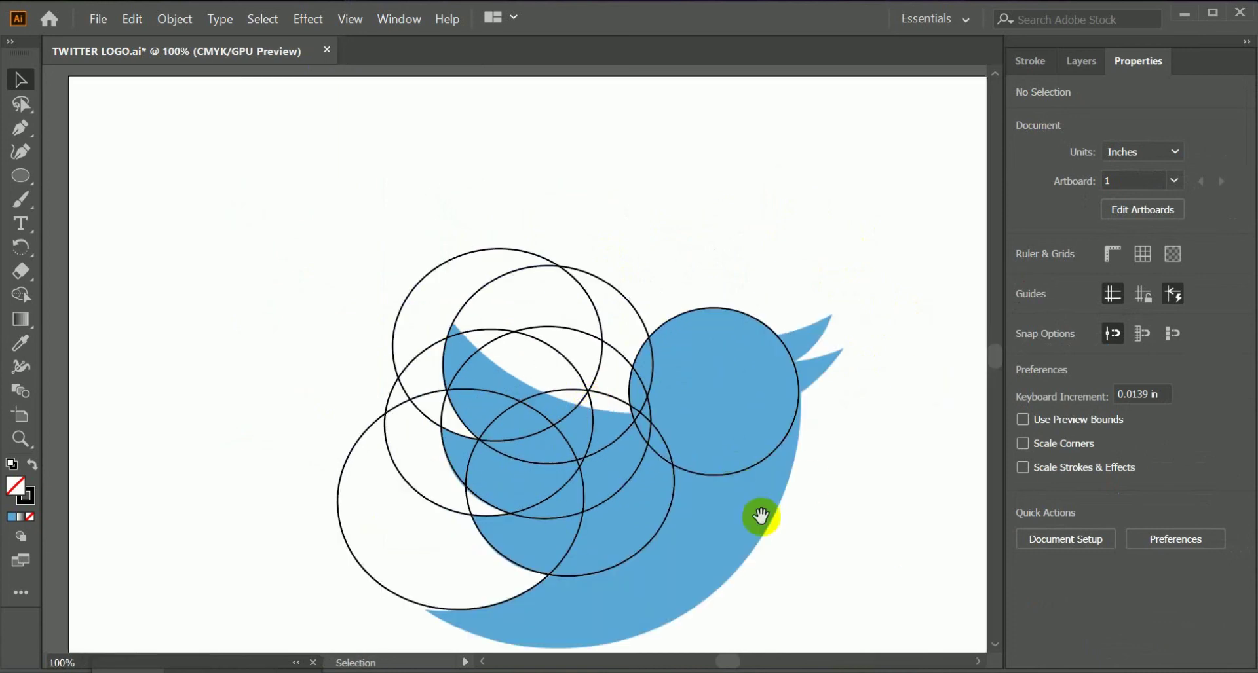
scroll(720, 511, right, 2)
drag(464, 563, 592, 358)
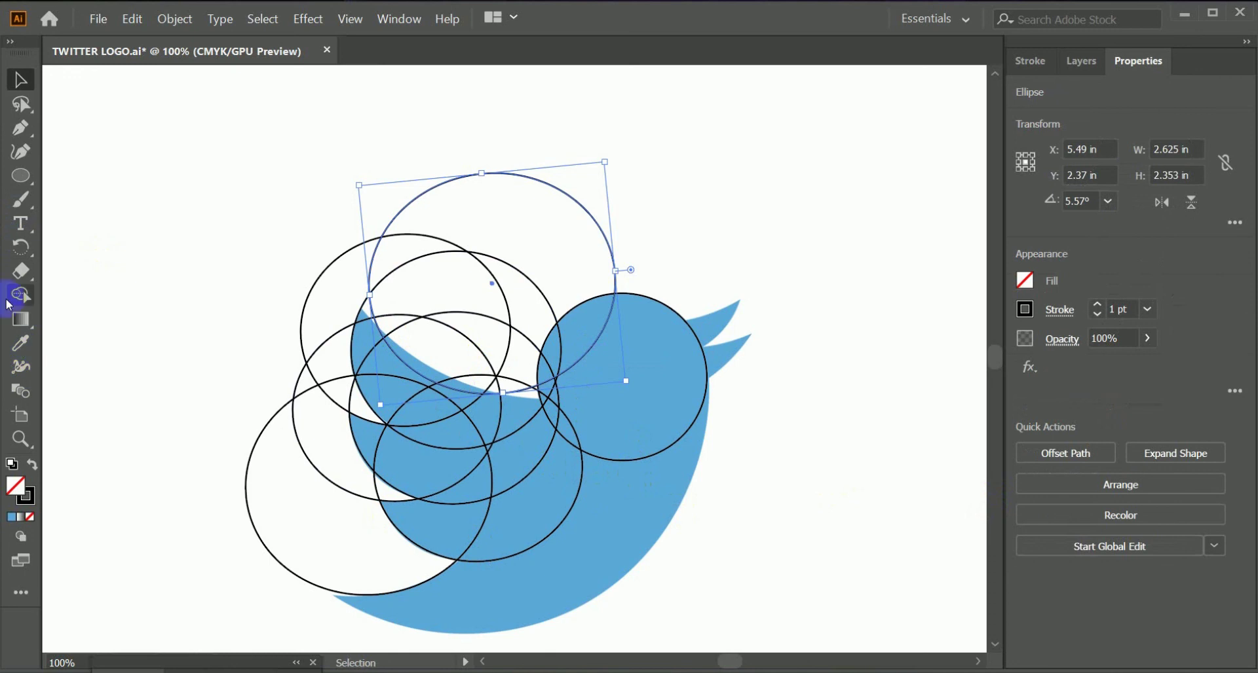
Try to merge the overlapping feather regions of the selected circles with Shape Builder, and undo the merge and the ellipse copy
click(22, 295)
click(20, 79)
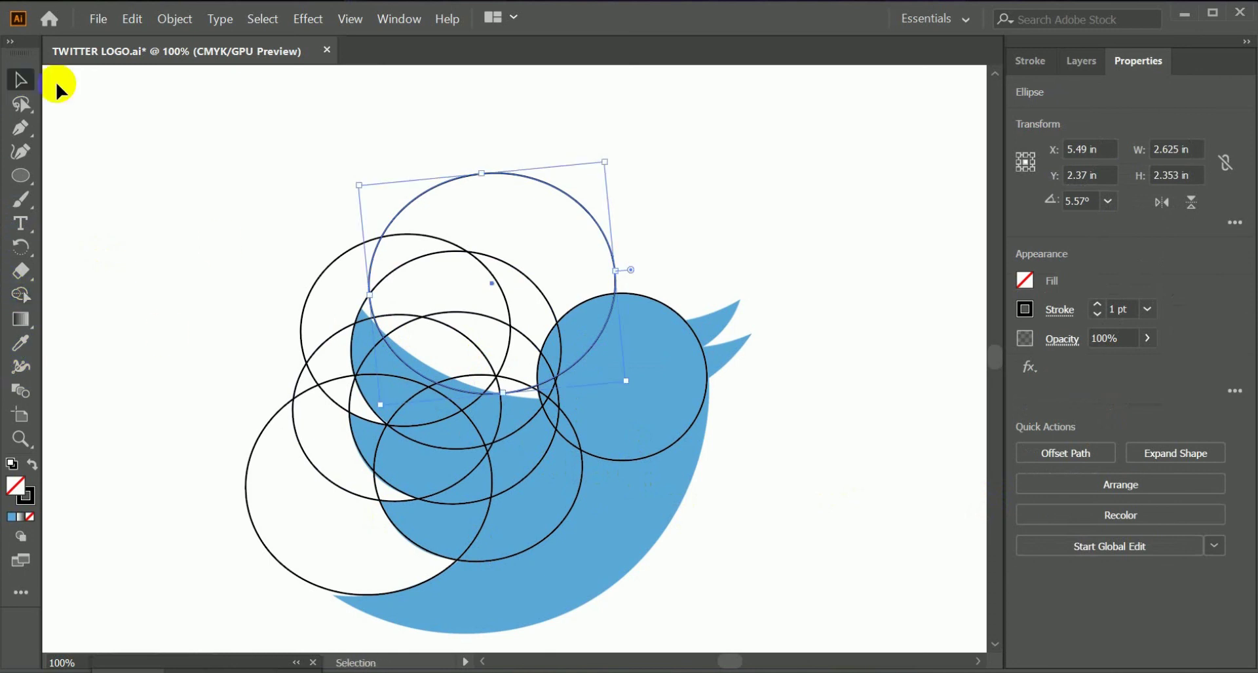
drag(166, 137, 559, 583)
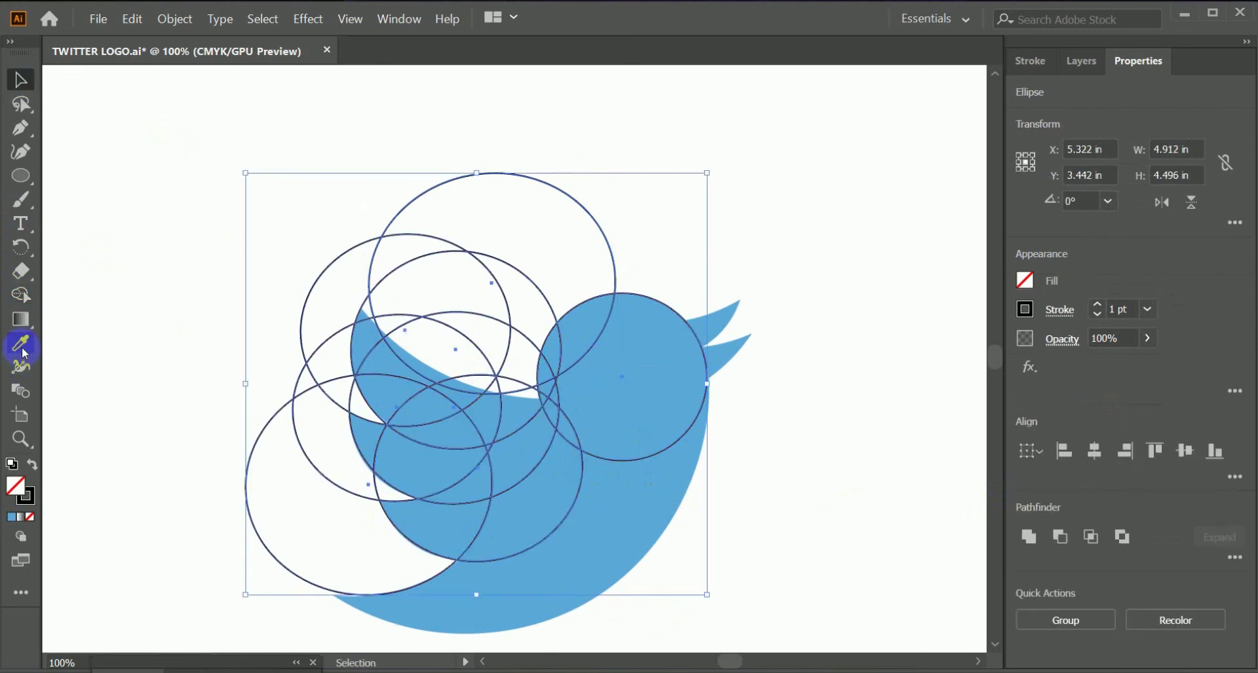
click(21, 295)
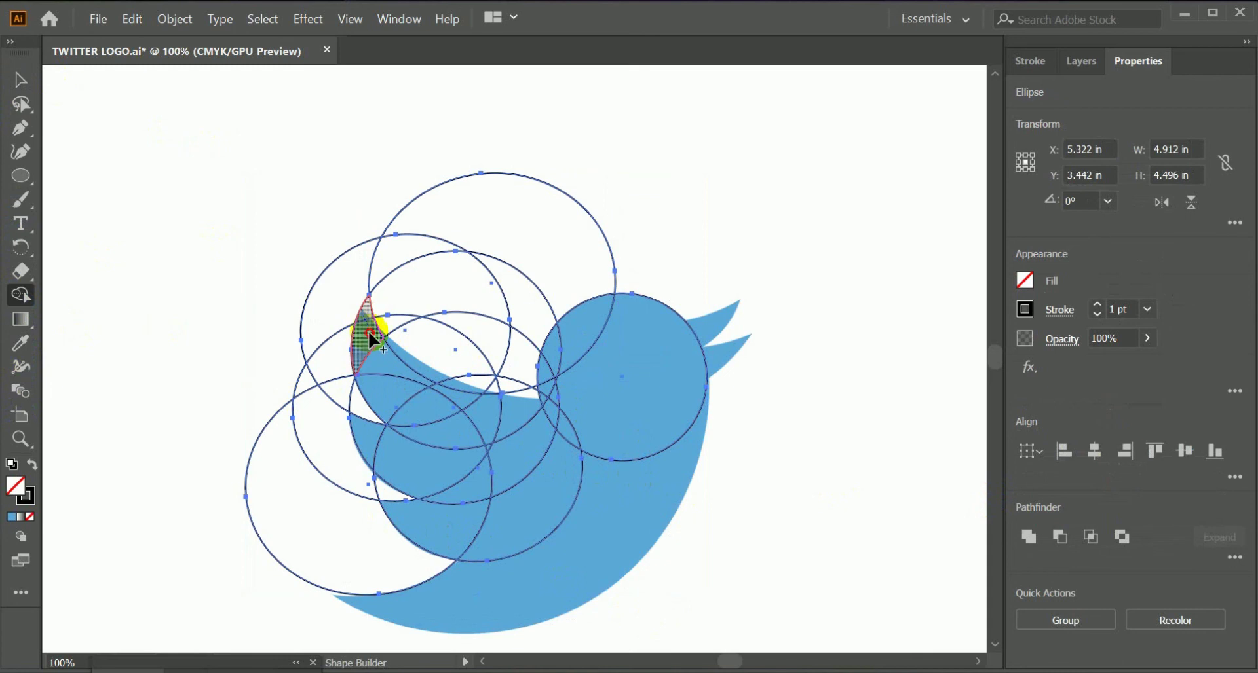
mouse_move(371, 339)
mouse_down()
mouse_move(422, 402)
mouse_move(530, 423)
mouse_move(536, 435)
mouse_move(462, 406)
mouse_move(444, 425)
mouse_move(369, 432)
mouse_up()
mouse_move(481, 501)
mouse_down()
mouse_move(514, 527)
mouse_move(557, 494)
mouse_move(561, 418)
mouse_move(519, 388)
mouse_move(419, 382)
mouse_move(399, 361)
mouse_move(435, 395)
mouse_move(481, 390)
mouse_up()
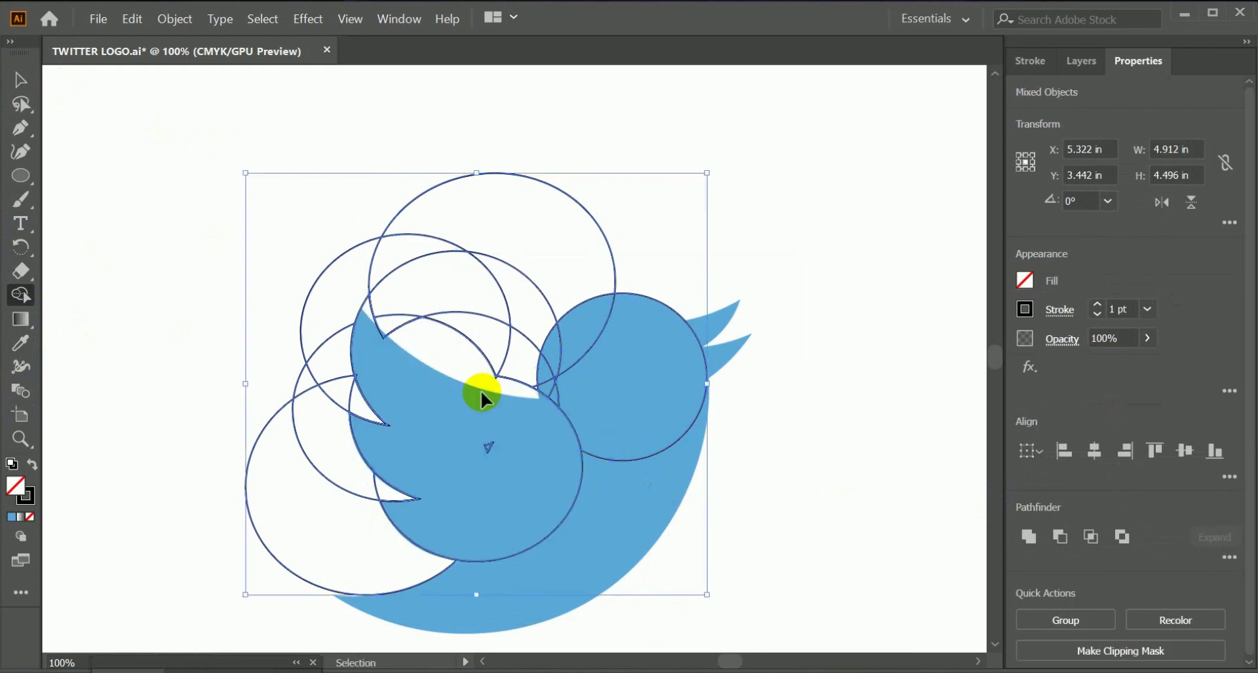
key(ctrl+z)
key(ctrl+z)
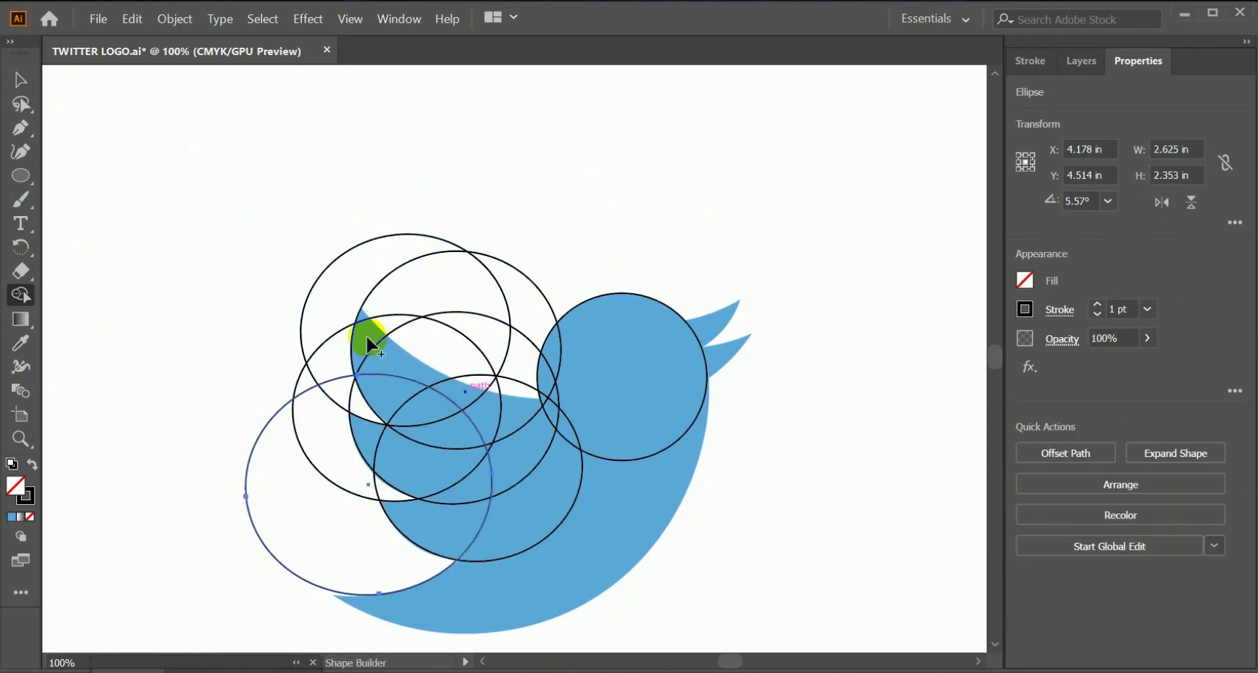
mouse_move(360, 333)
mouse_down()
mouse_move(393, 347)
mouse_move(389, 388)
mouse_up()
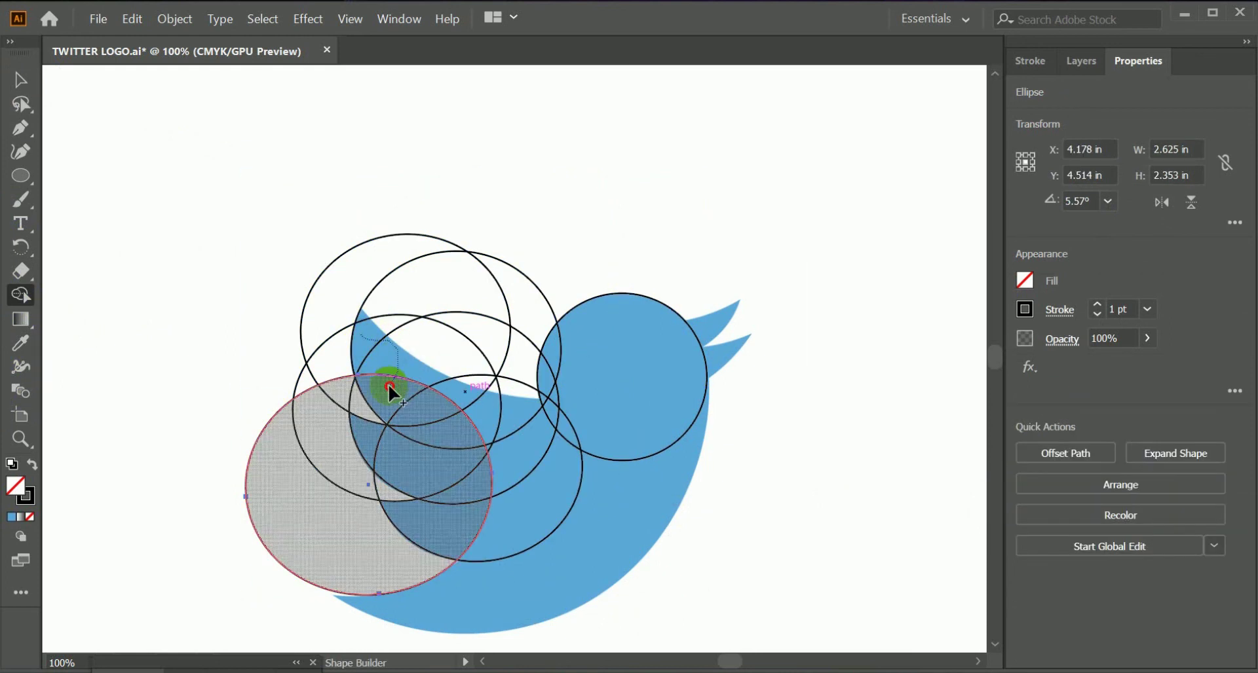
drag(486, 405, 486, 403)
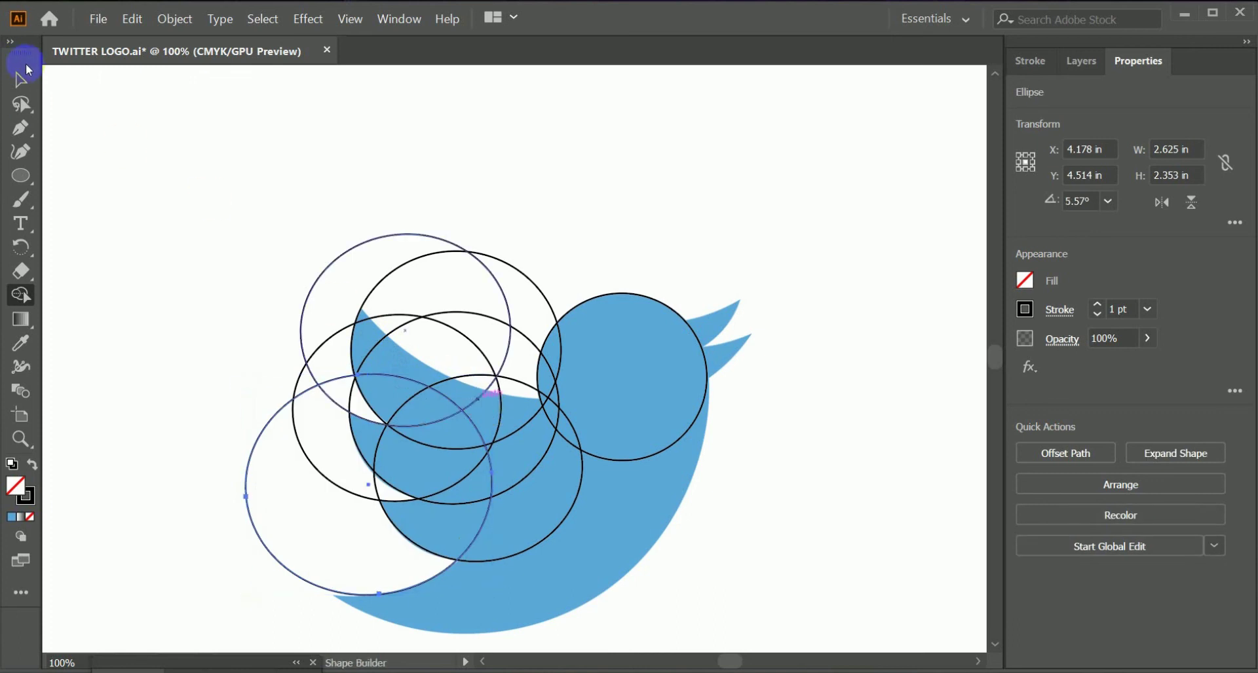
alt+click(477, 514)
key(ctrl+z)
click(18, 80)
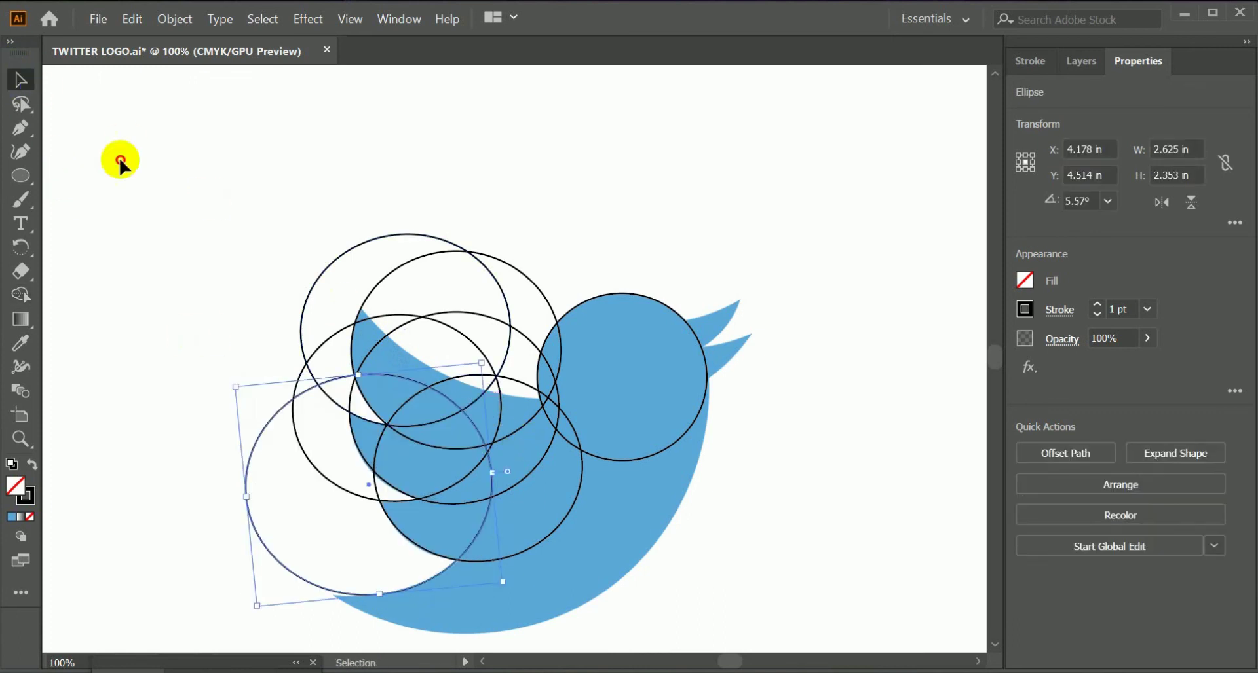
Copy the ellipse above the tail onto the wing's upper edge and merge the overlapping wing and feather regions with Shape Builder
click(407, 612)
drag(407, 592, 547, 407)
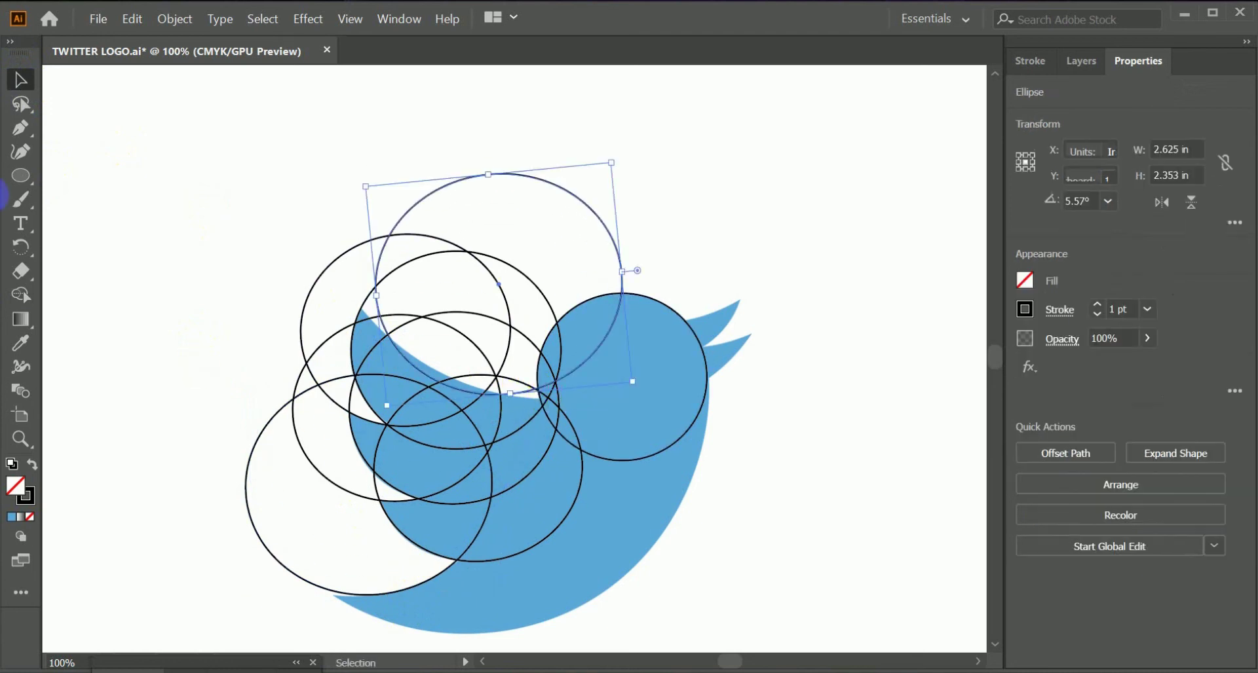
drag(174, 202, 422, 534)
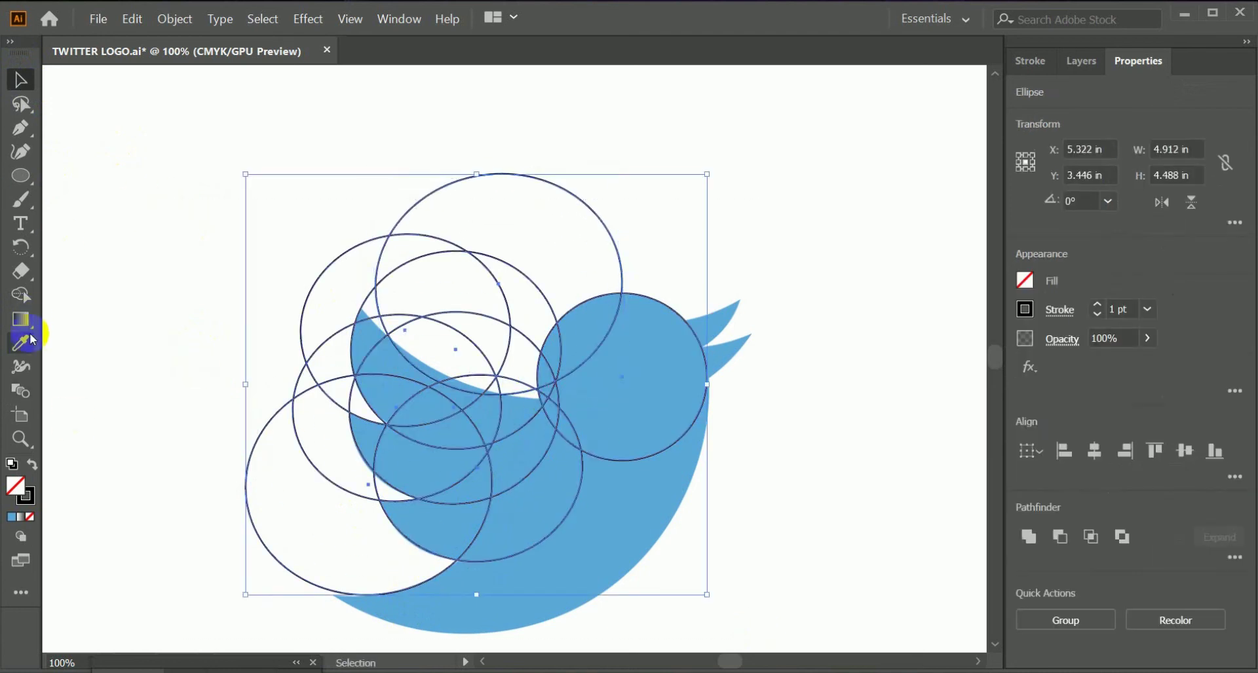
click(21, 294)
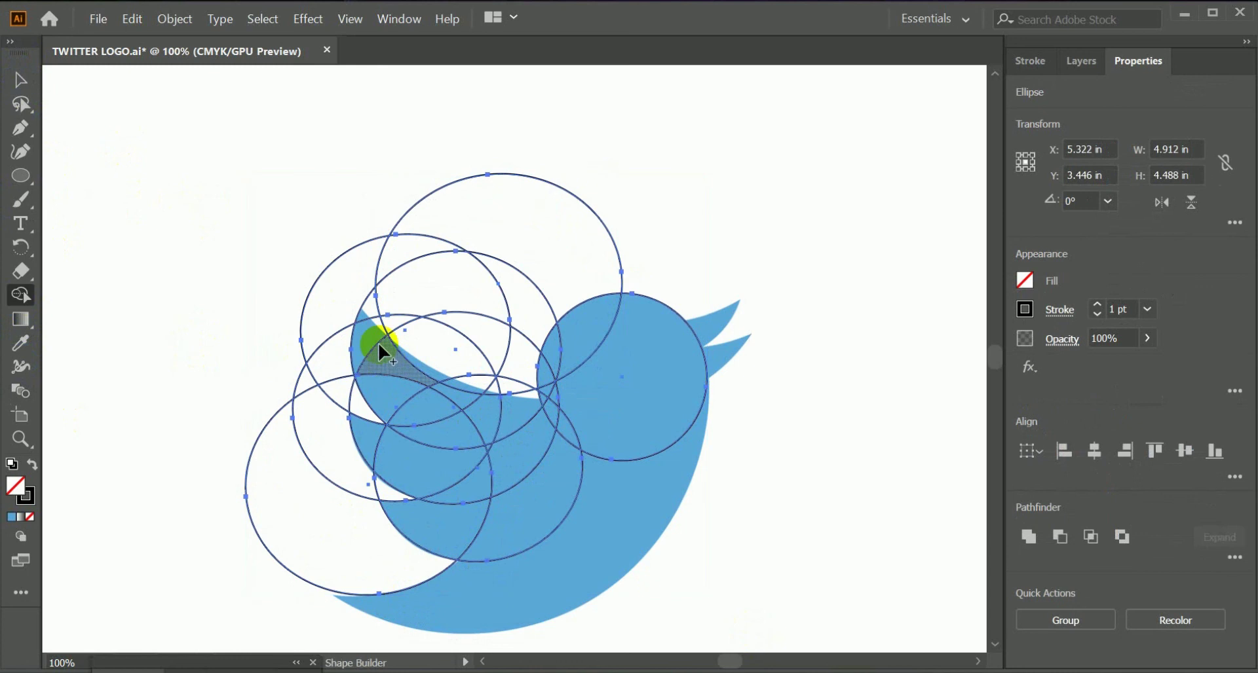
mouse_move(373, 341)
mouse_down()
mouse_move(373, 310)
mouse_move(392, 370)
mouse_up()
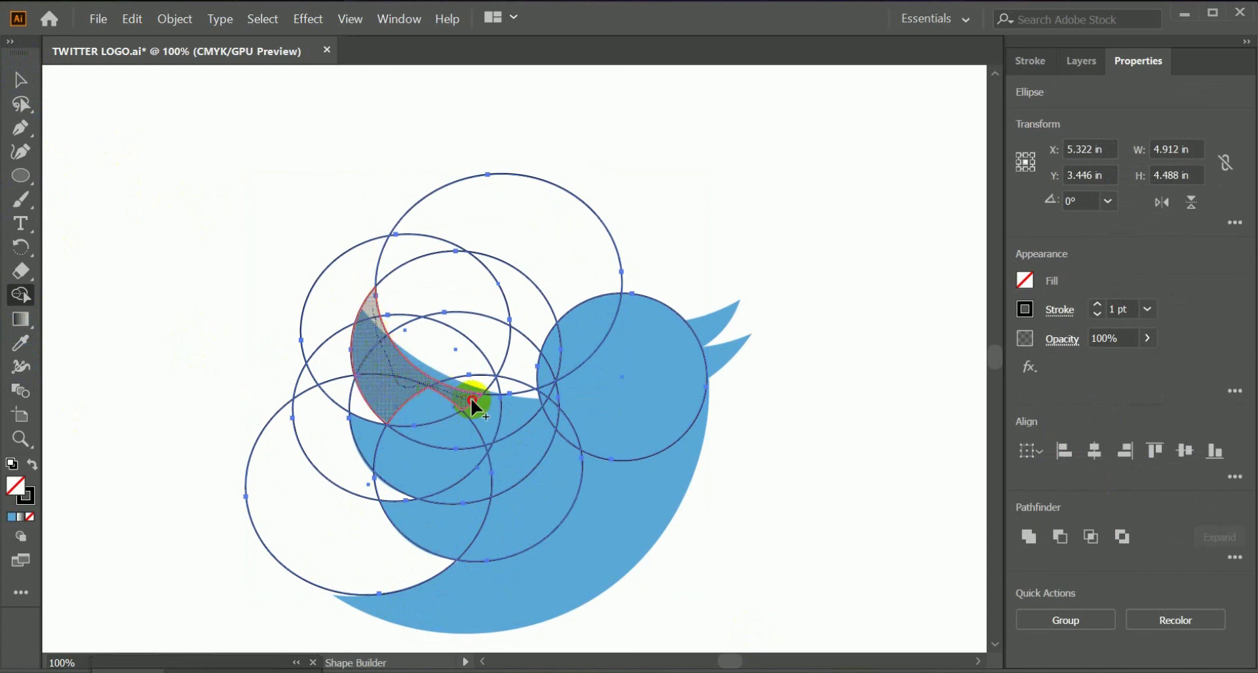
mouse_move(556, 393)
mouse_down()
mouse_move(479, 421)
mouse_move(423, 409)
mouse_move(402, 446)
mouse_move(349, 435)
mouse_move(441, 483)
mouse_up()
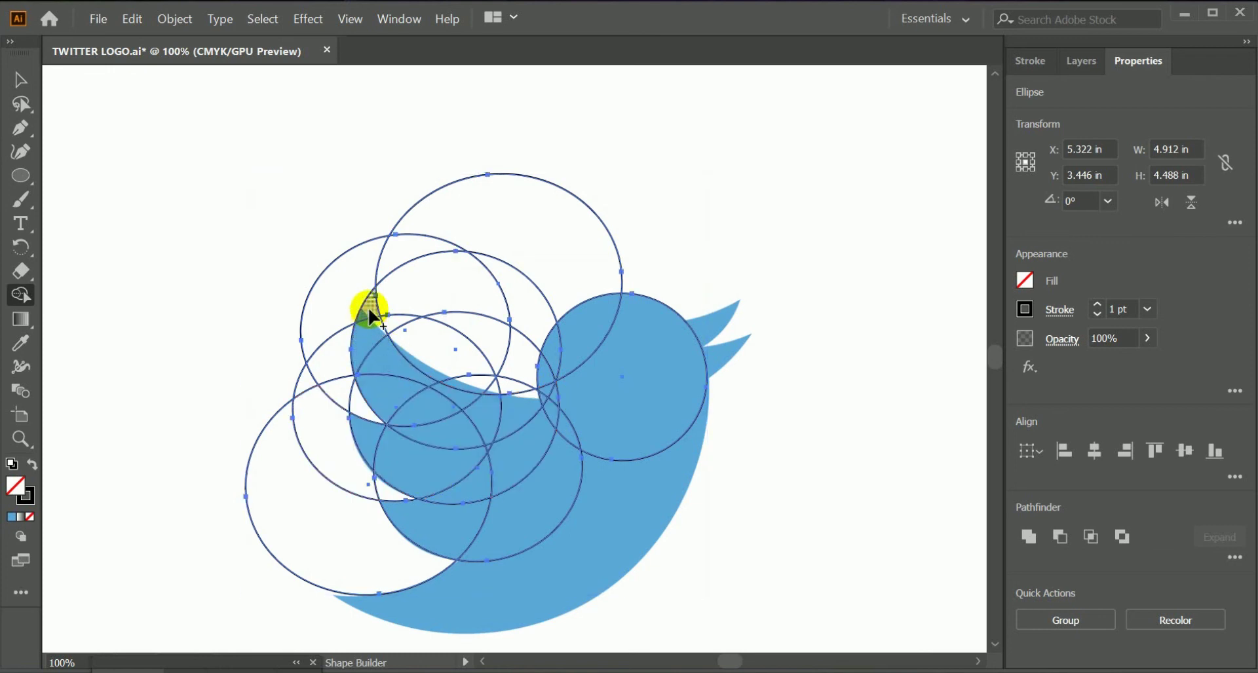
drag(365, 309, 385, 362)
mouse_move(458, 403)
mouse_down()
mouse_move(535, 410)
mouse_move(547, 390)
mouse_move(560, 460)
mouse_move(509, 494)
mouse_move(440, 507)
mouse_move(477, 490)
mouse_move(426, 470)
mouse_up()
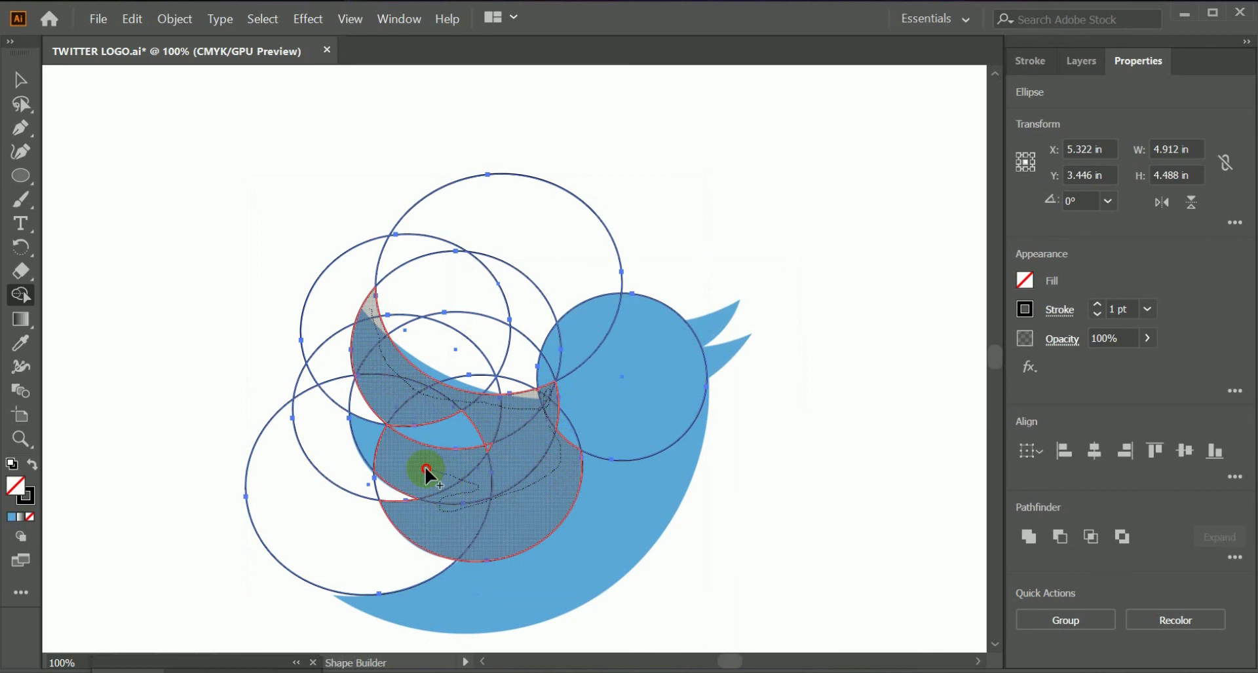
drag(437, 427, 505, 443)
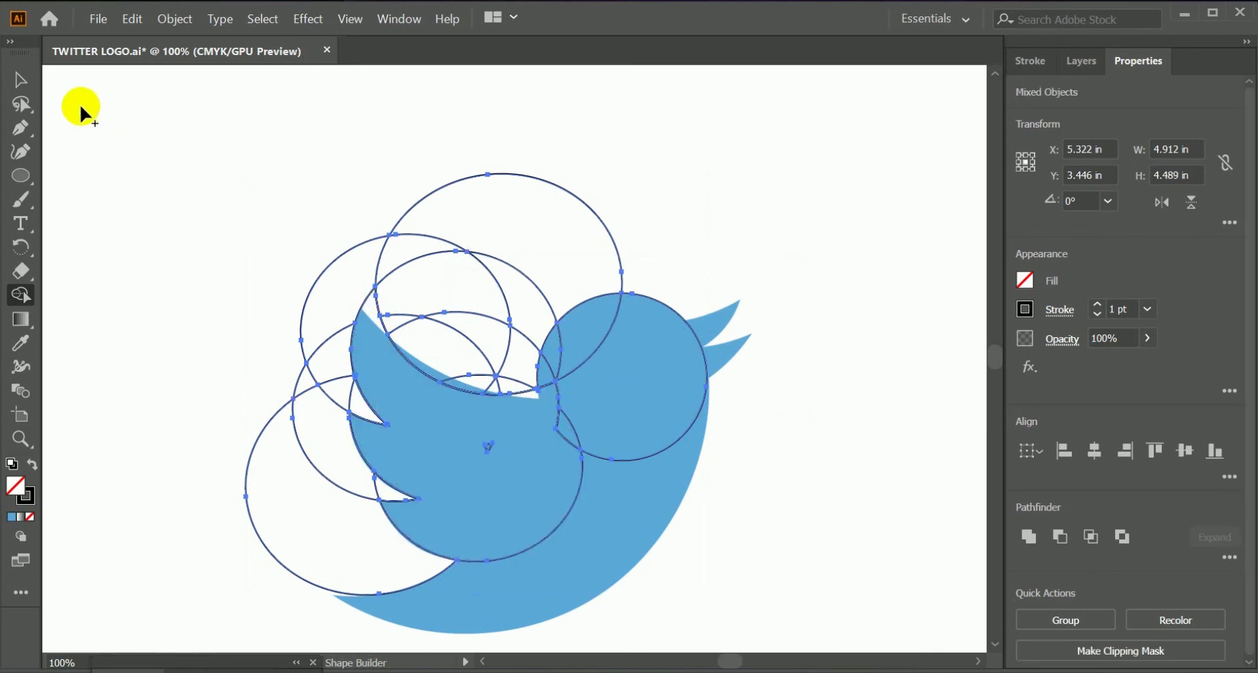
Clear the selection and delete the leftover circle arcs above the wing's upper edge, keeping the merged wing outline
click(20, 80)
click(345, 154)
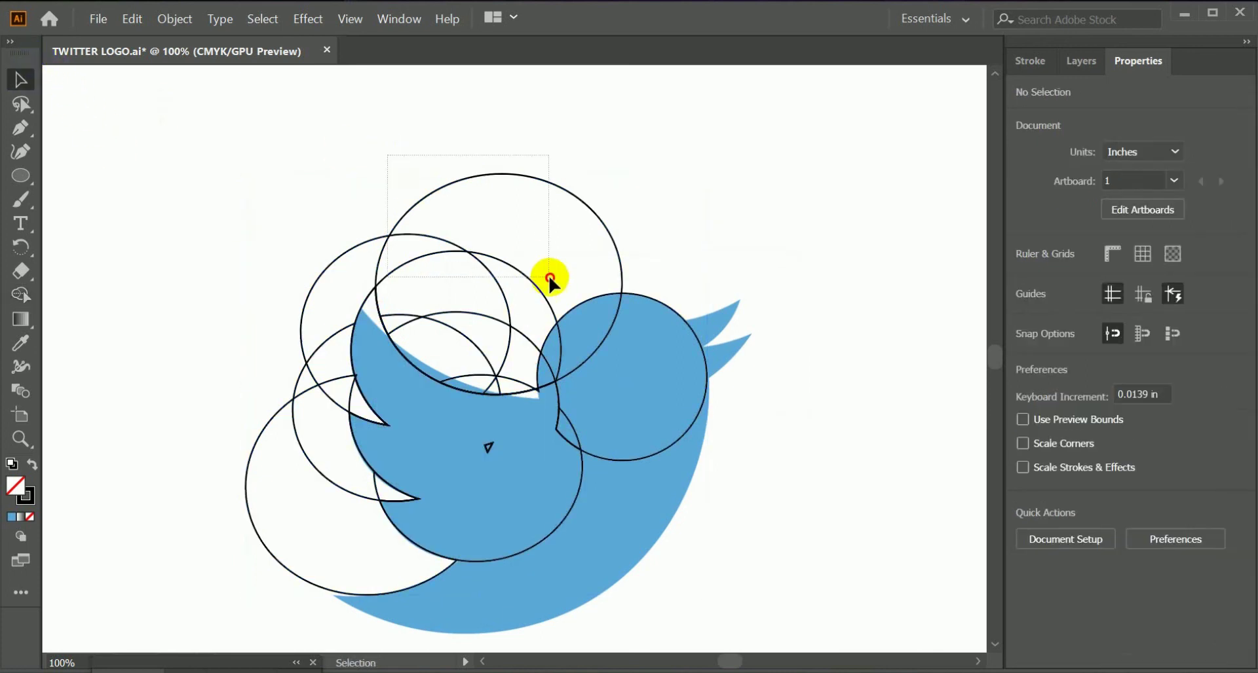
click(533, 315)
key(Delete)
drag(421, 306, 493, 370)
key(Delete)
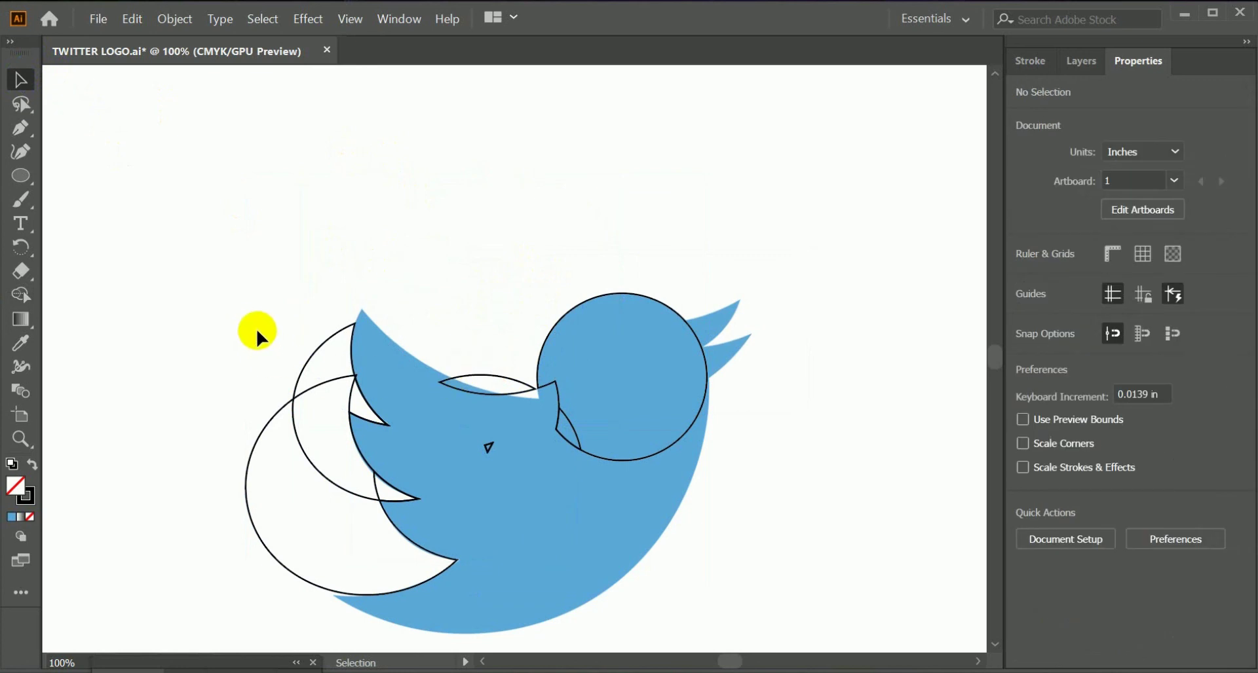
key(ctrl+z)
click(498, 300)
click(492, 356)
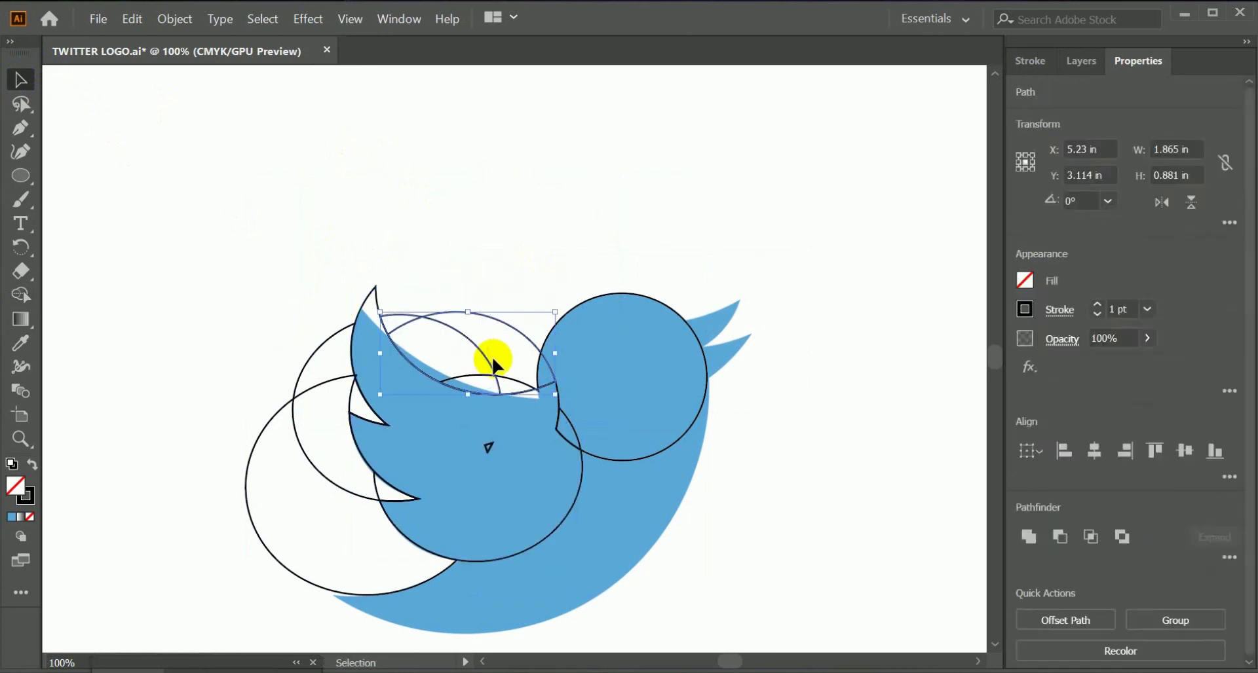
key(Delete)
Delete the leftover arcs outside the feathers, in the feather notches, along the wing's upper edge and beside the head circle
drag(233, 393, 328, 545)
key(Delete)
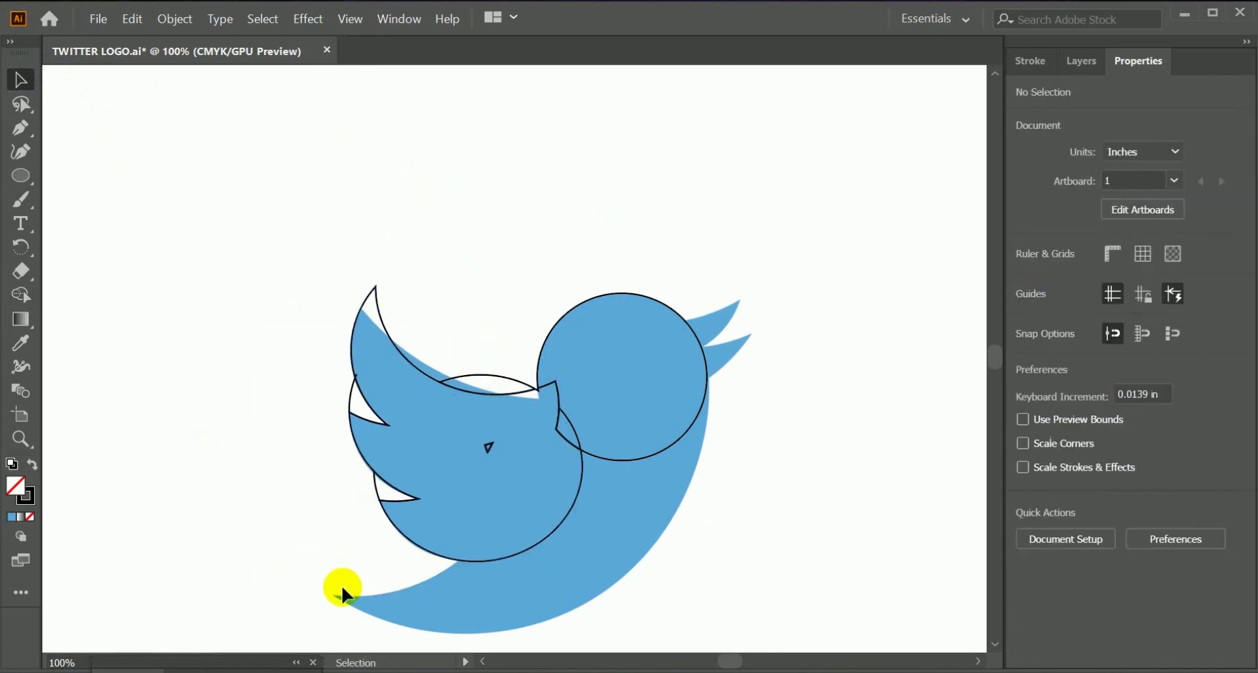
drag(384, 486, 386, 488)
key(Delete)
drag(339, 410, 362, 401)
key(Delete)
drag(491, 358, 513, 392)
key(Delete)
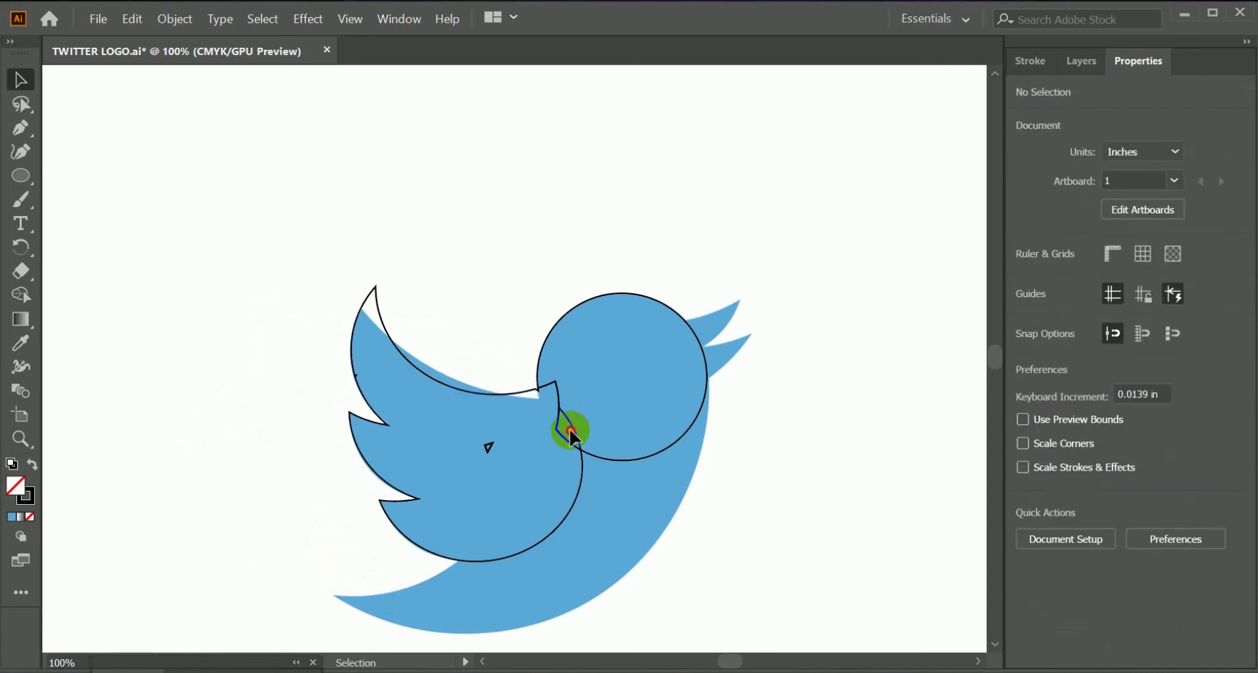
key(Delete)
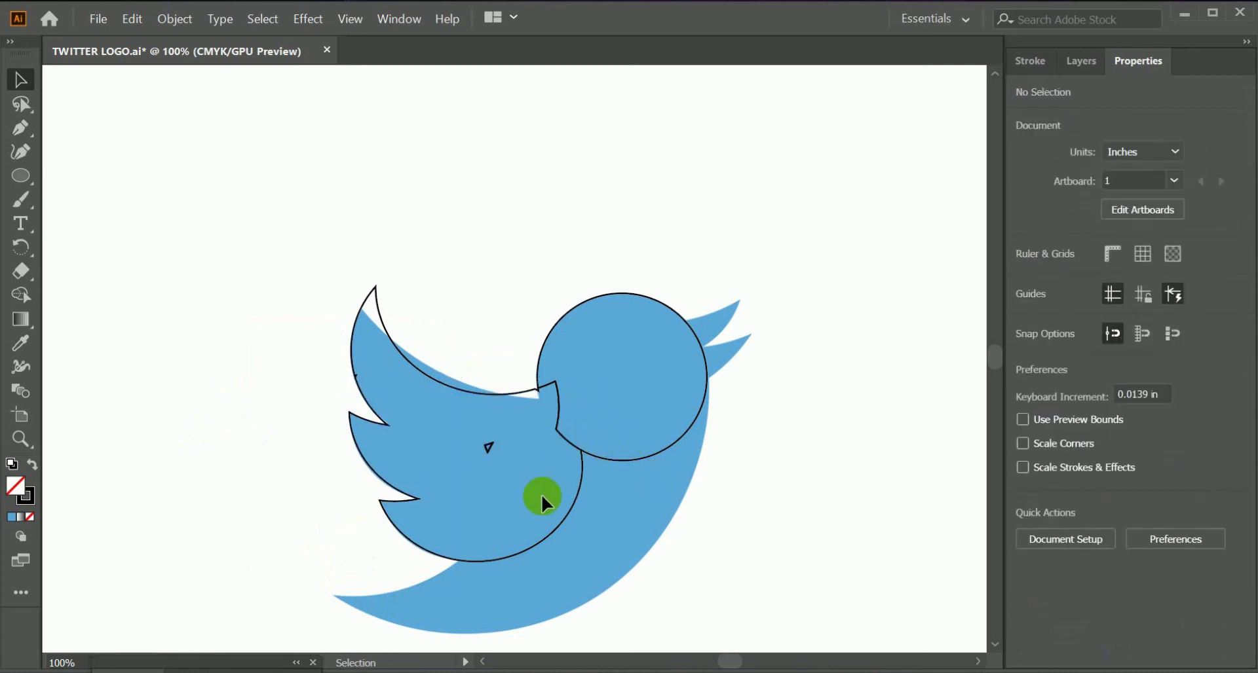
Move the merged wing outline off the reference bird to the blank area above and to the left of it
drag(564, 548, 549, 458)
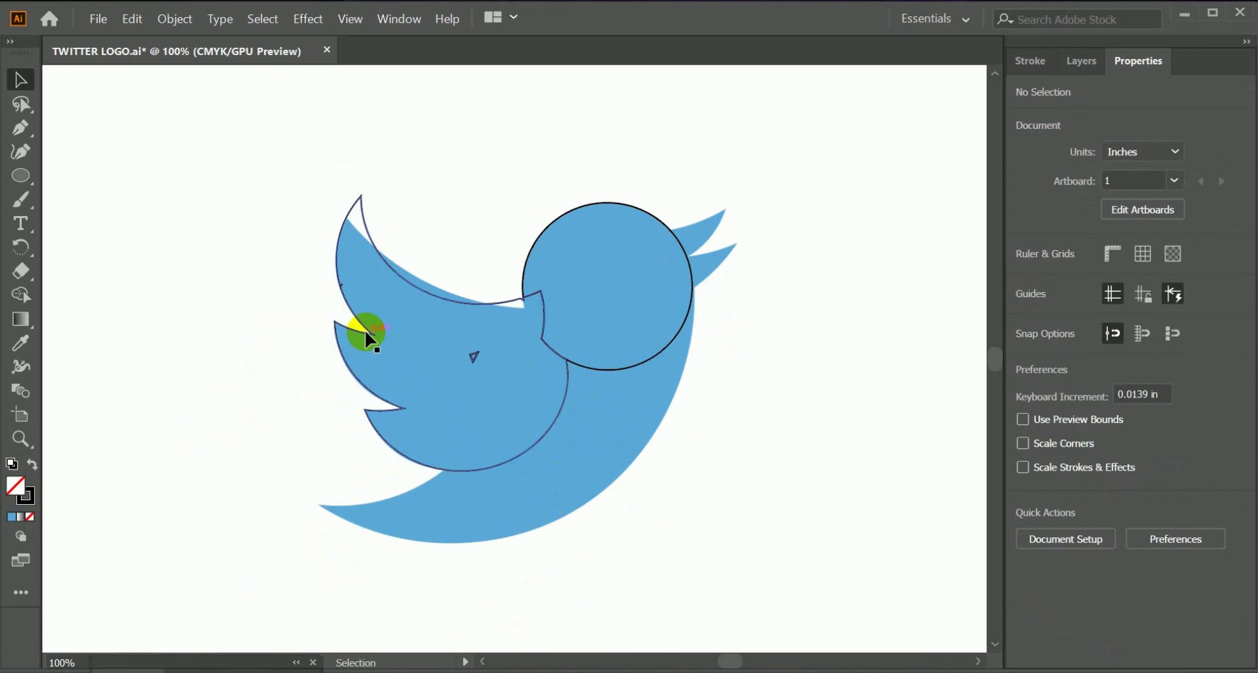
drag(367, 337, 114, 316)
drag(384, 514, 713, 598)
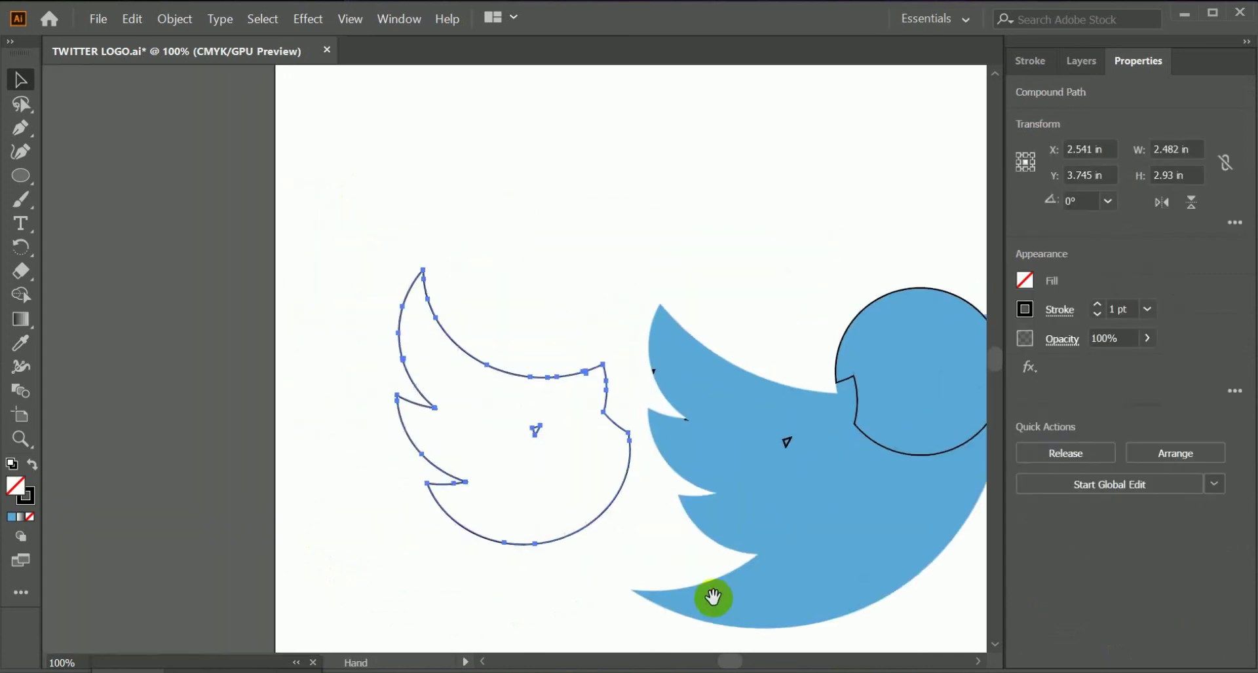
click(513, 264)
drag(483, 216, 453, 170)
click(701, 258)
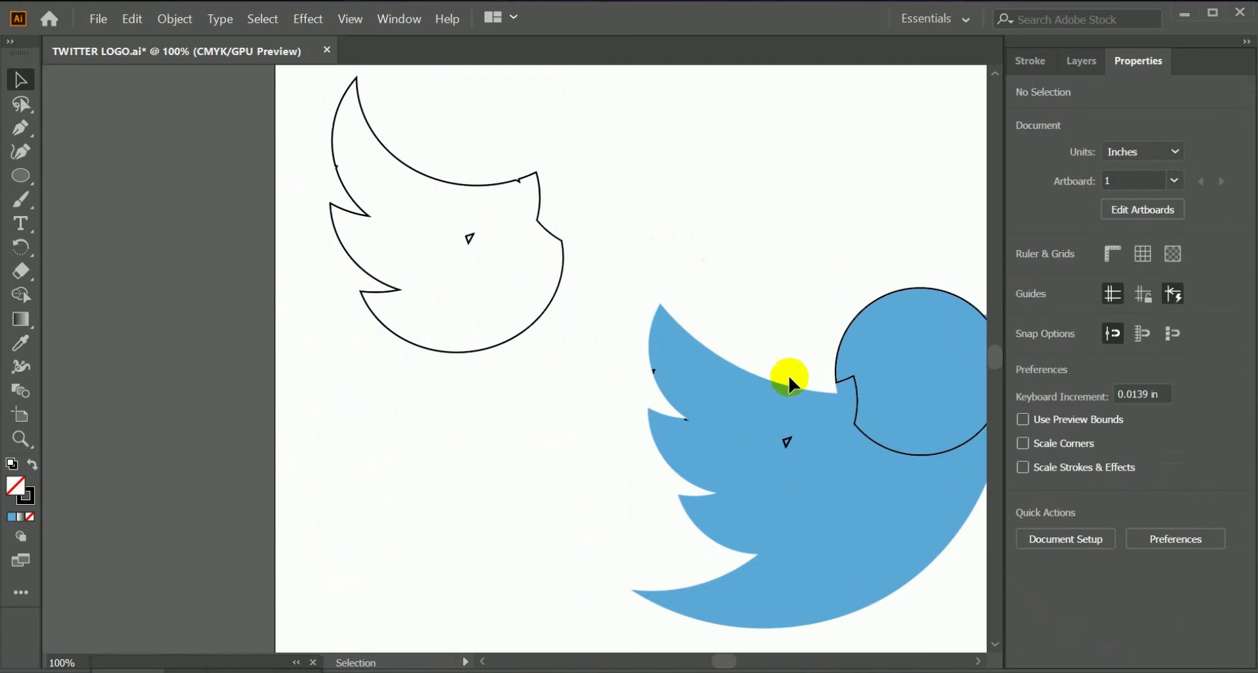
drag(789, 380, 505, 420)
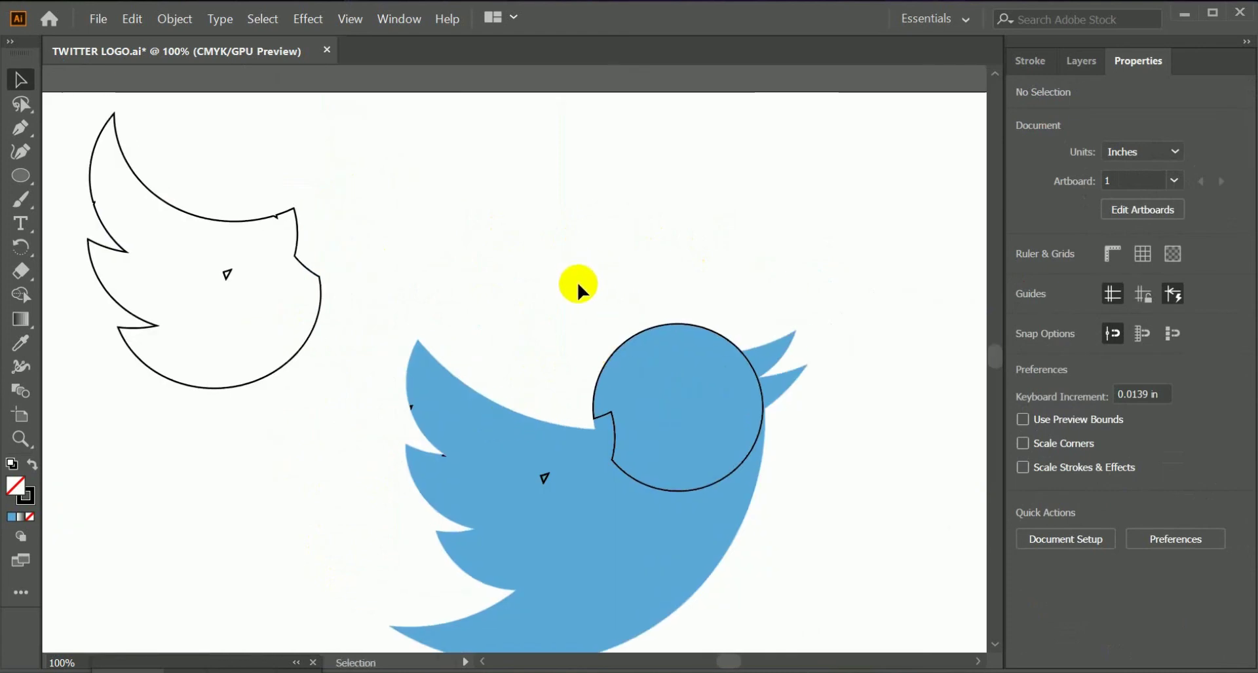
Undo the wing move, the leftover deletions, the Shape Builder merge and the ellipse deletions back to the full set of tracing ellipses
key(ctrl+z)
key(ctrl+z)
key(ctrl+z)
key(ctrl+z)
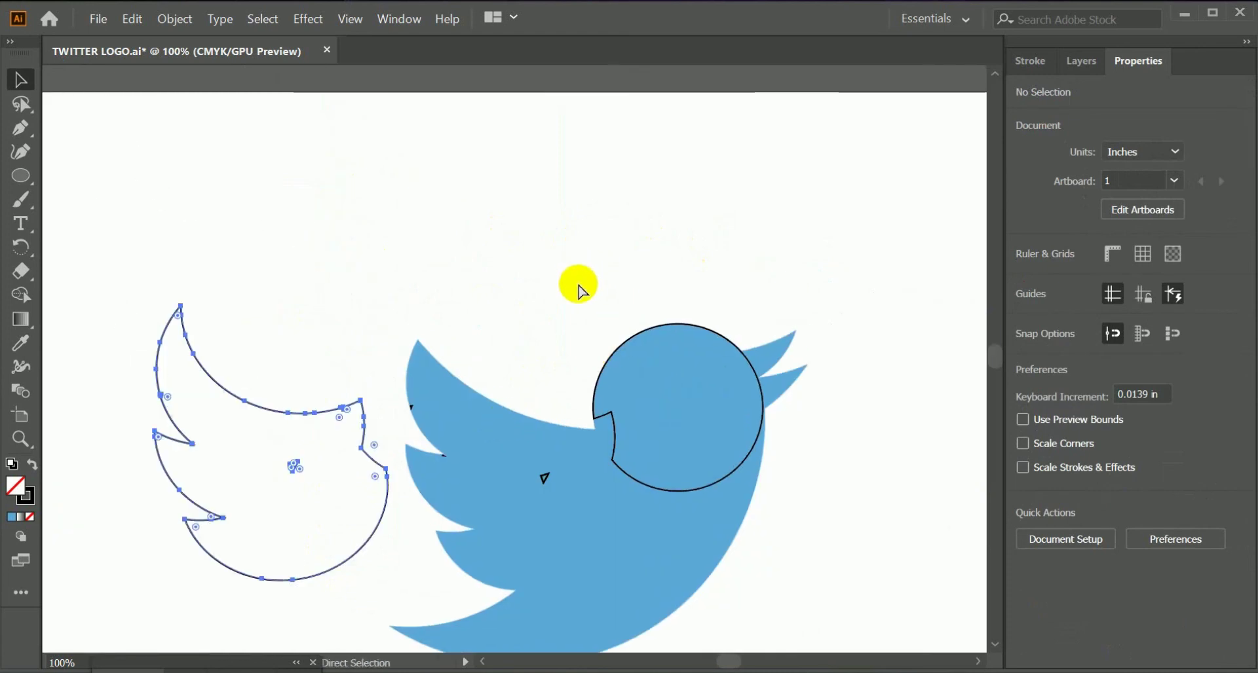
key(ctrl+z)
key(ctrl+z)
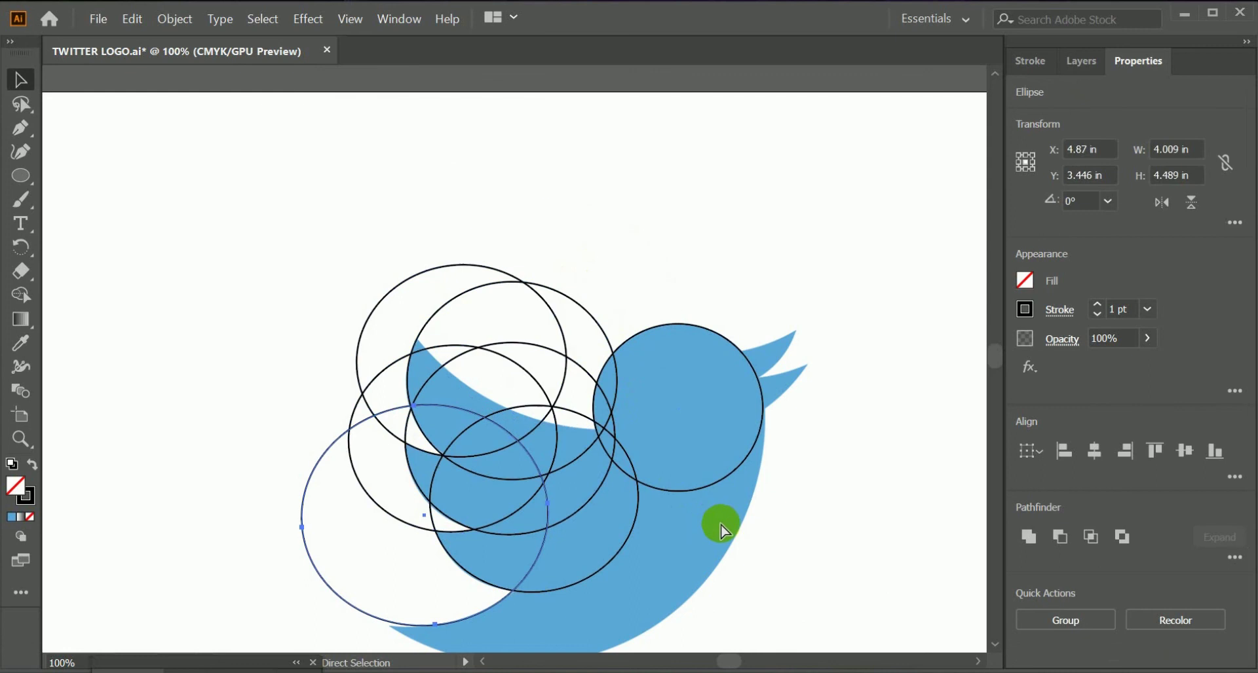
drag(811, 542, 737, 533)
key(ctrl+minus)
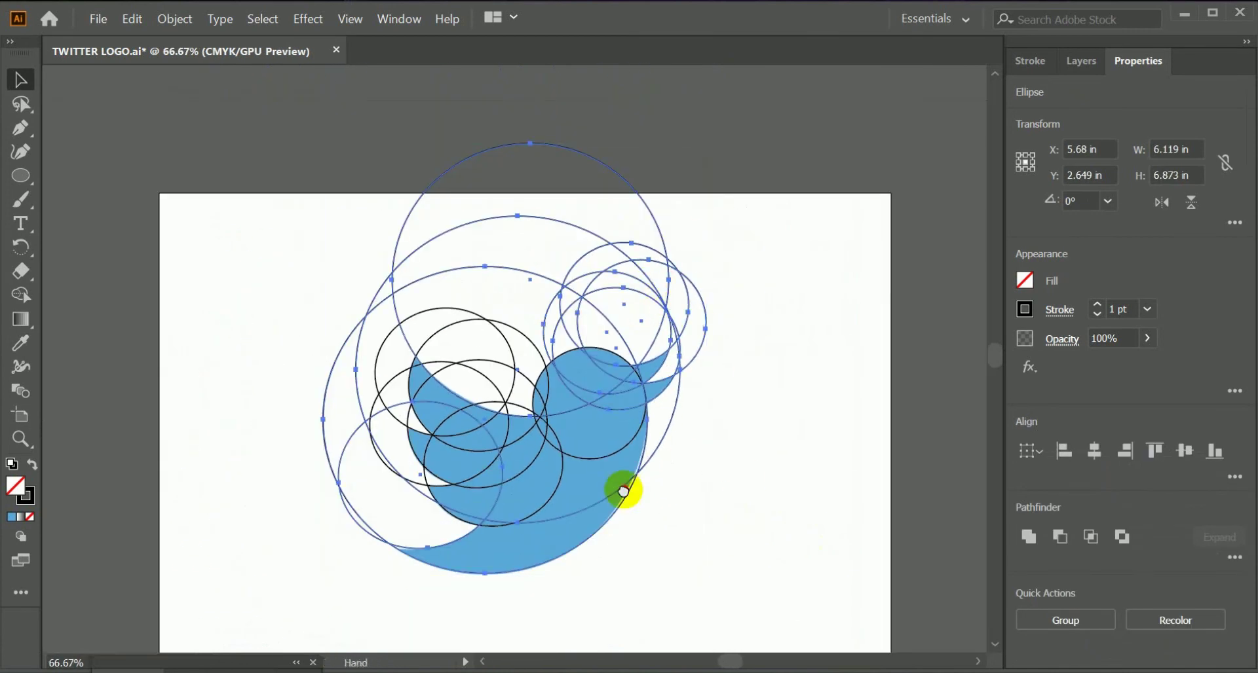
Clear the current selection and select all the tracing ellipses around the bird
drag(623, 491, 568, 490)
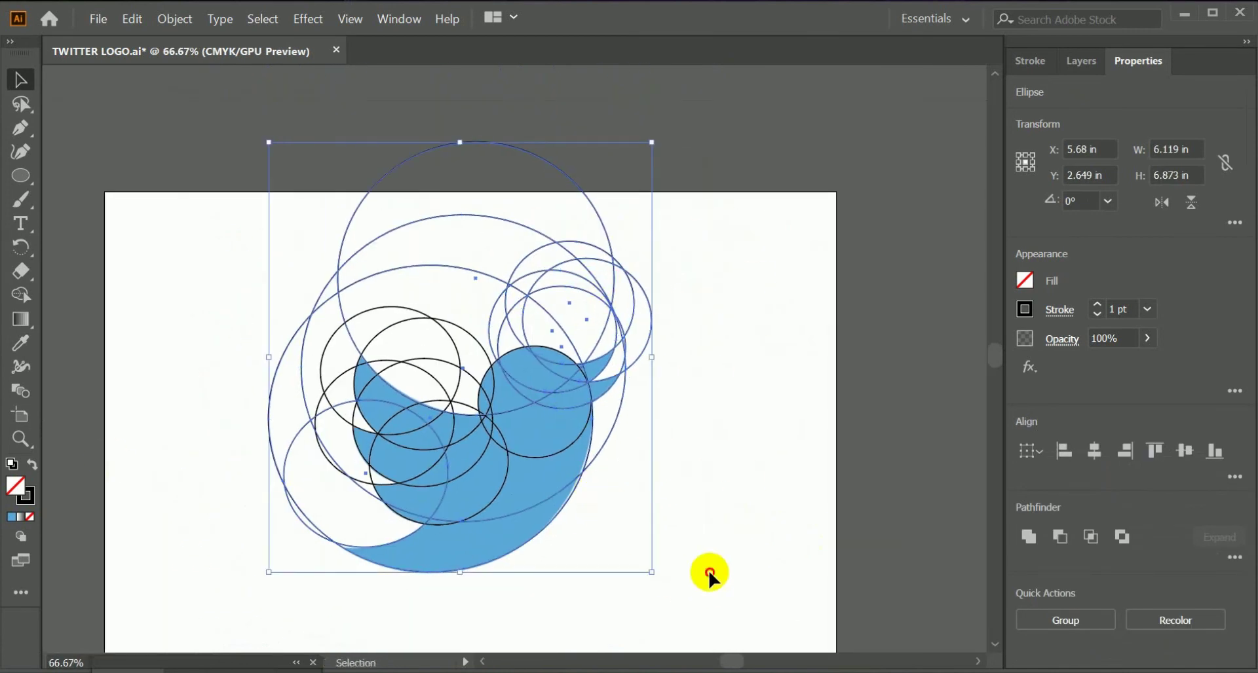
click(719, 585)
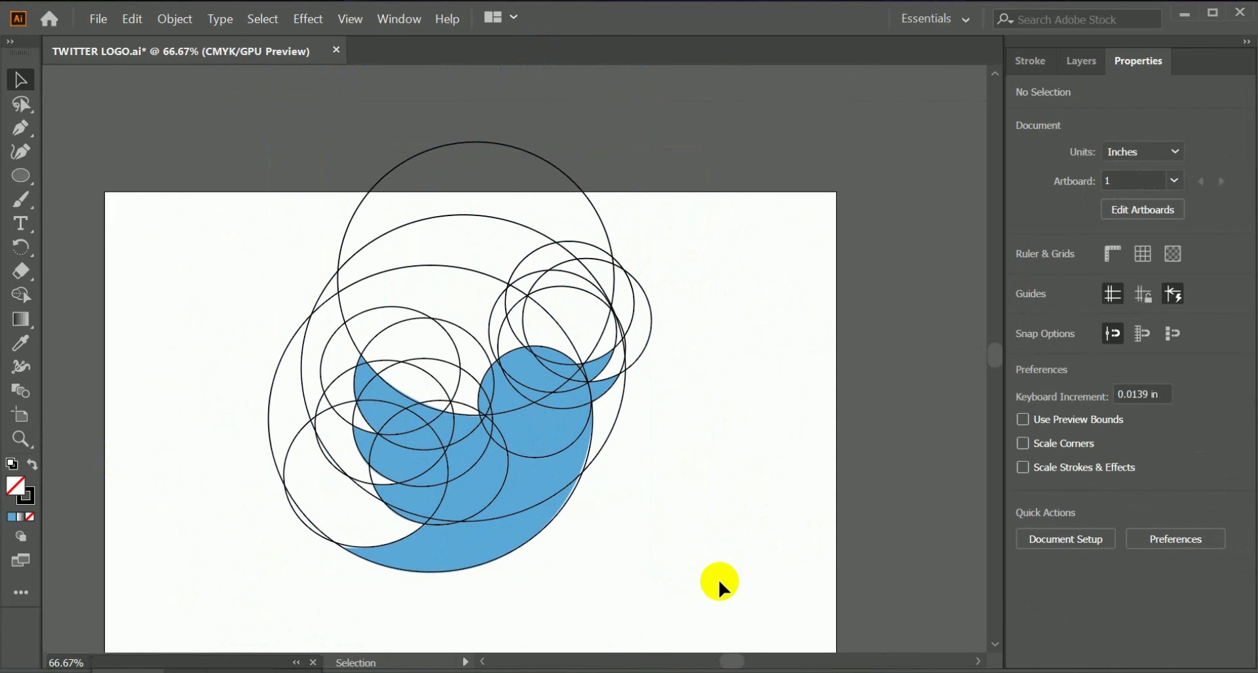
drag(214, 163, 790, 606)
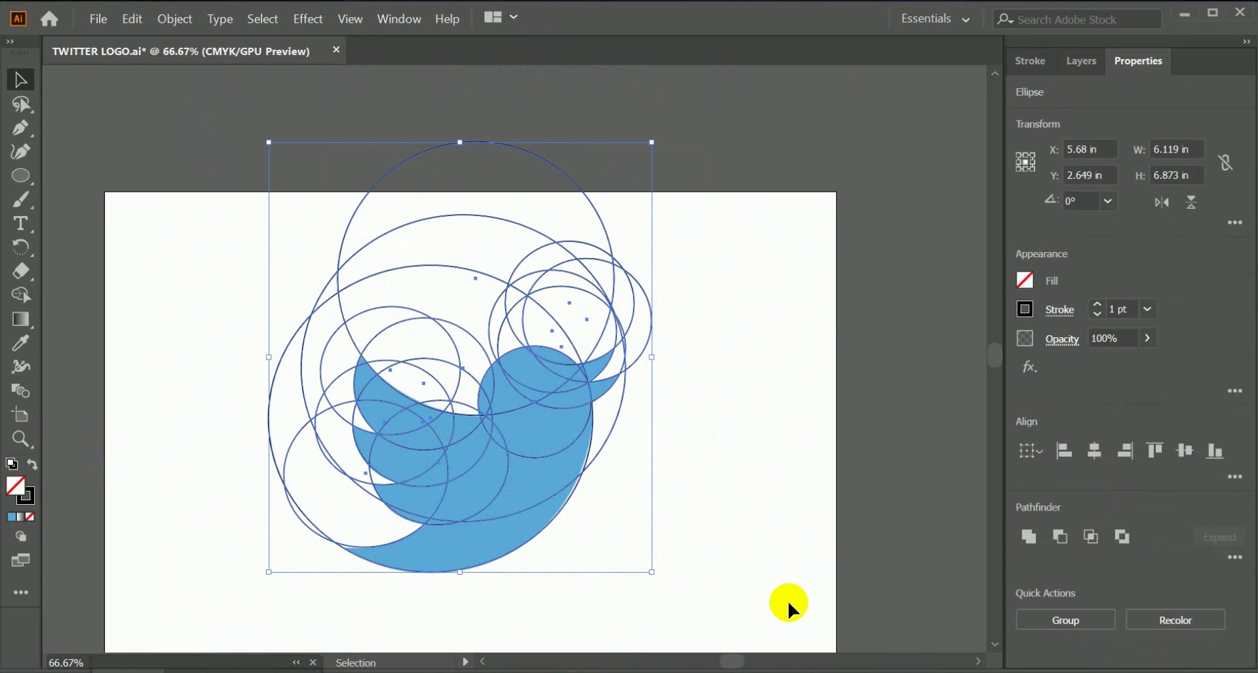